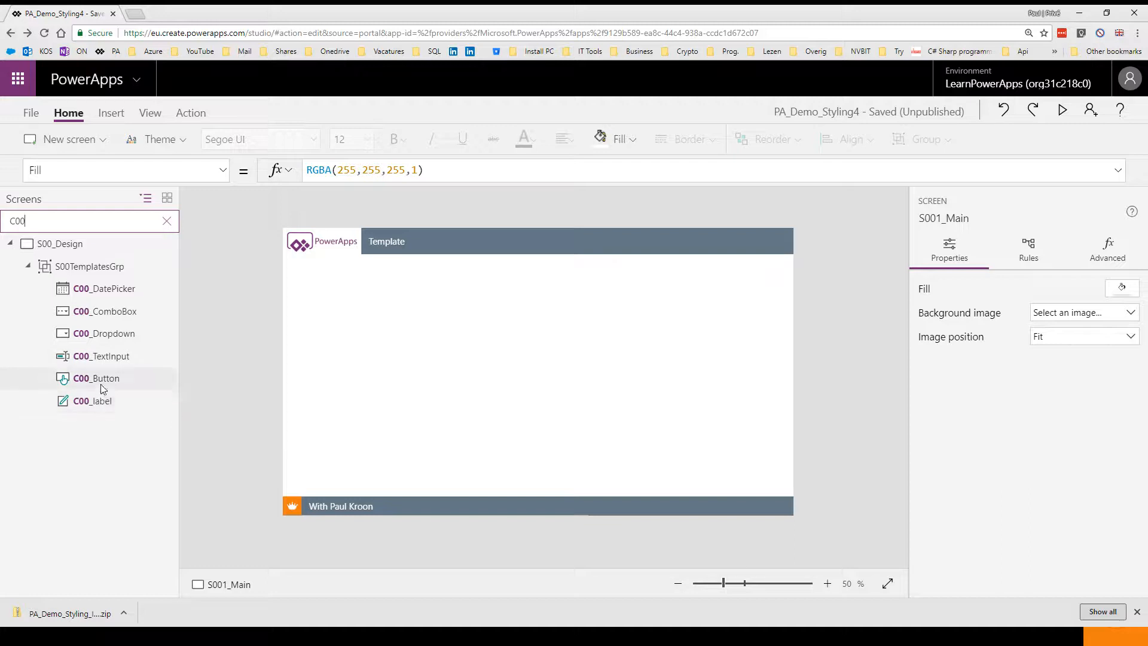
Select the combo box, text input and label template controls in the S00_Design template group for copying
{"action": "left_click", "coordinate": [110, 358]}
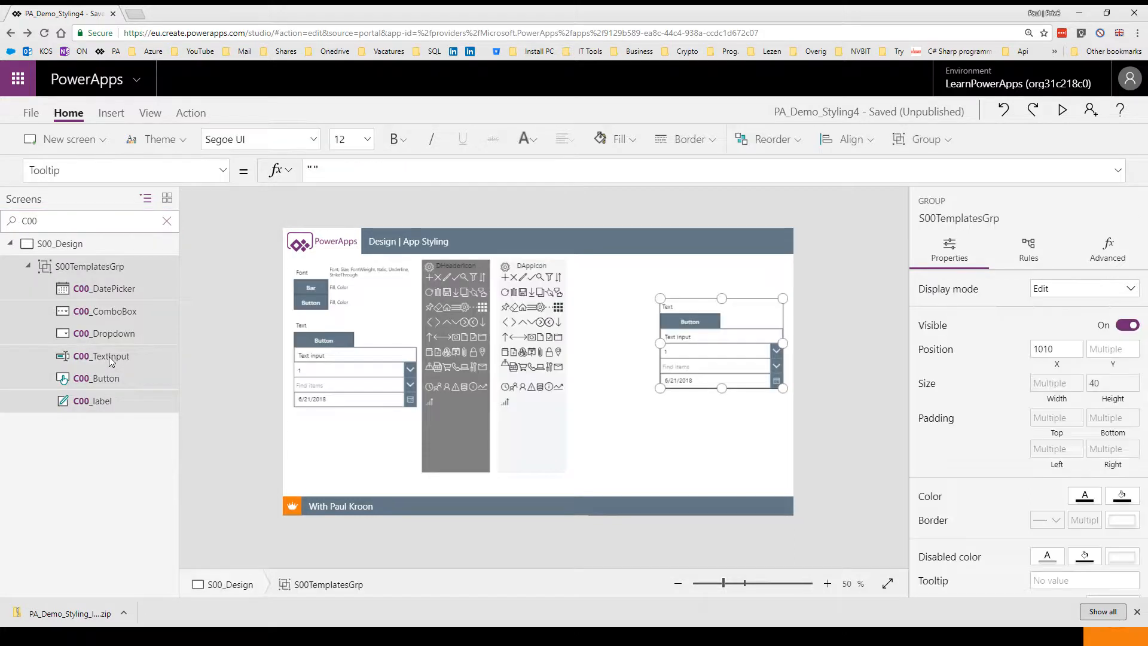
{"action": "left_click", "coordinate": [108, 354]}
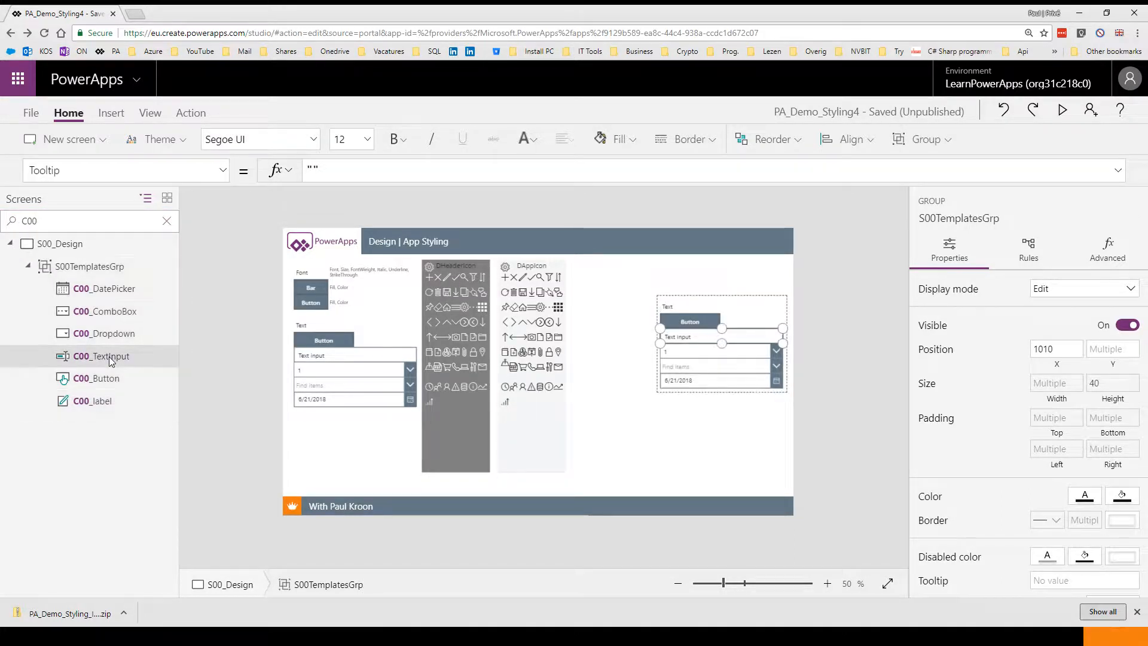
{"action": "left_click", "coordinate": [120, 312], "text": "ctrl"}
{"action": "left_click", "coordinate": [100, 379], "text": "ctrl"}
{"action": "left_click", "coordinate": [102, 401], "text": "ctrl"}
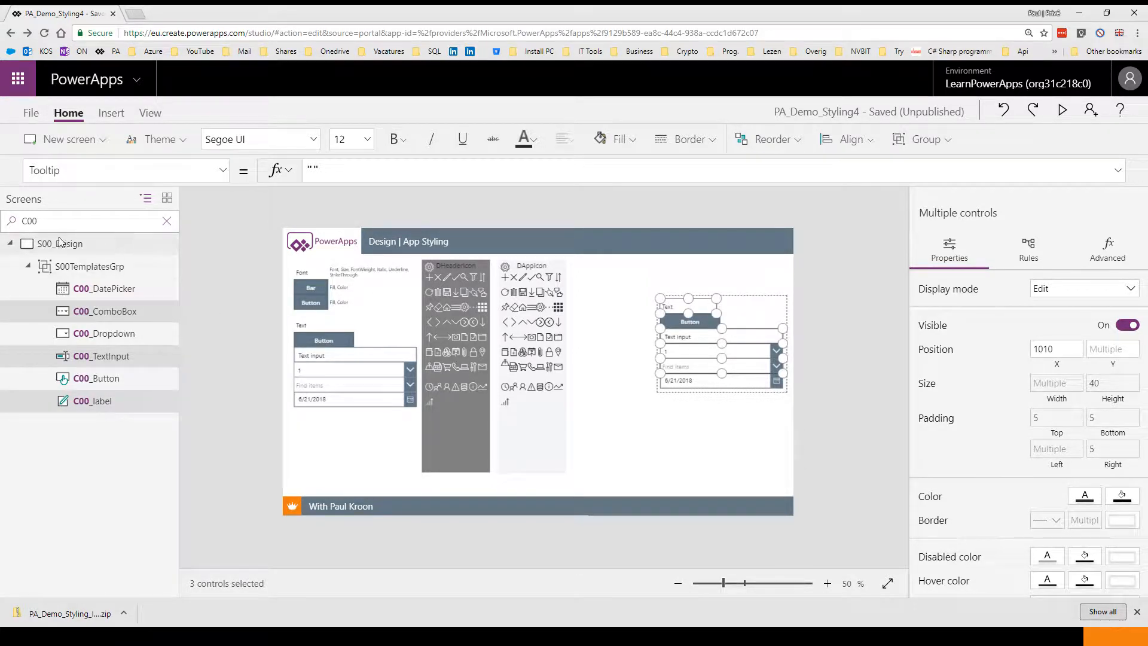
Paste the three controls onto the S001_Main screen and move them down below the header
{"action": "left_click", "coordinate": [166, 221]}
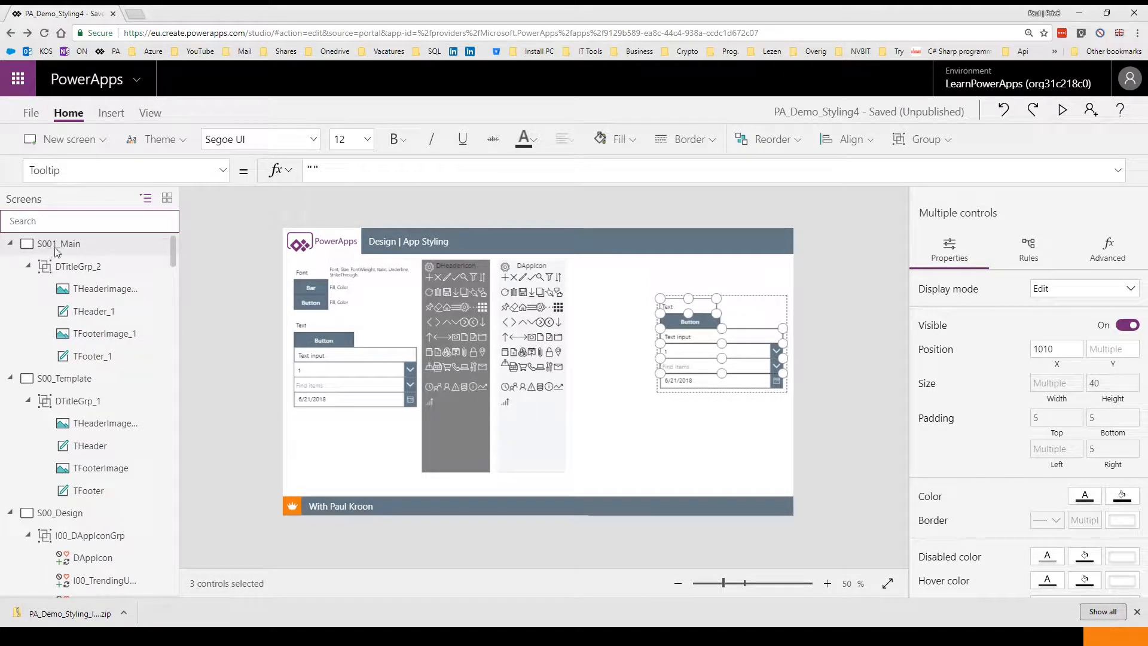
{"action": "left_click", "coordinate": [58, 243]}
{"action": "key", "text": "ctrl+v"}
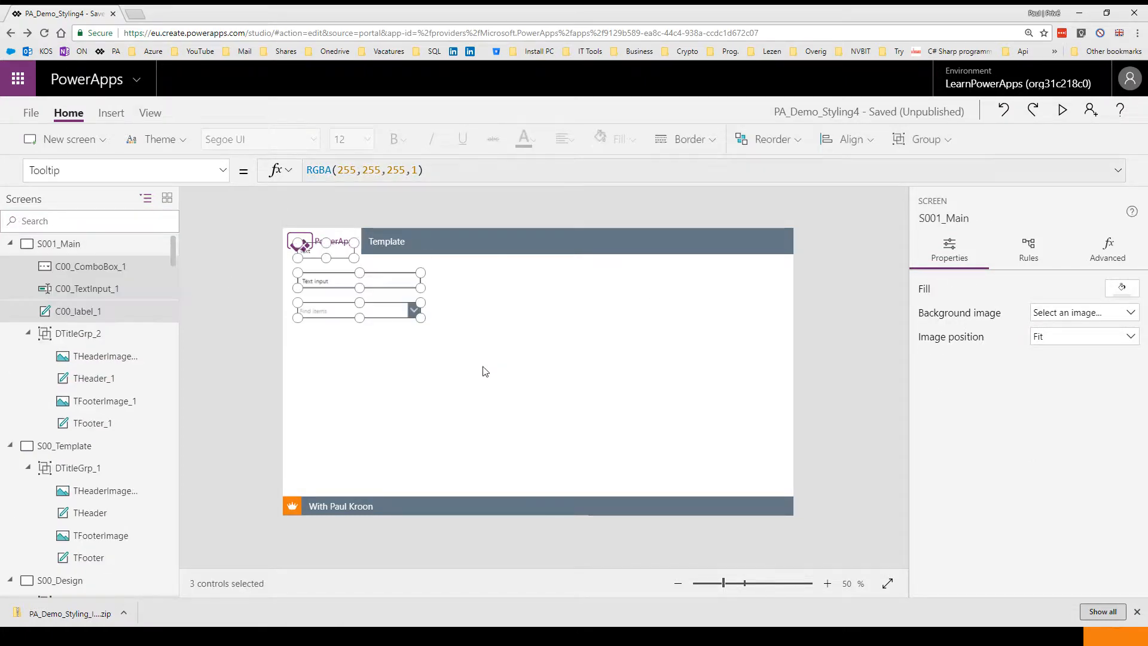
{"action": "left_click_drag", "start_coordinate": [379, 317], "coordinate": [411, 401]}
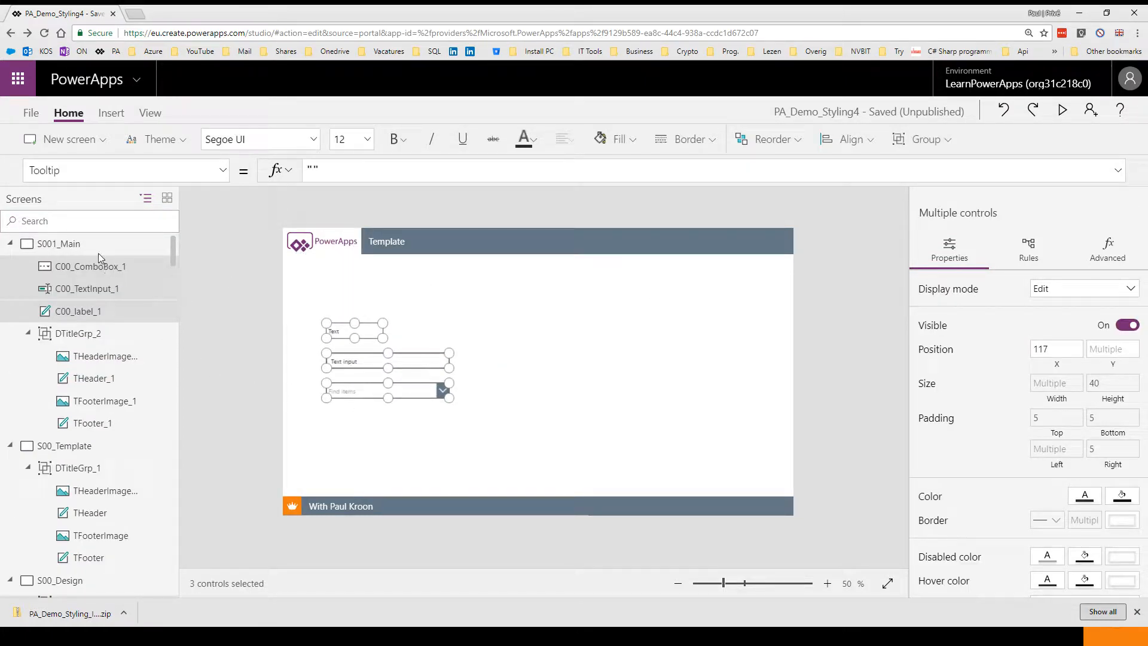
Search the tree view for I00 controls and browse through the app and header icon groups
{"action": "left_click", "coordinate": [89, 221]}
{"action": "type", "text": "I00"}
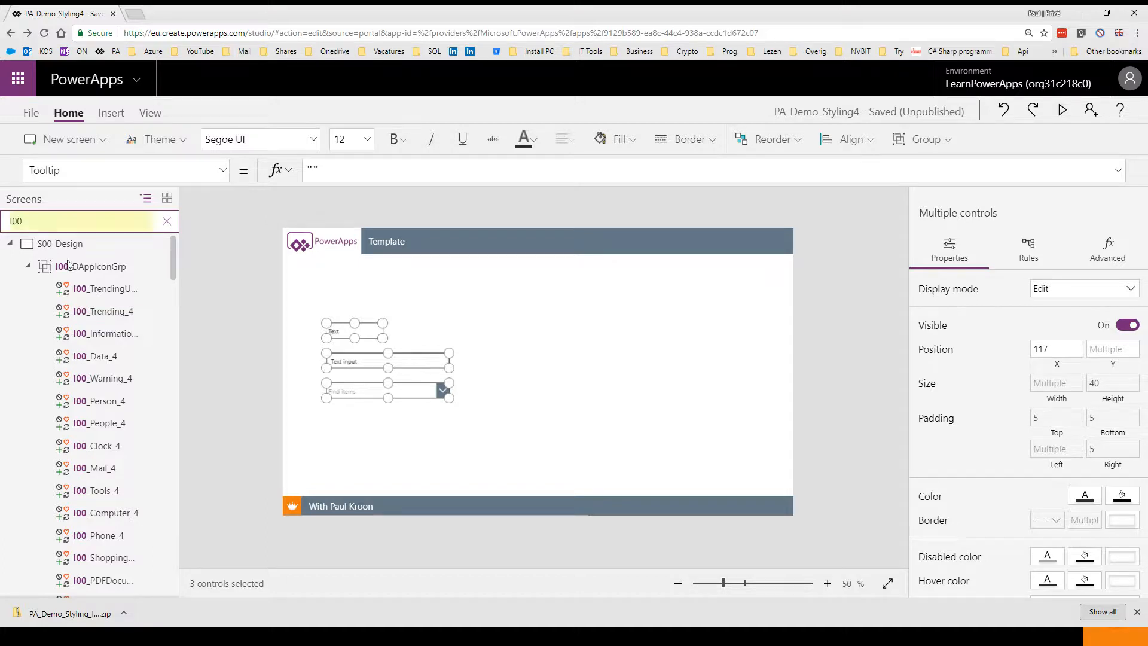
{"action": "scroll", "coordinate": [107, 388], "scroll_direction": "down", "scroll_amount": 3}
{"action": "scroll", "coordinate": [103, 438], "scroll_direction": "down", "scroll_amount": 1}
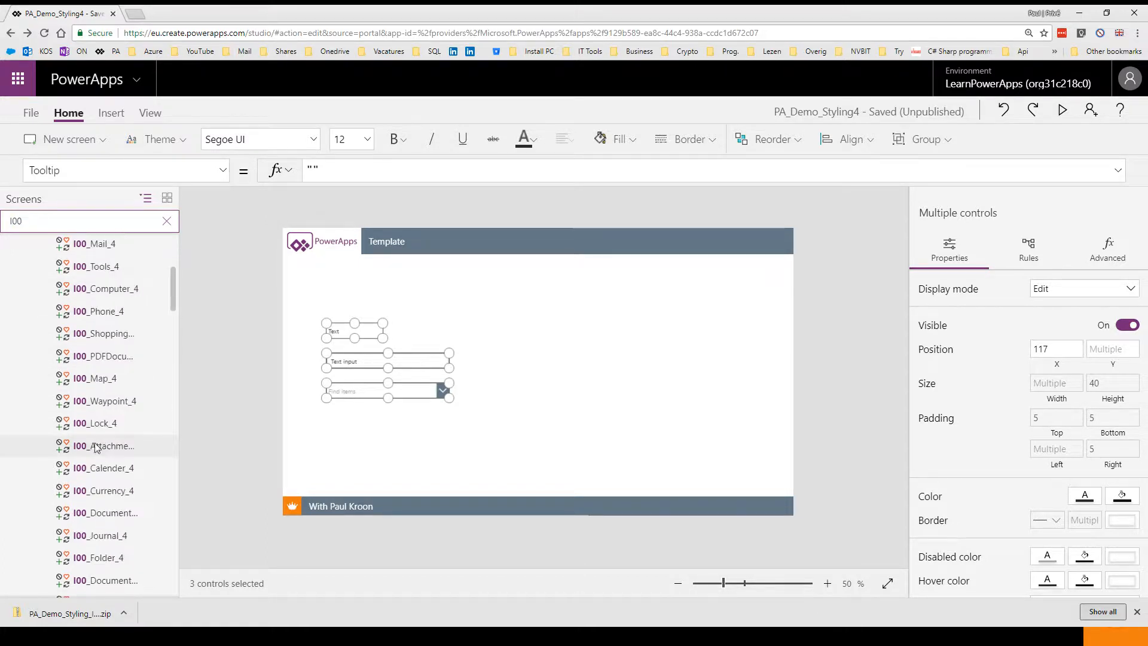
{"action": "left_click", "coordinate": [93, 372]}
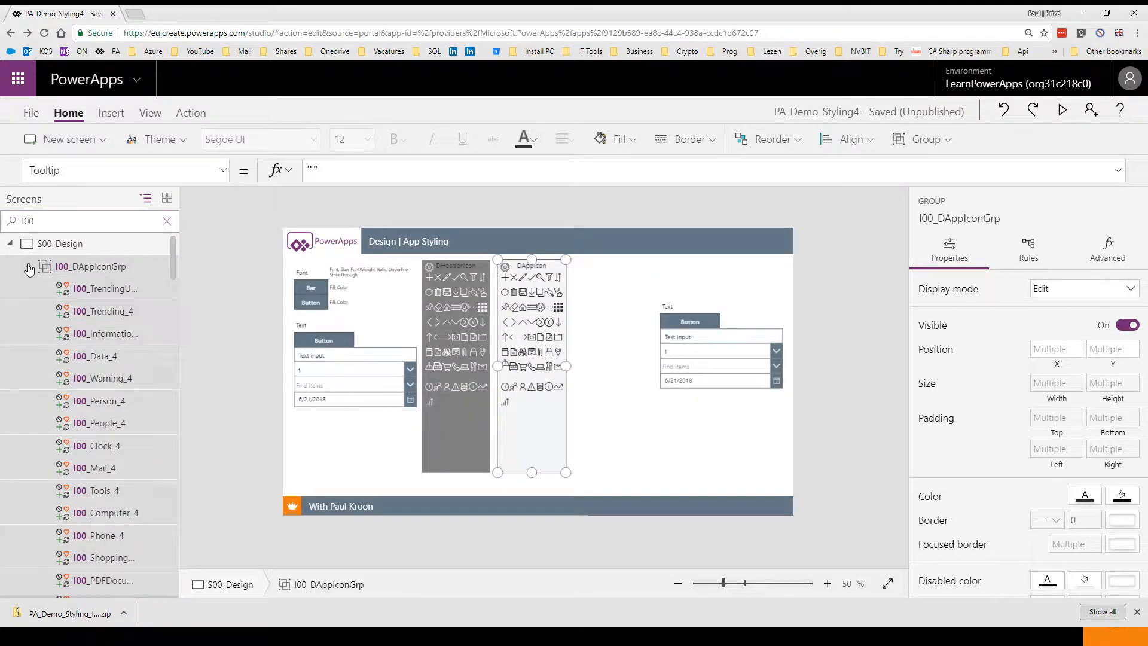
{"action": "left_click", "coordinate": [27, 266]}
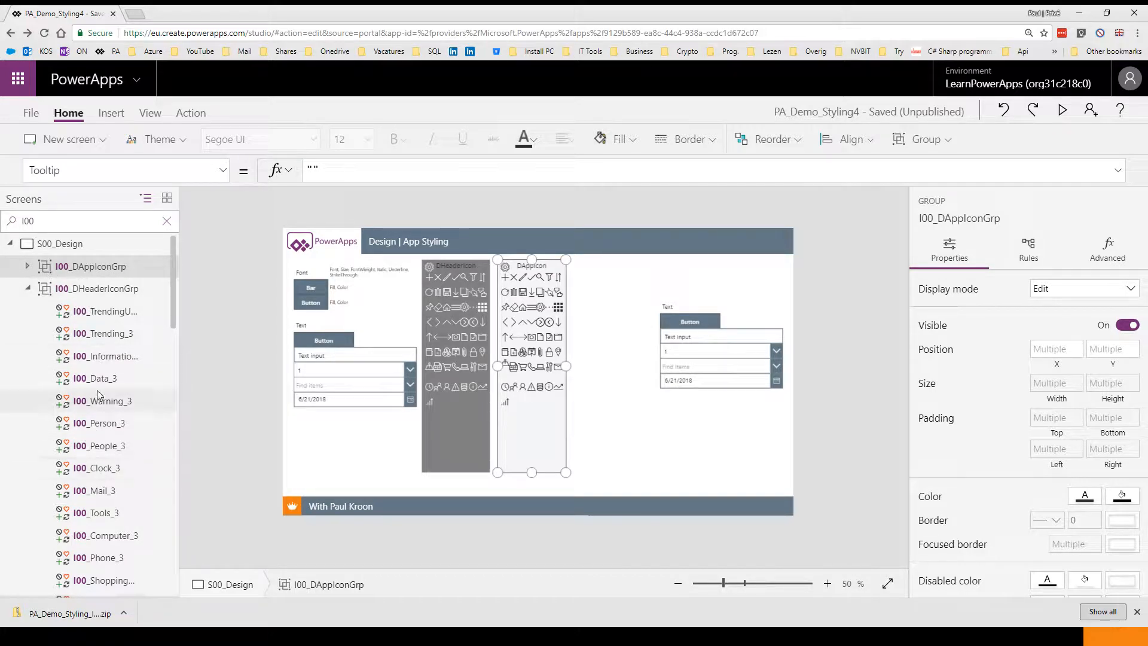
{"action": "scroll", "coordinate": [104, 540], "scroll_direction": "down", "scroll_amount": 3}
{"action": "scroll", "coordinate": [105, 539], "scroll_direction": "down", "scroll_amount": 6}
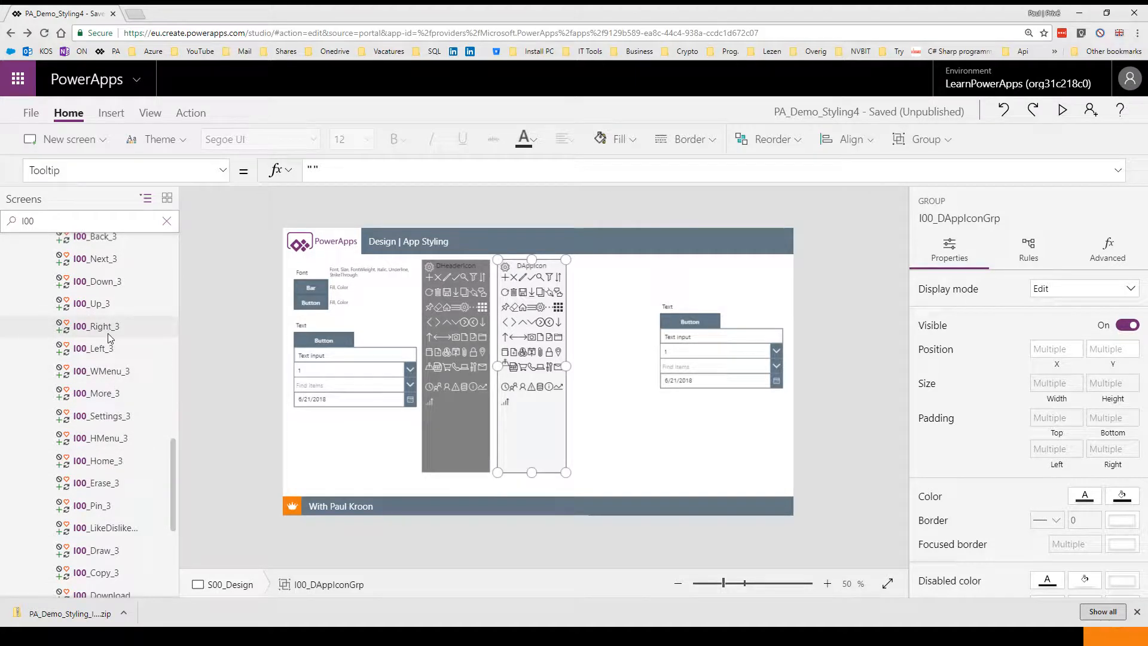
{"action": "scroll", "coordinate": [100, 321], "scroll_direction": "up", "scroll_amount": 3}
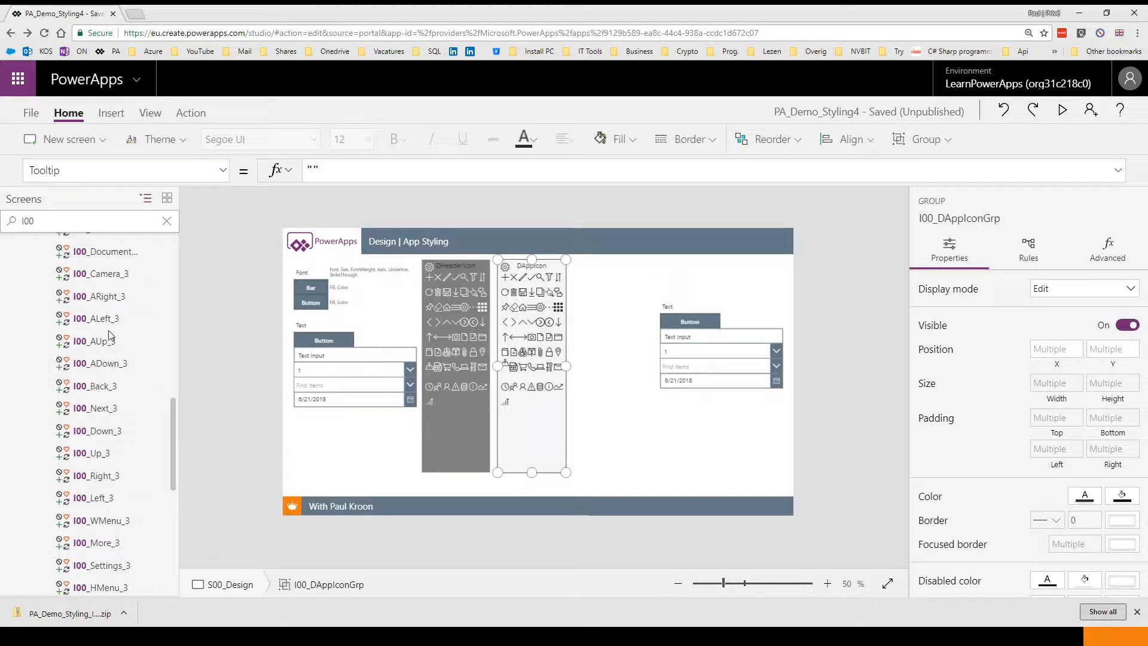
{"action": "left_click", "coordinate": [98, 391]}
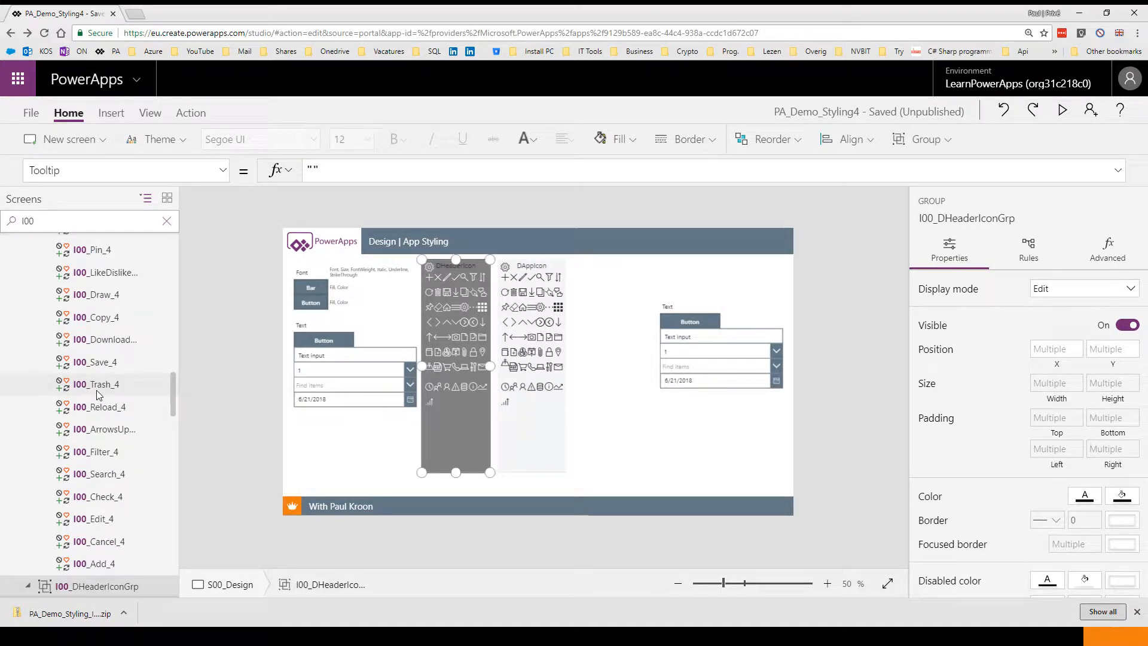
{"action": "scroll", "coordinate": [103, 400], "scroll_direction": "down", "scroll_amount": 10}
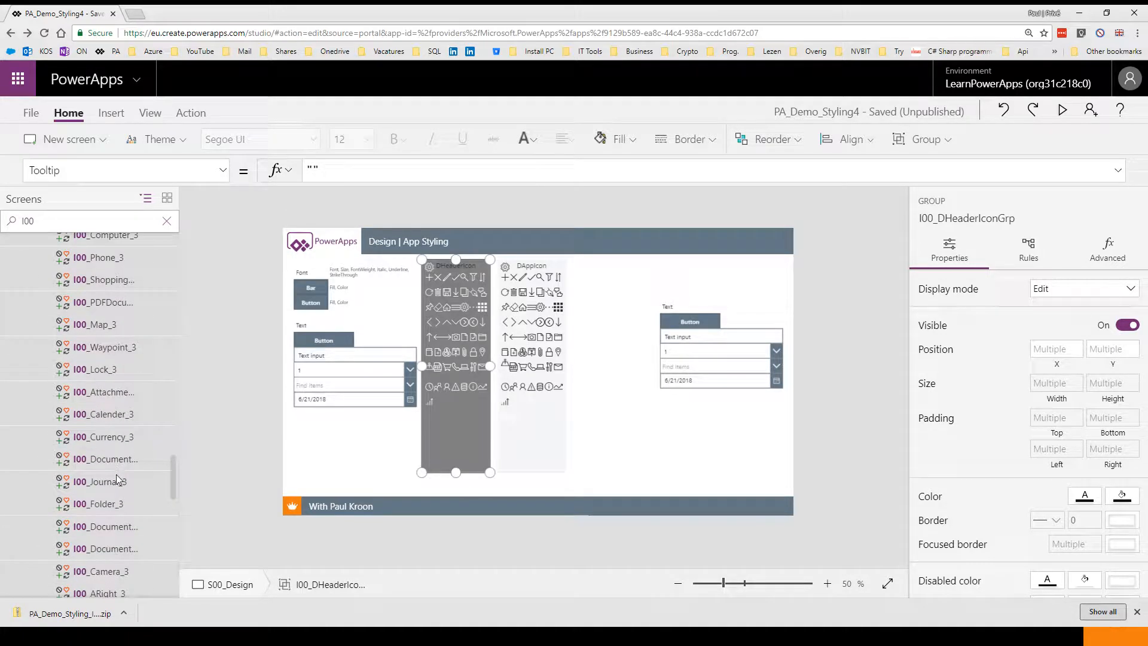
Select the Back, Camera and Document icons from the header icon group
{"action": "left_click", "coordinate": [103, 445]}
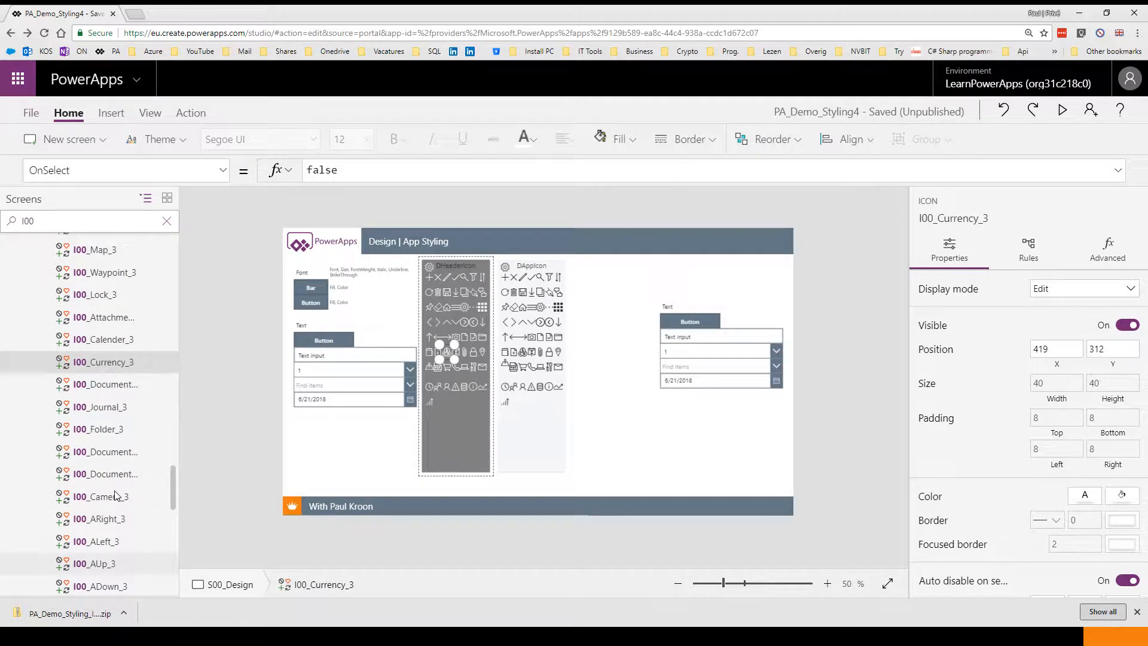
{"action": "left_click", "coordinate": [104, 534]}
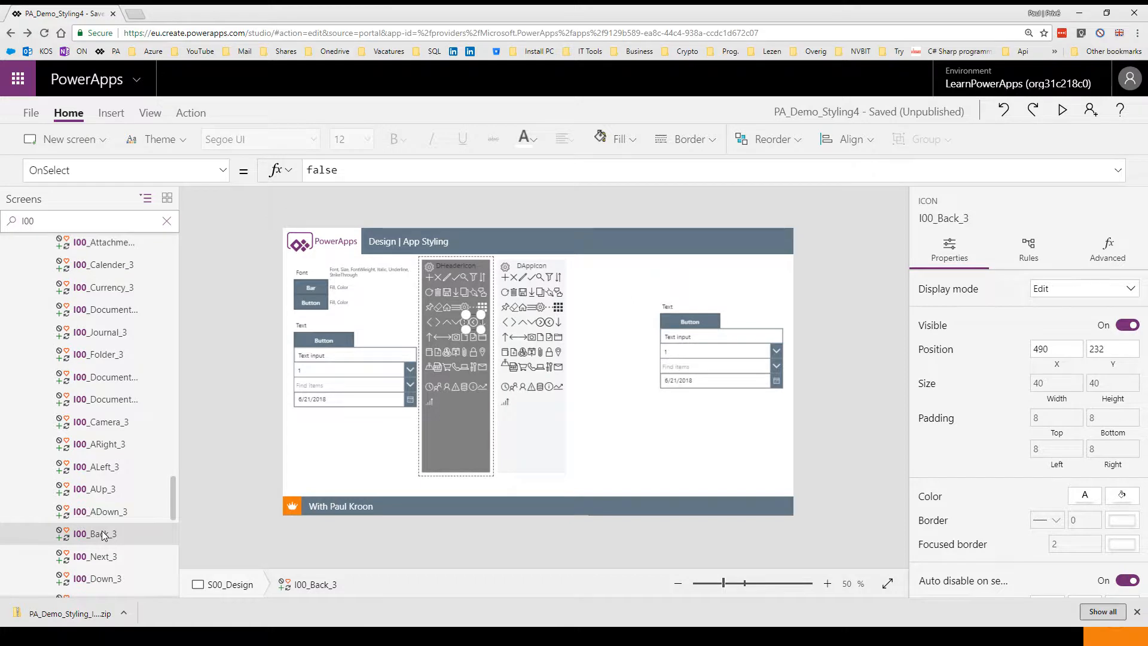
{"action": "left_click", "coordinate": [101, 424], "text": "ctrl"}
{"action": "left_click", "coordinate": [103, 382], "text": "ctrl"}
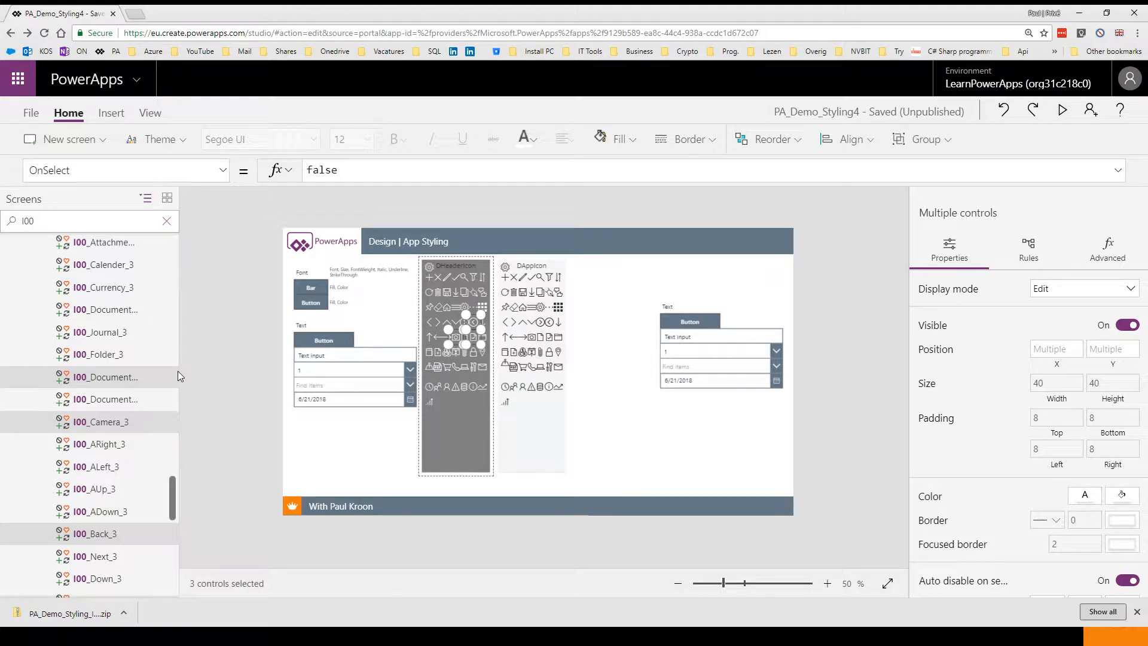
Paste the three icons onto the S001_Main screen and place them in the header bar next to the title
{"action": "scroll", "coordinate": [120, 332], "scroll_direction": "up", "scroll_amount": 3}
{"action": "left_click", "coordinate": [167, 221]}
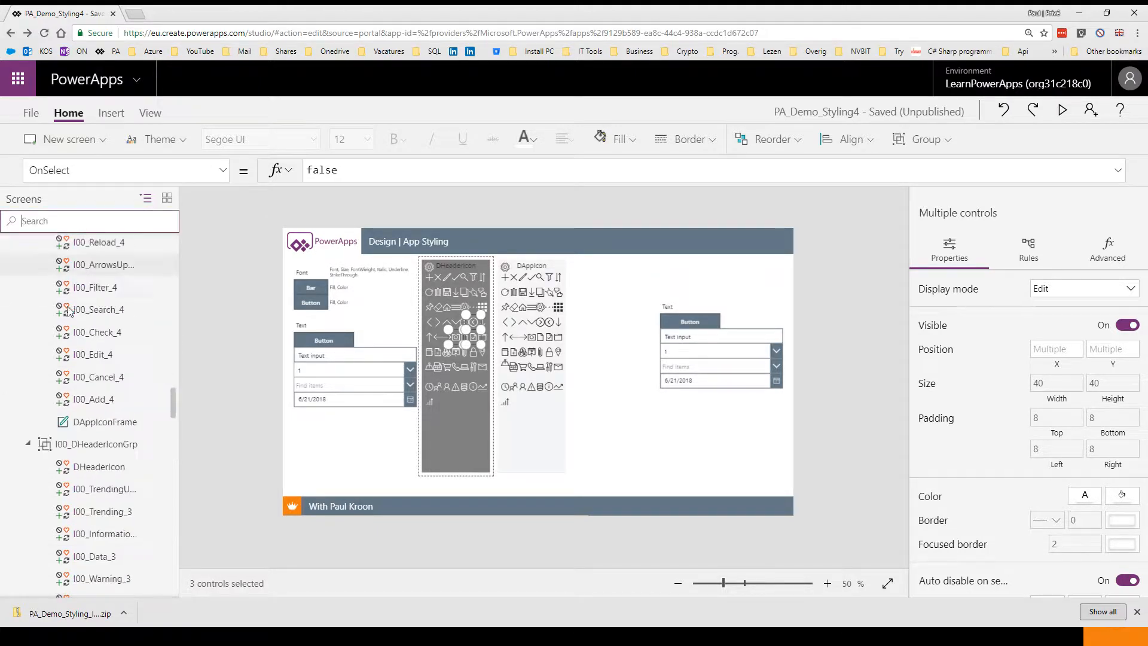
{"action": "scroll", "coordinate": [69, 311], "scroll_direction": "up", "scroll_amount": 15}
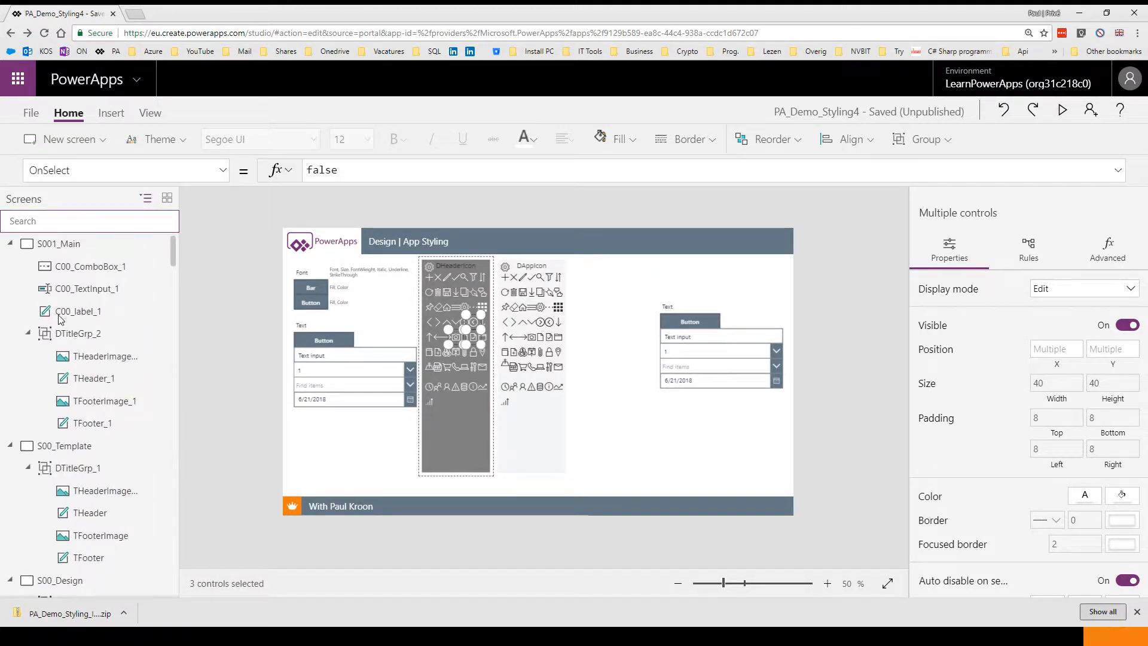
{"action": "left_click", "coordinate": [58, 244]}
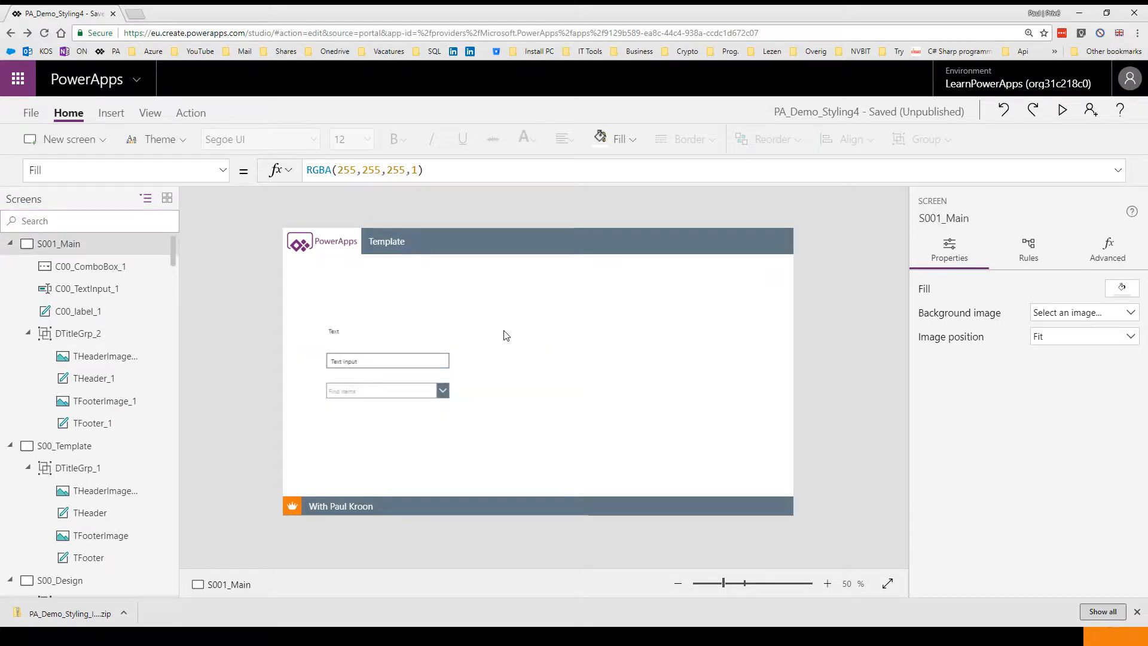
{"action": "key", "text": "ctrl+v"}
{"action": "left_click_drag", "start_coordinate": [321, 273], "coordinate": [483, 242]}
{"action": "left_click", "coordinate": [517, 267]}
{"action": "left_click", "coordinate": [474, 251]}
{"action": "left_click", "coordinate": [457, 251]}
{"action": "left_click", "coordinate": [511, 287]}
{"action": "left_click", "coordinate": [504, 307]}
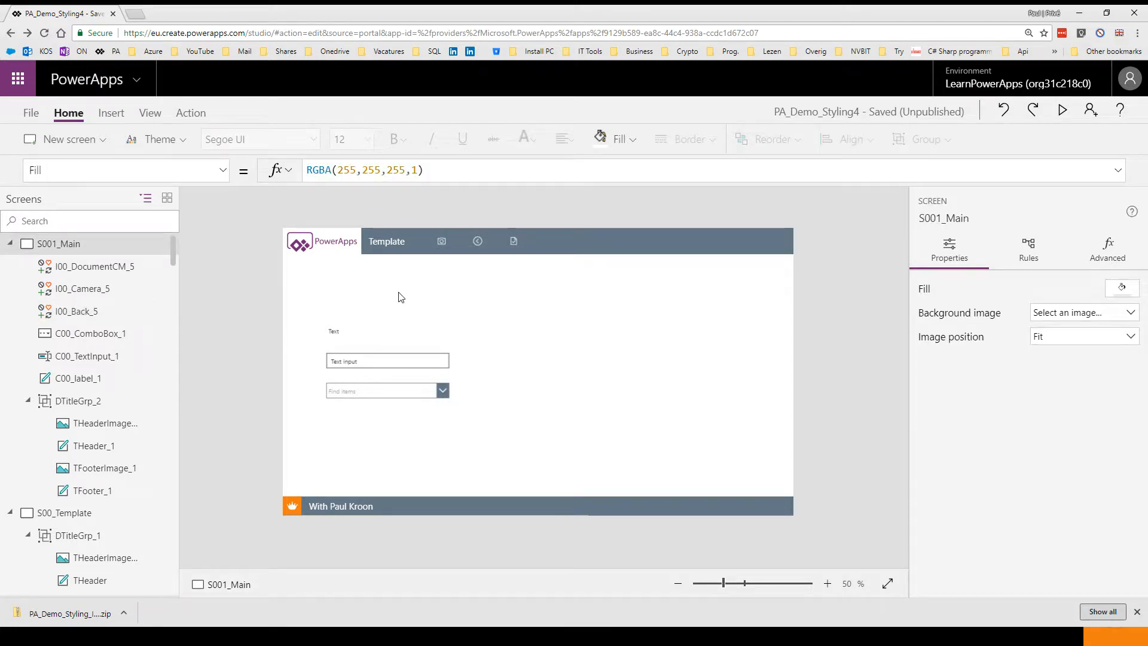
{"action": "left_click", "coordinate": [10, 244]}
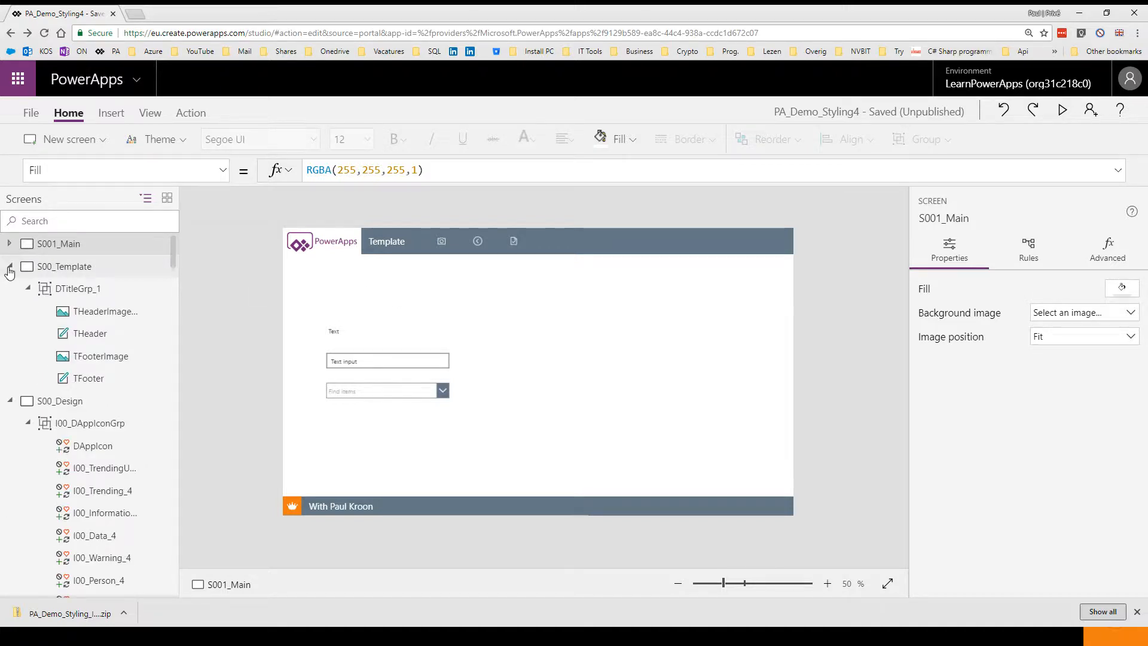
{"action": "left_click", "coordinate": [10, 269]}
{"action": "left_click", "coordinate": [10, 288]}
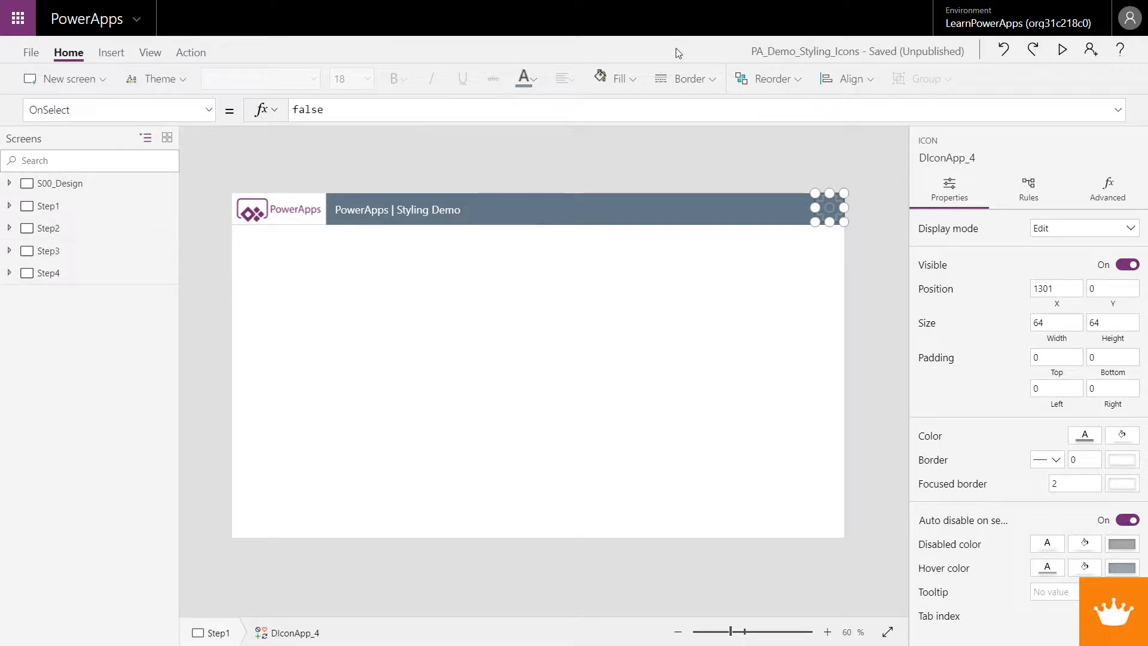
Insert an Add icon on the Step1 screen and move it just below the header
{"action": "left_click", "coordinate": [111, 53]}
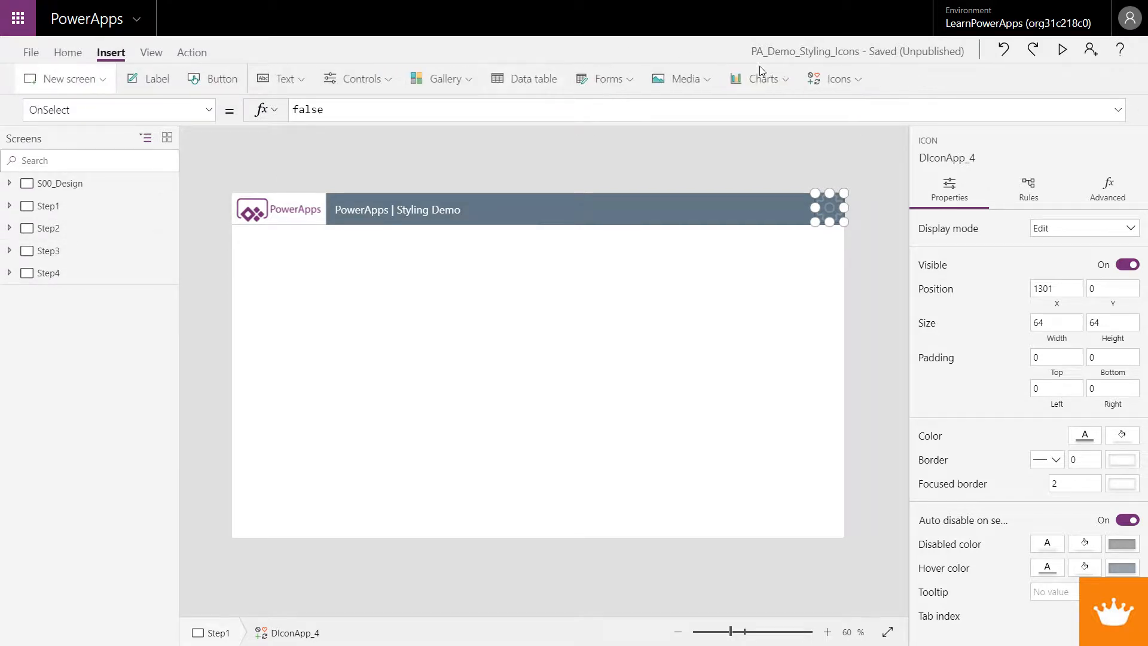
{"action": "left_click", "coordinate": [860, 80]}
{"action": "left_click", "coordinate": [848, 120]}
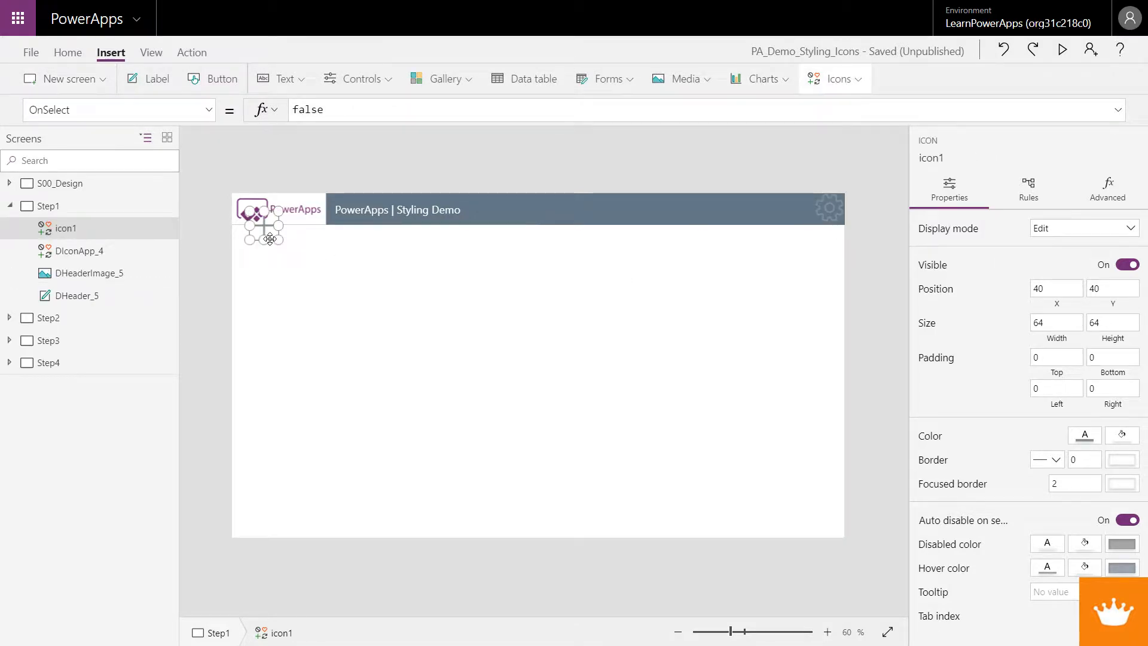
{"action": "left_click_drag", "start_coordinate": [272, 239], "coordinate": [271, 266]}
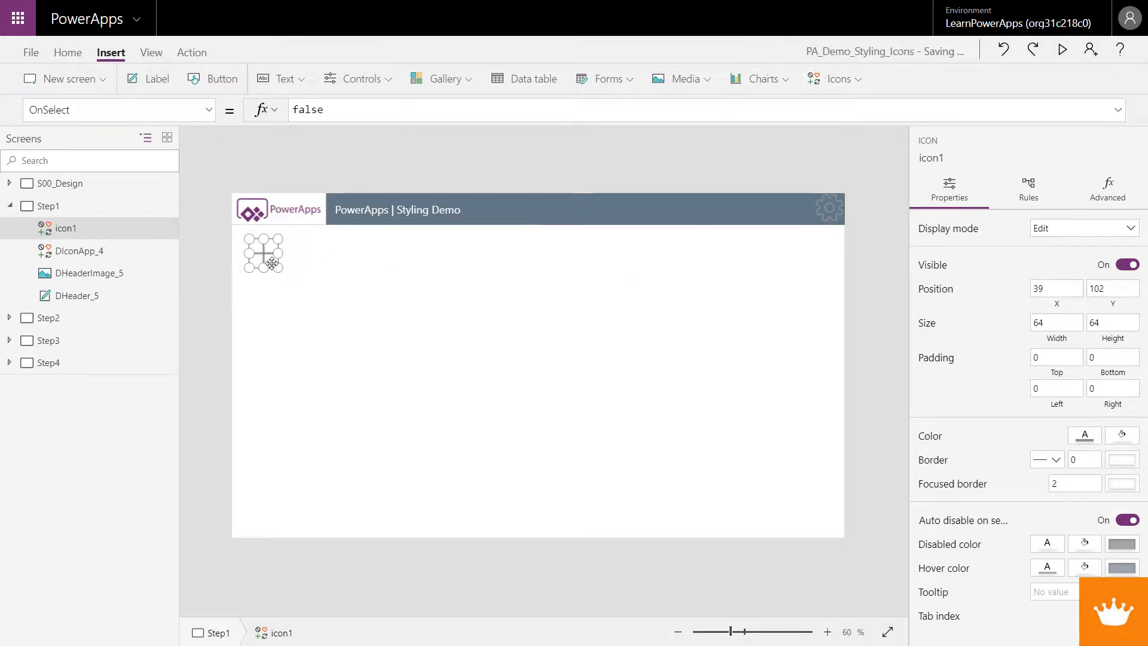
Try to rename the icon as I00_A
{"action": "left_click", "coordinate": [208, 119]}
{"action": "left_click", "coordinate": [261, 132]}
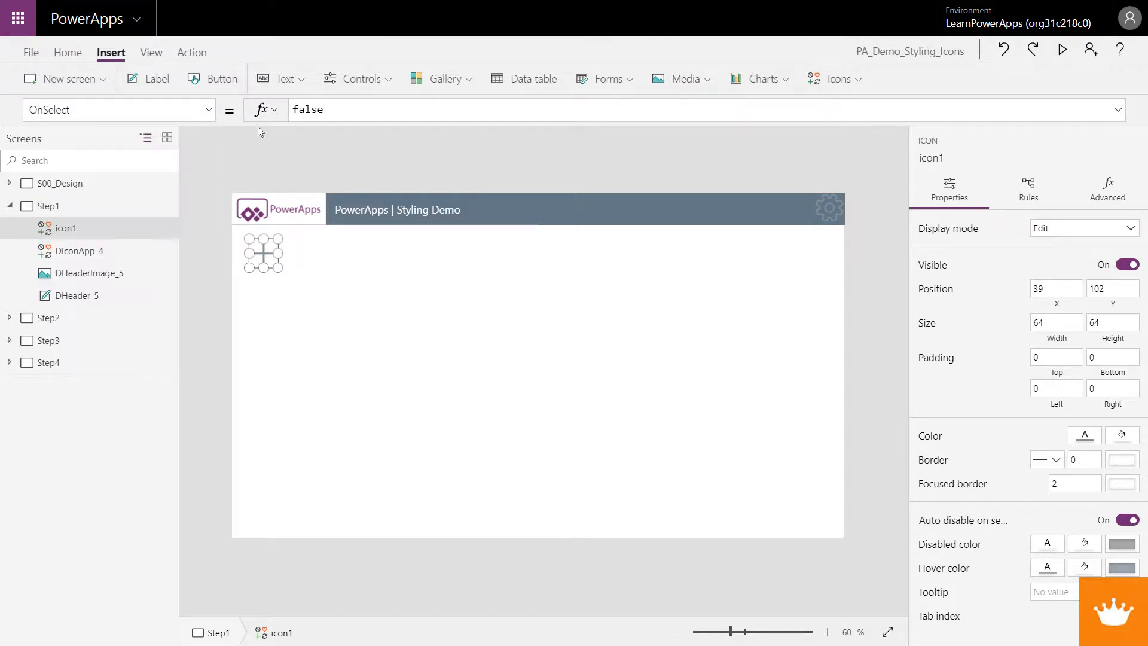
{"action": "left_click", "coordinate": [947, 158]}
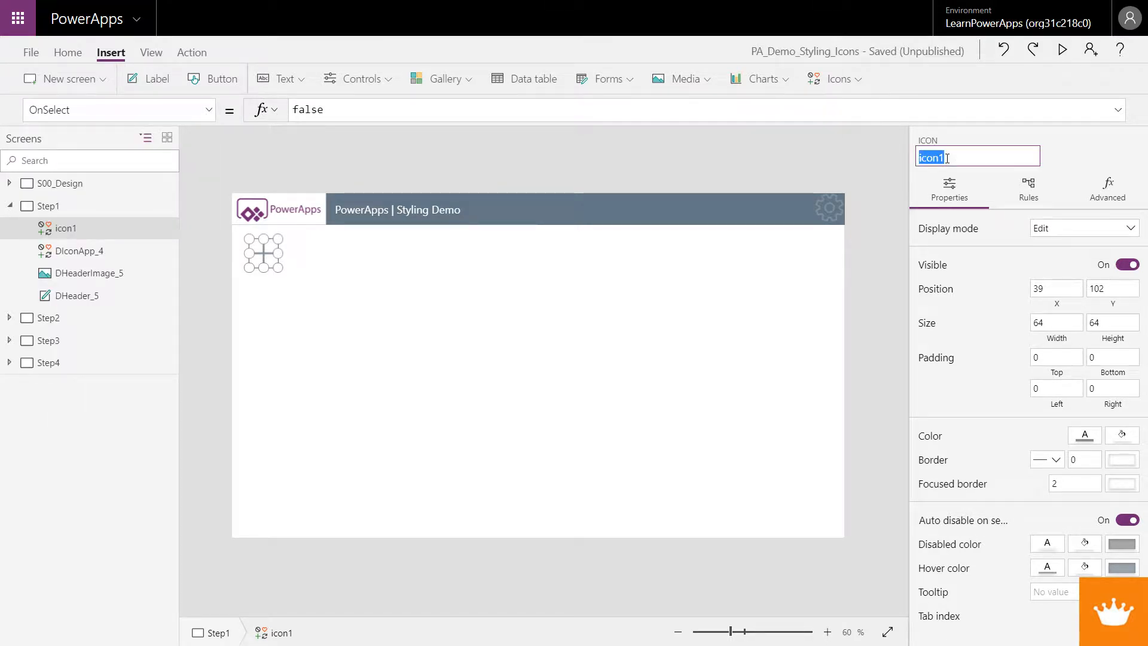
{"action": "type", "text": "IO"}
{"action": "type", "text": "0_Add"}
{"action": "key", "text": "Return"}
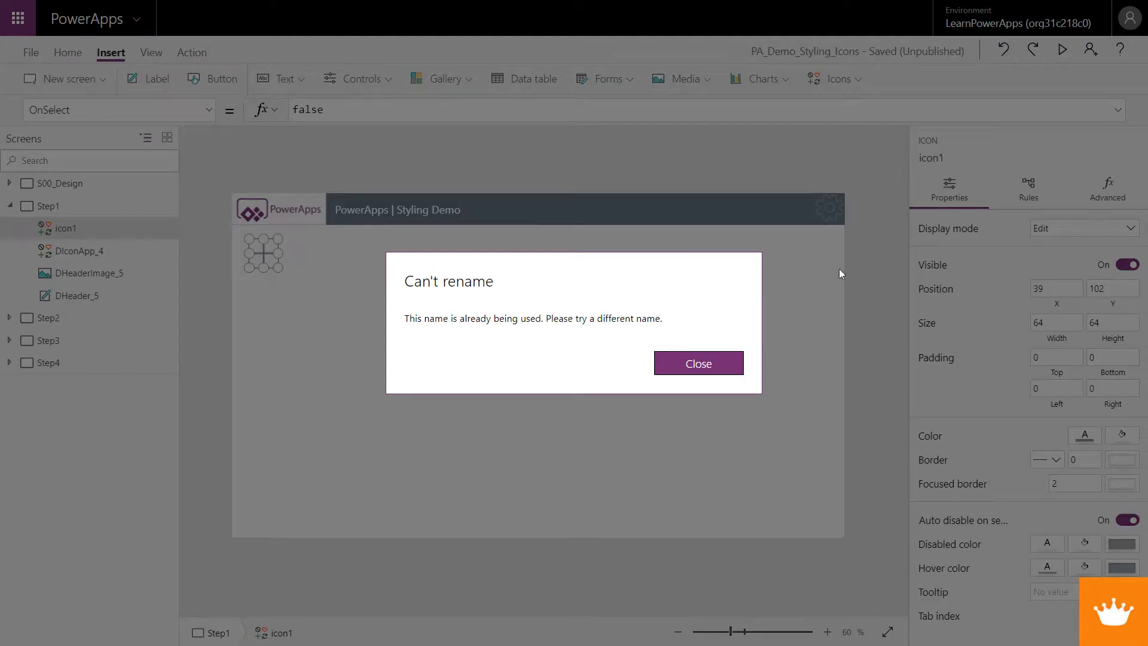
{"action": "left_click", "coordinate": [729, 363]}
Rename the Add icon as I00_Add1
{"action": "left_click", "coordinate": [946, 159]}
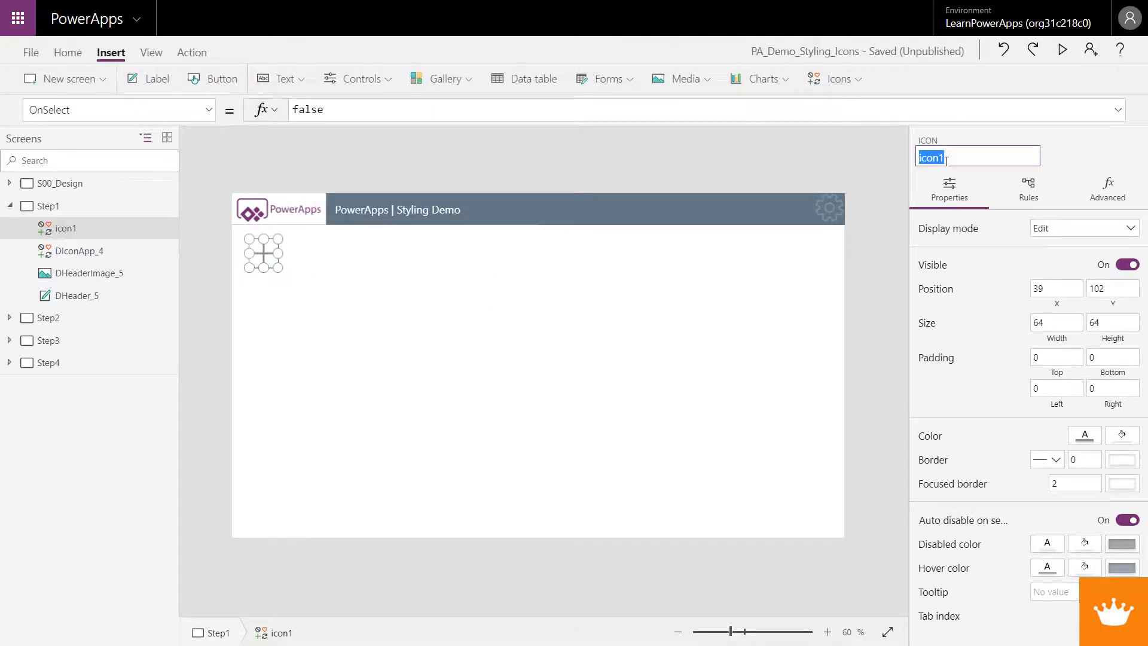
{"action": "type", "text": "I00Add1"}
{"action": "left_click", "coordinate": [468, 355]}
{"action": "left_click", "coordinate": [263, 260]}
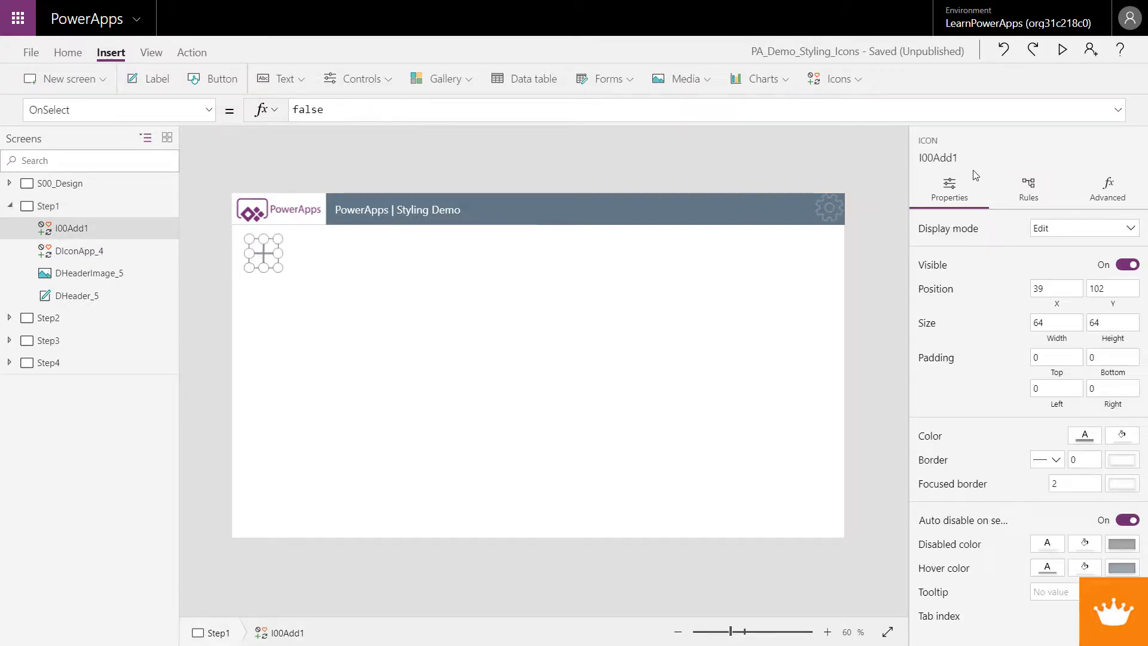
{"action": "left_click", "coordinate": [932, 158]}
{"action": "left_click", "coordinate": [935, 158]}
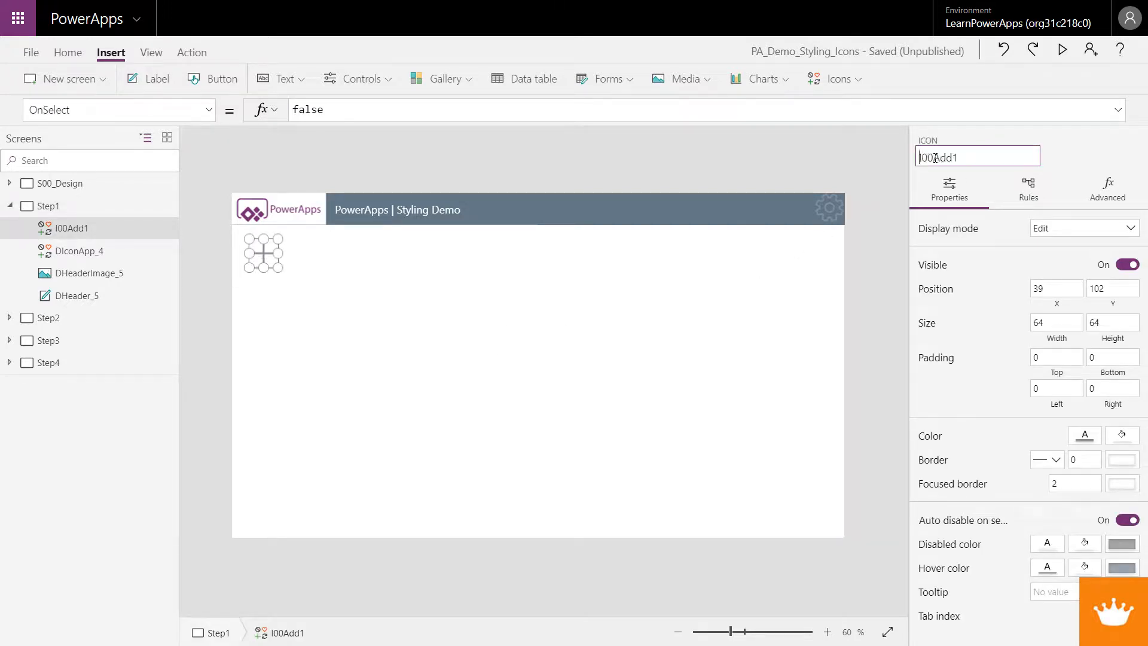
{"action": "left_click", "coordinate": [935, 158]}
{"action": "type", "text": "_"}
{"action": "key", "text": "Return"}
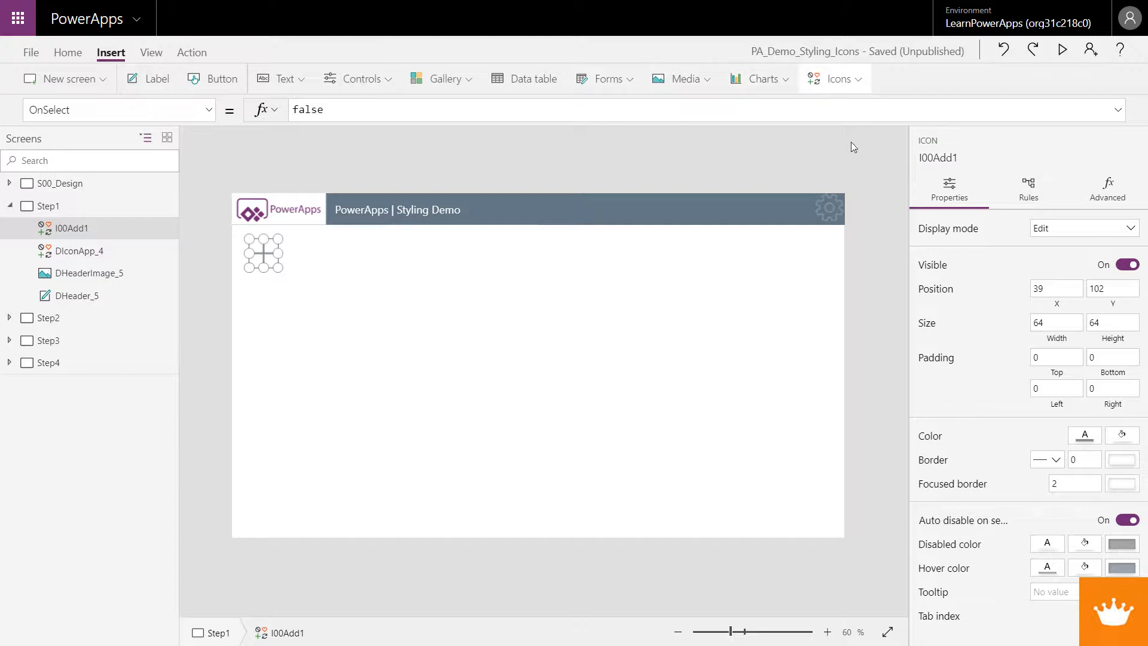
Insert a Cancel icon on the Step1 screen
{"action": "left_click", "coordinate": [866, 82]}
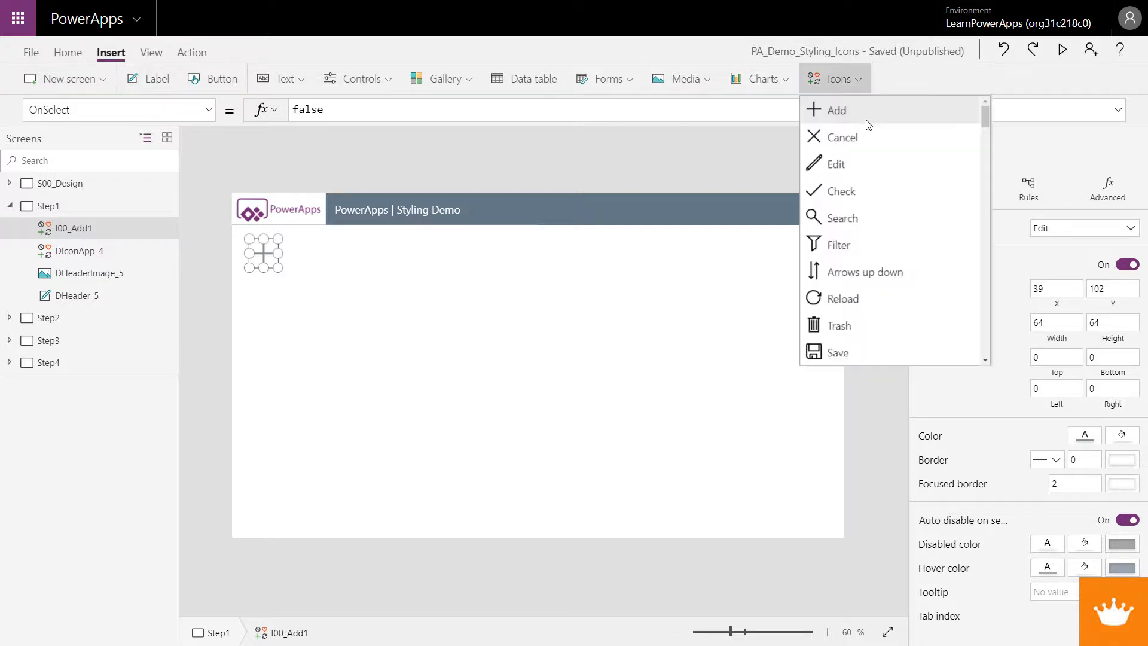
{"action": "left_click", "coordinate": [875, 136]}
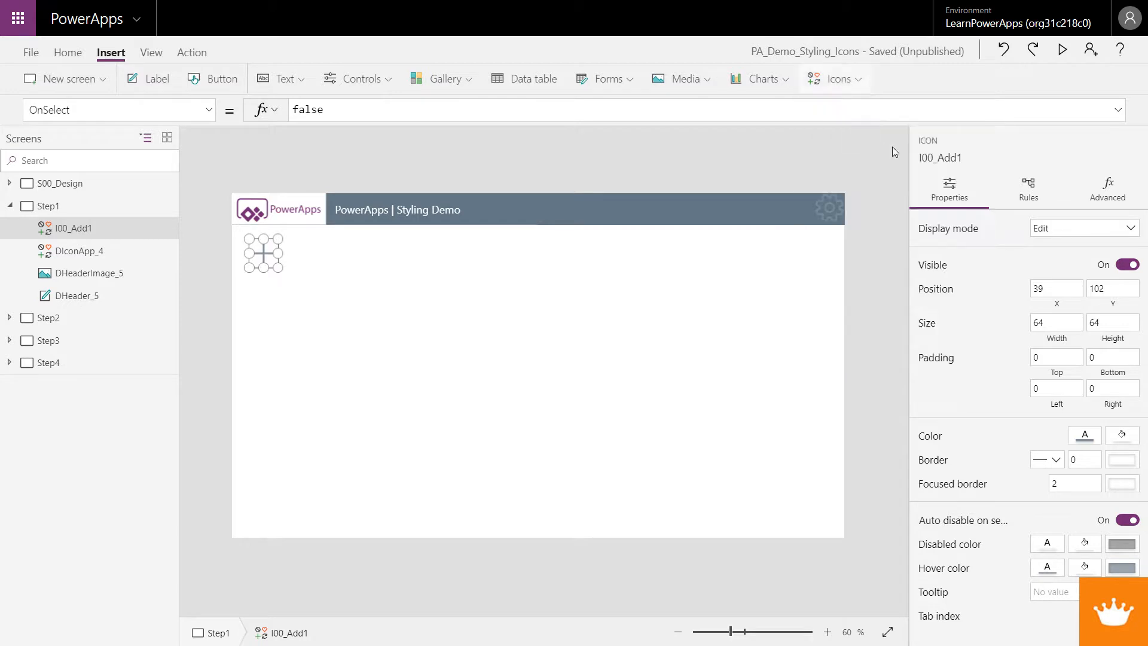
Try to rename the Cancel icon as I00_Cancel
{"action": "left_click", "coordinate": [944, 158]}
{"action": "type", "text": "I00_Cancel"}
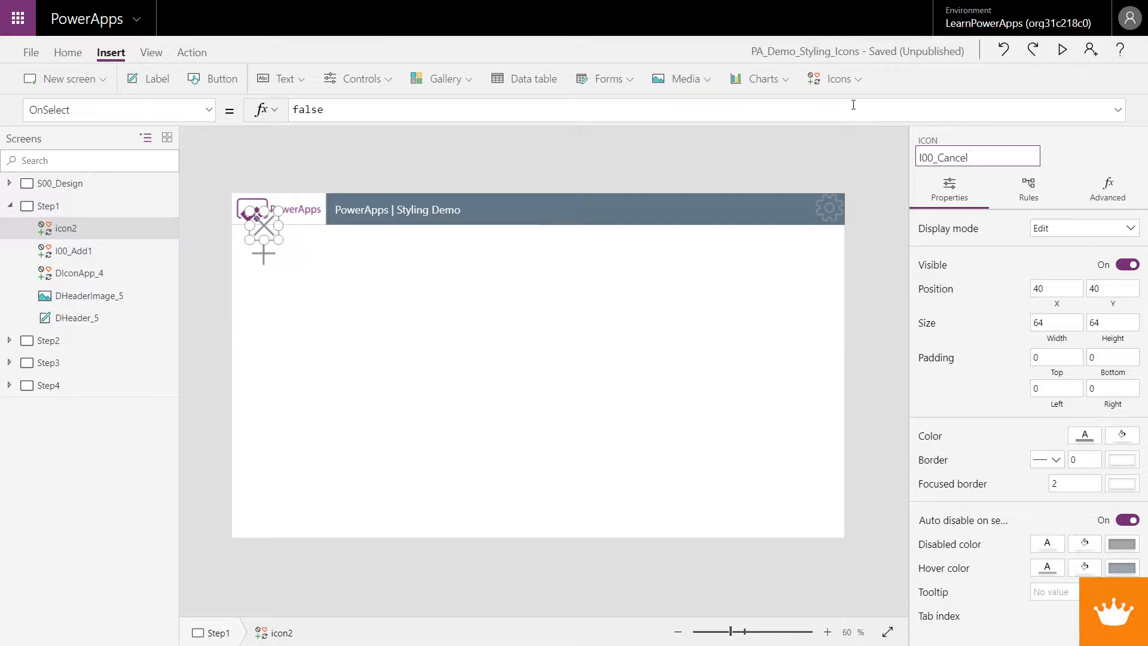
{"action": "key", "text": "Return"}
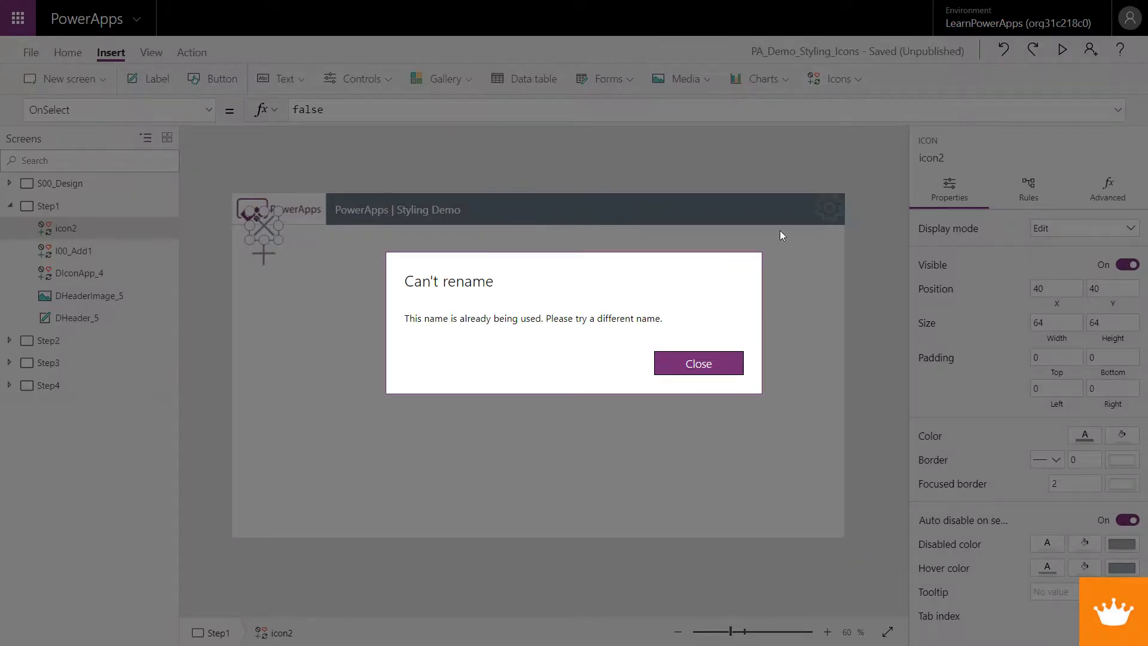
{"action": "left_click", "coordinate": [720, 366]}
Rename the Cancel icon as I00_Cancel1
{"action": "left_click", "coordinate": [933, 159]}
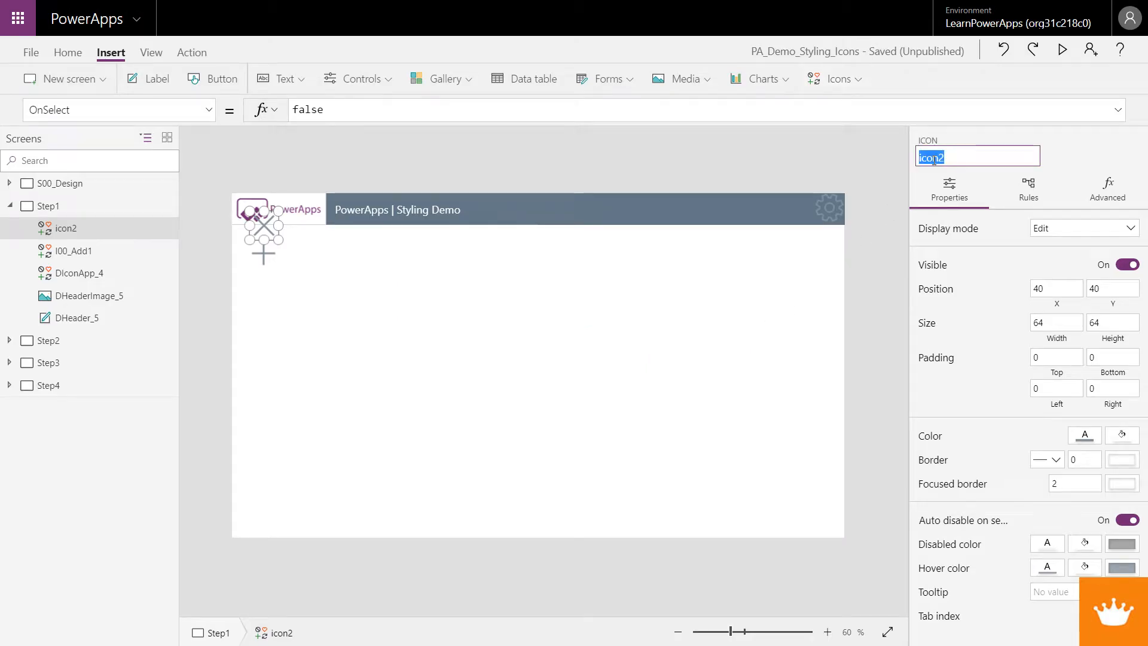
{"action": "type", "text": "I00_Cancel1"}
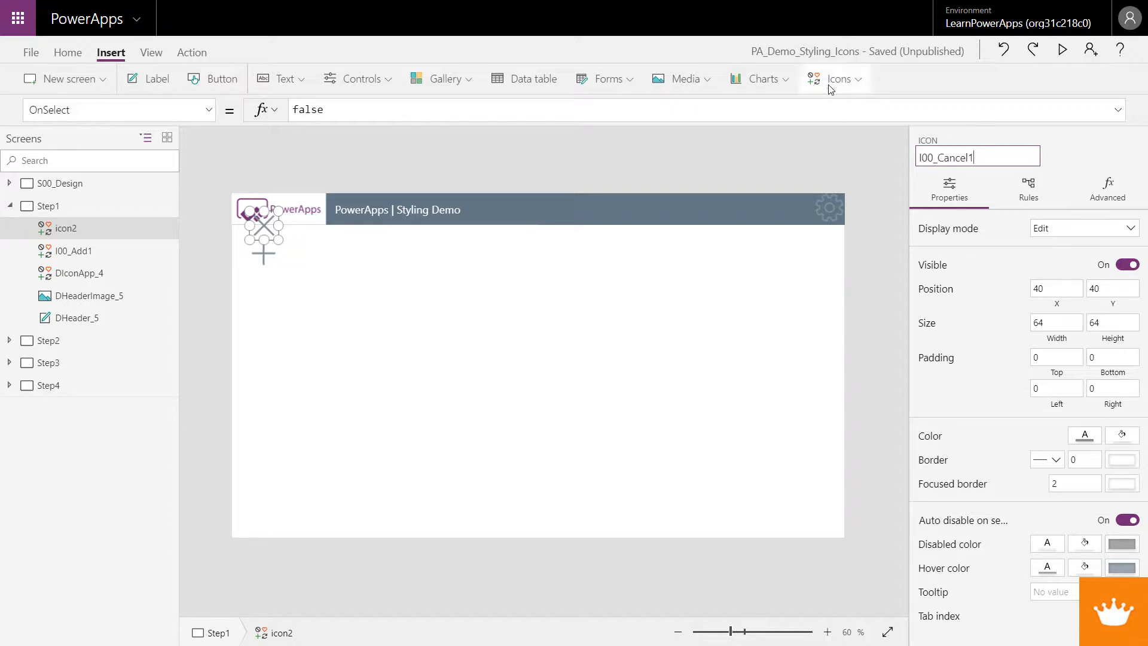
{"action": "key", "text": "Return"}
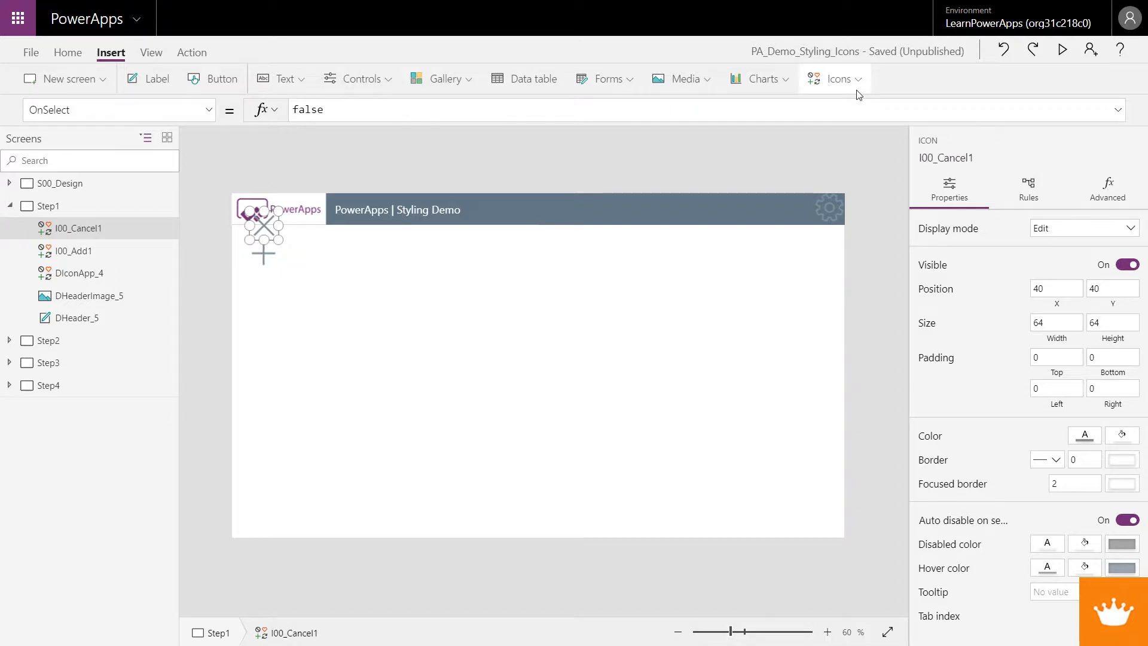
Insert an Edit icon on the Step1 screen and rename it I00_Edit1
{"action": "left_click", "coordinate": [858, 91]}
{"action": "left_click", "coordinate": [863, 168]}
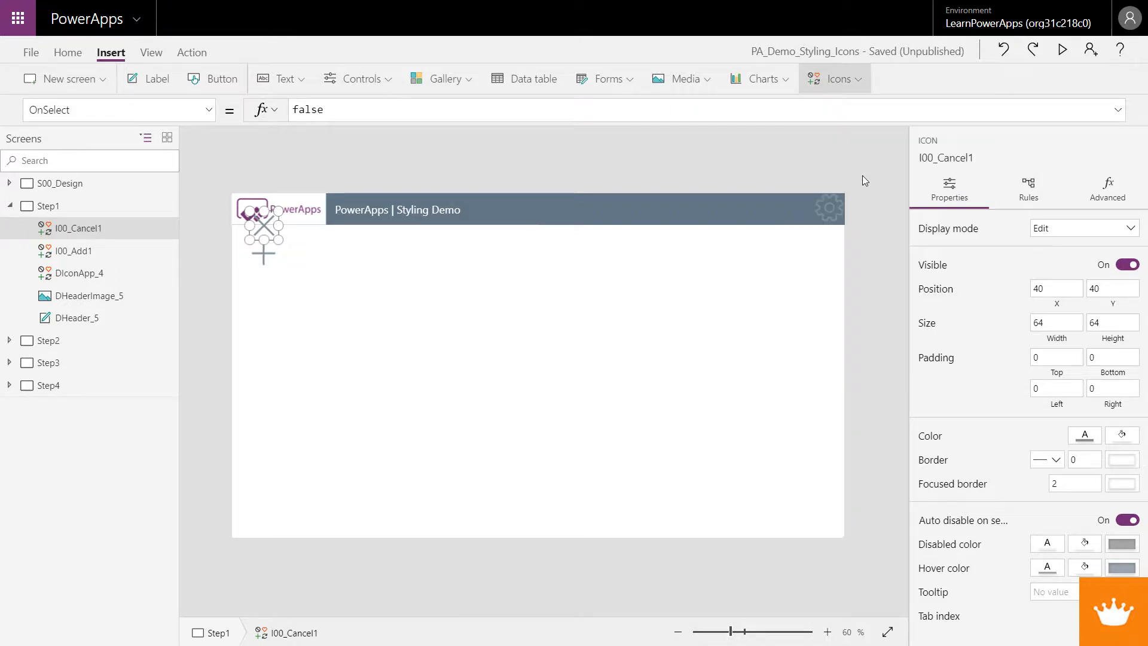
{"action": "left_click", "coordinate": [956, 158]}
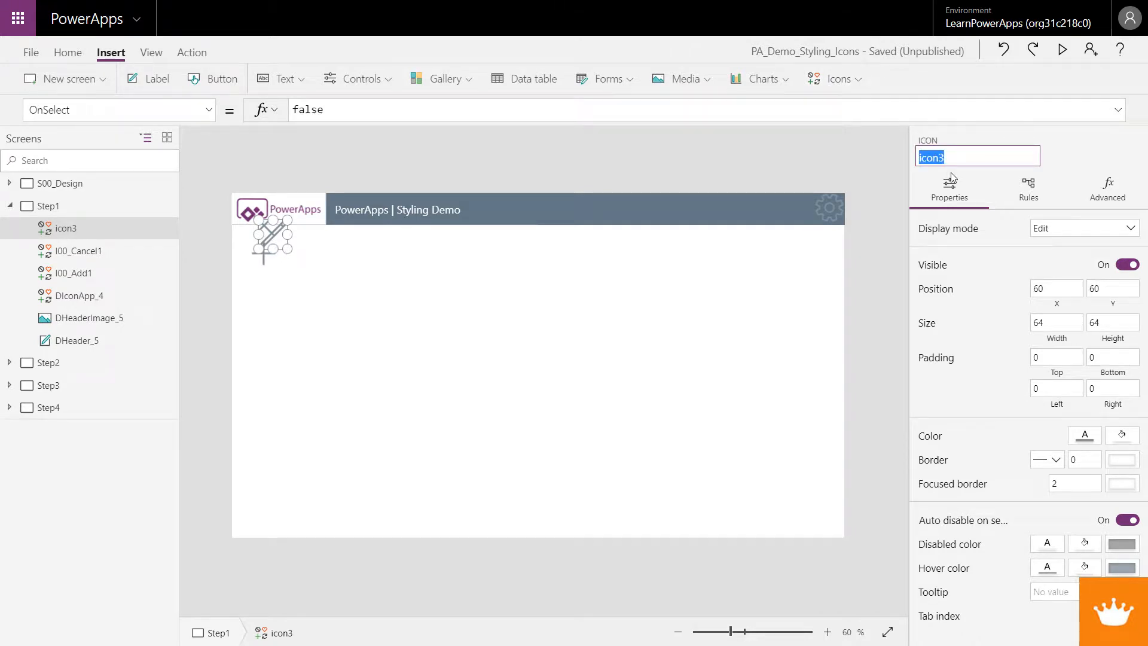
{"action": "type", "text": "I00_Edit1"}
{"action": "left_click", "coordinate": [478, 356]}
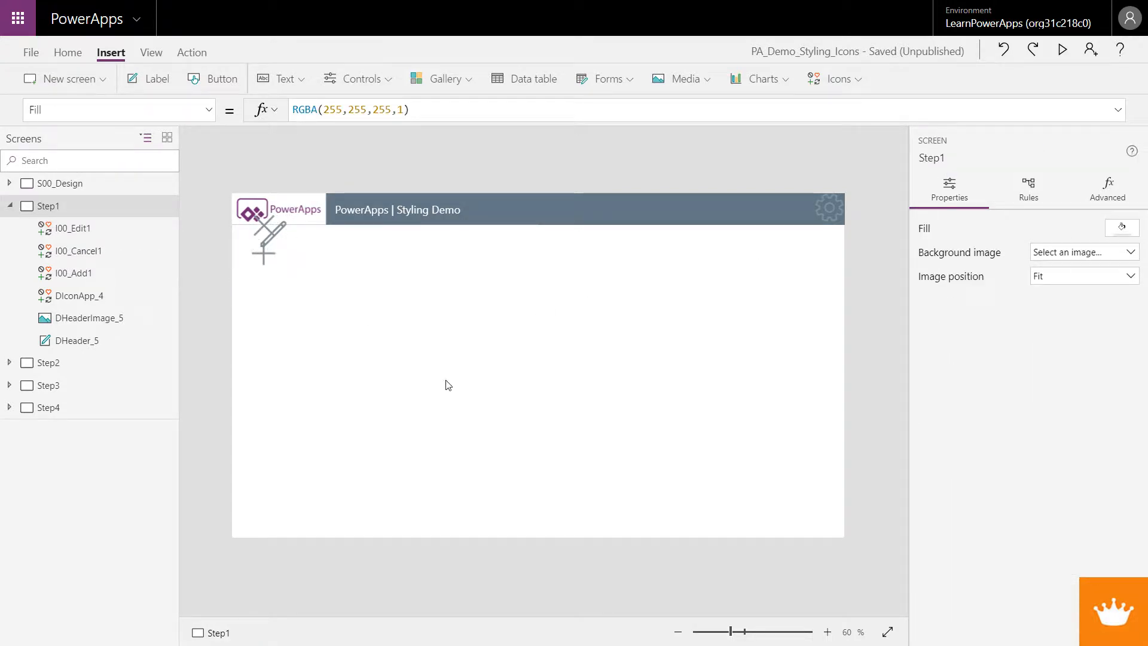
Select all icons on the Step2 screen and align them along the bottom
{"action": "left_click", "coordinate": [34, 367]}
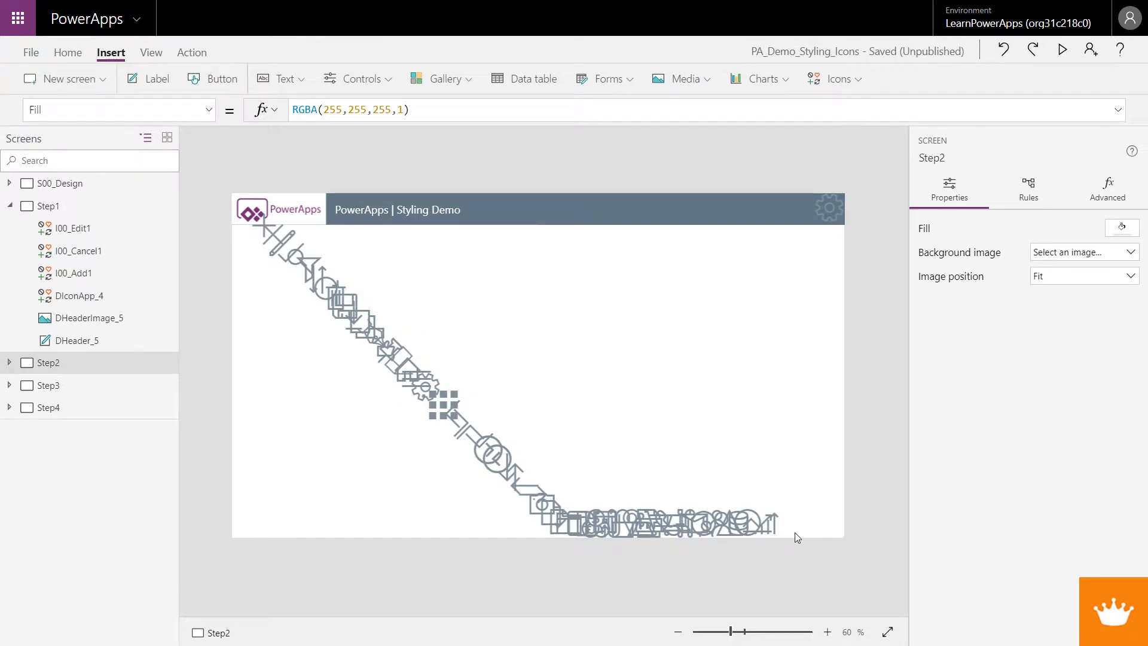
{"action": "left_click_drag", "start_coordinate": [795, 533], "coordinate": [249, 224]}
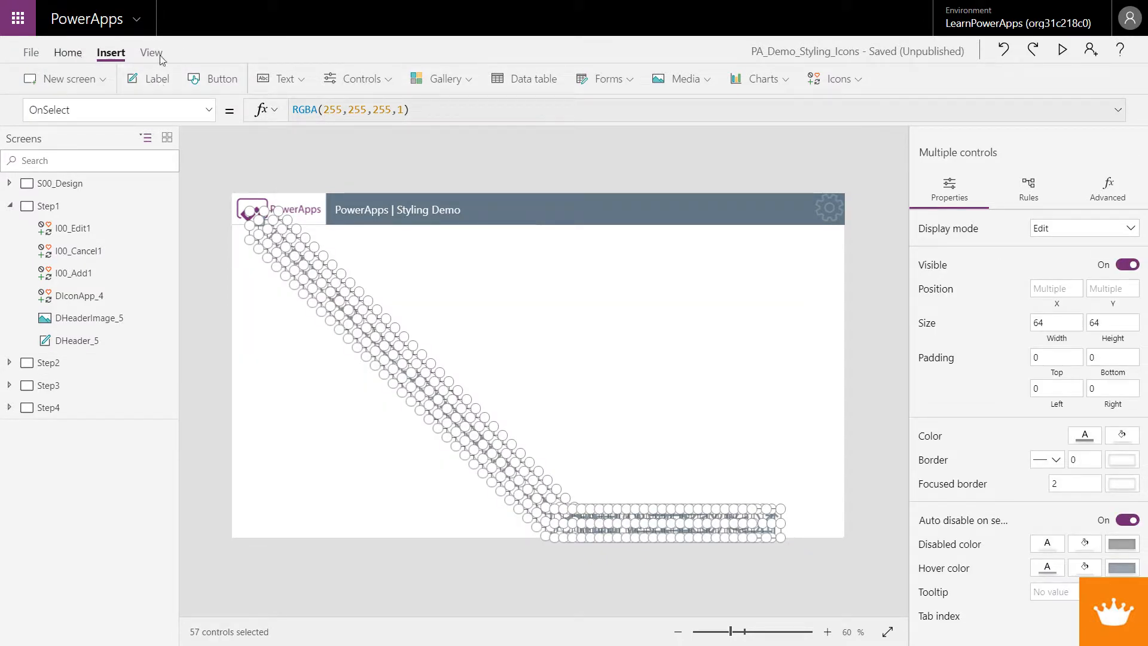
{"action": "left_click", "coordinate": [68, 53]}
{"action": "left_click", "coordinate": [845, 80]}
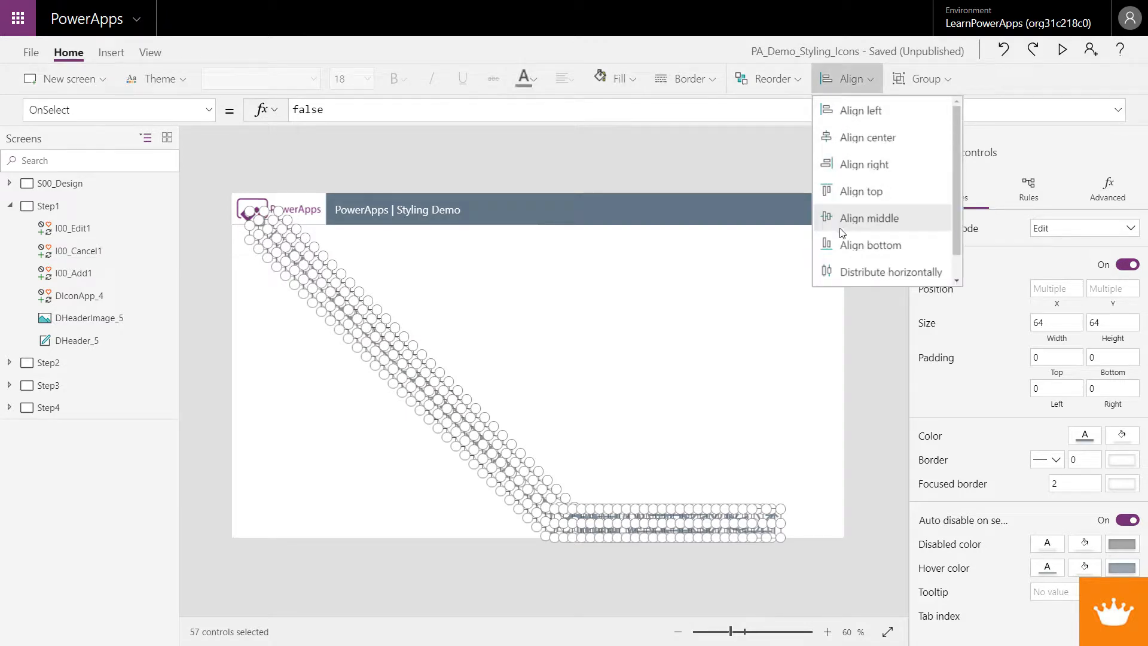
{"action": "left_click", "coordinate": [850, 245]}
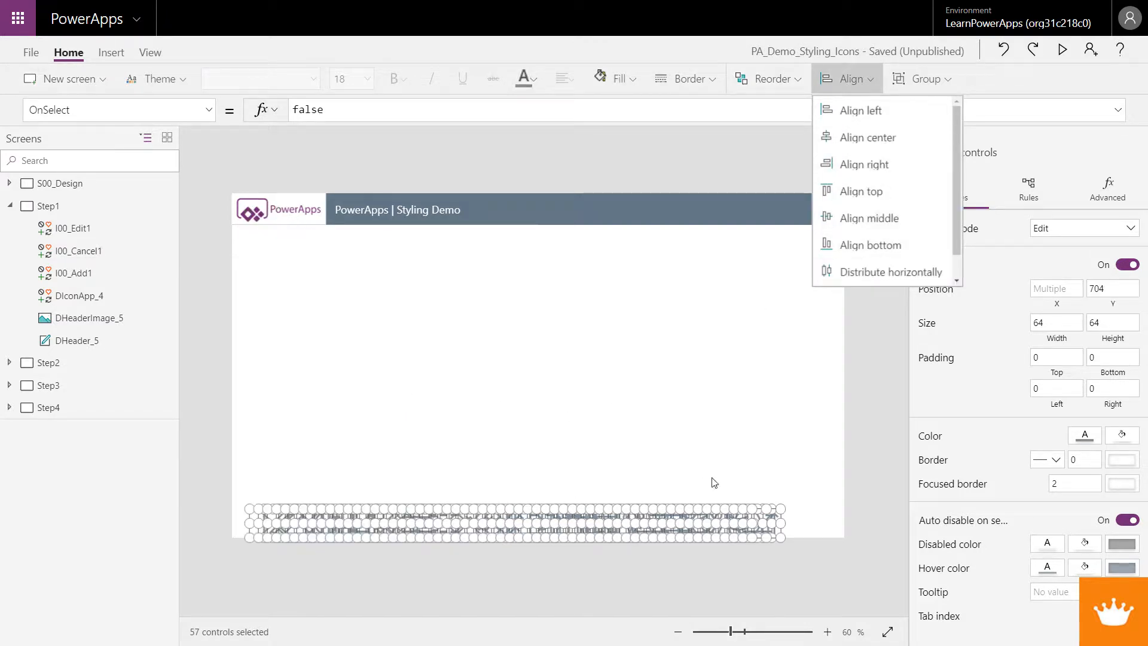
{"action": "left_click", "coordinate": [474, 325]}
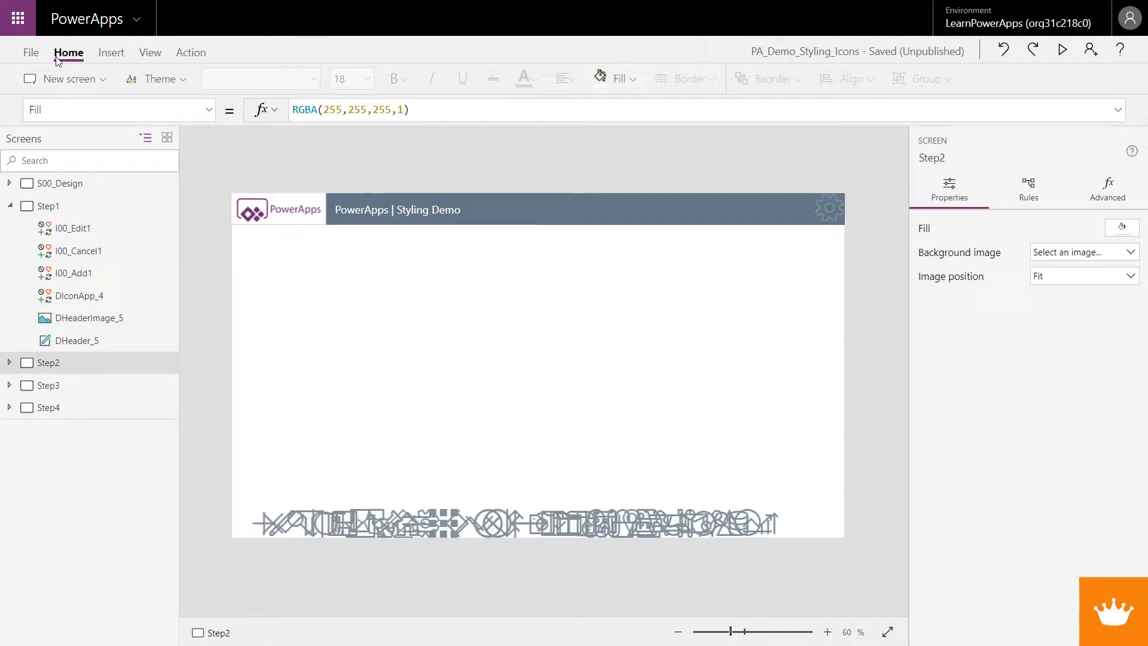
Insert a Settings icon on the Step2 screen and delete the gear icon from its header
{"action": "left_click", "coordinate": [126, 55]}
{"action": "left_click", "coordinate": [847, 83]}
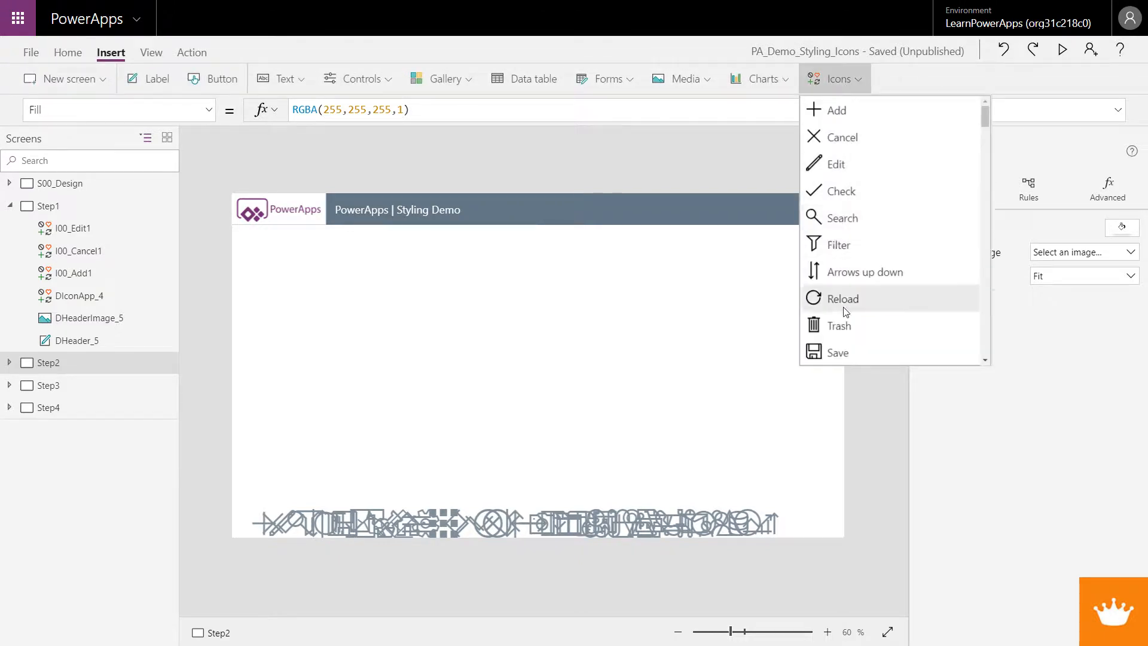
{"action": "scroll", "coordinate": [849, 314], "scroll_direction": "down", "scroll_amount": 3}
{"action": "scroll", "coordinate": [849, 320], "scroll_direction": "down", "scroll_amount": 5}
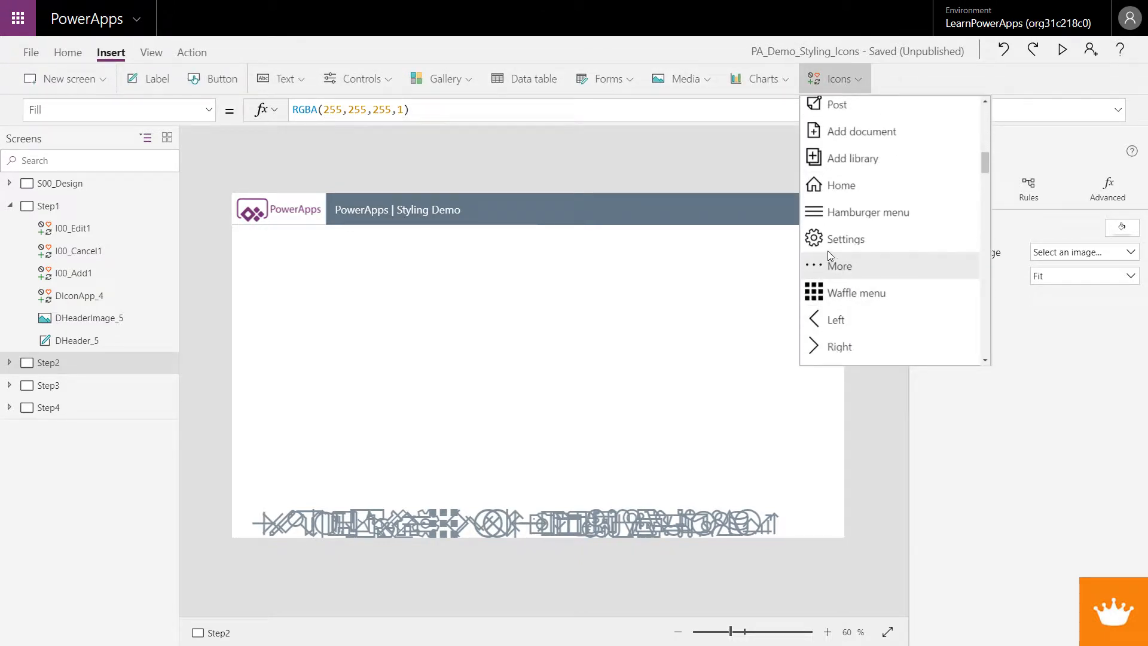
{"action": "left_click", "coordinate": [820, 240]}
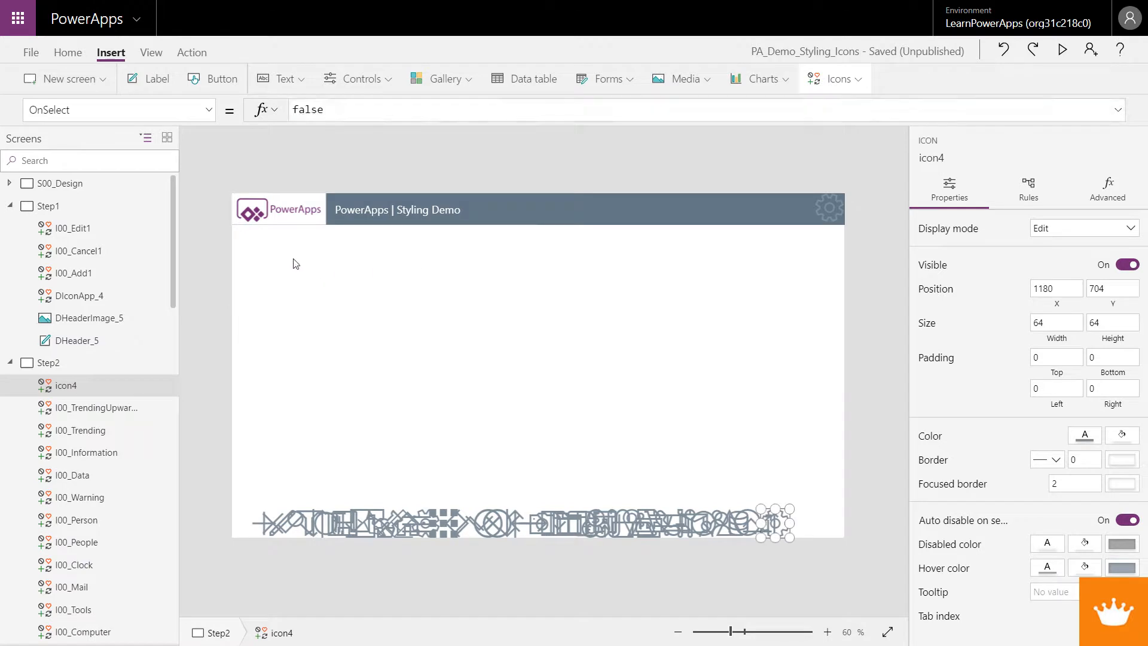
{"action": "left_click", "coordinate": [828, 209]}
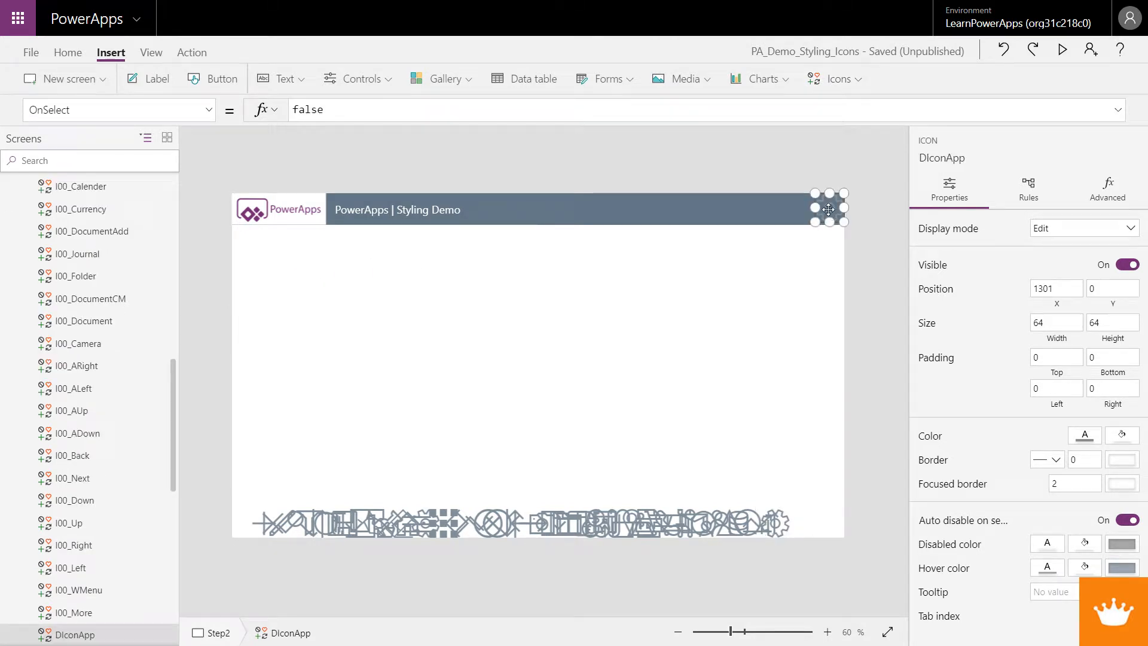
{"action": "key", "text": "Delete"}
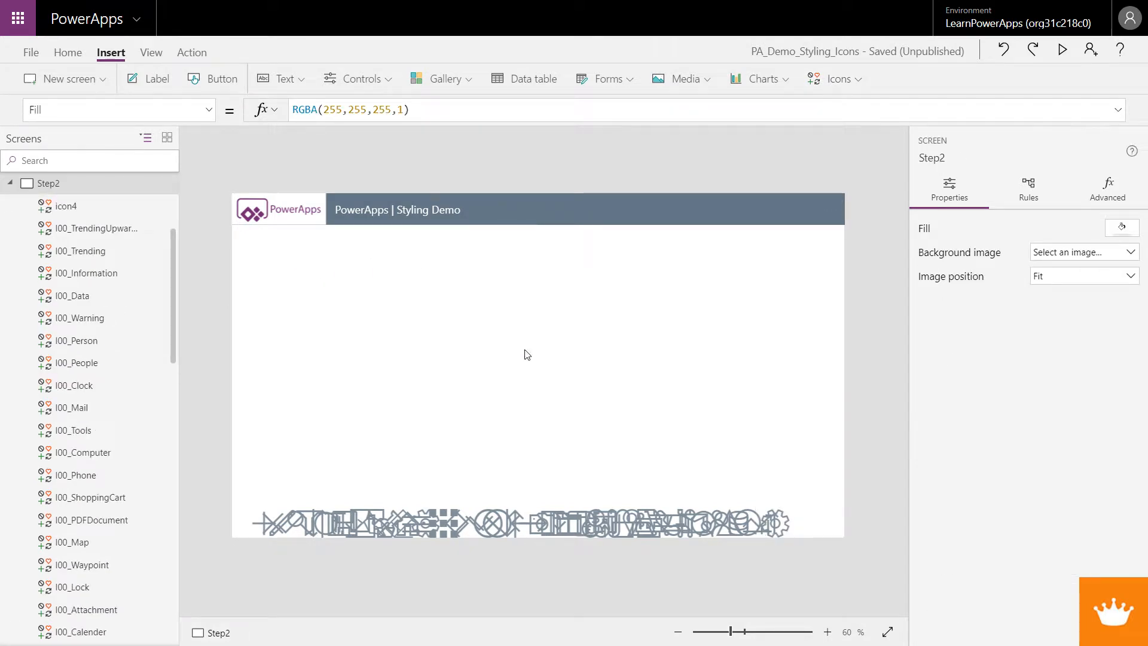
Move the Settings icon just below the header and rename it DAppIcon1
{"action": "left_click_drag", "start_coordinate": [777, 522], "coordinate": [292, 256]}
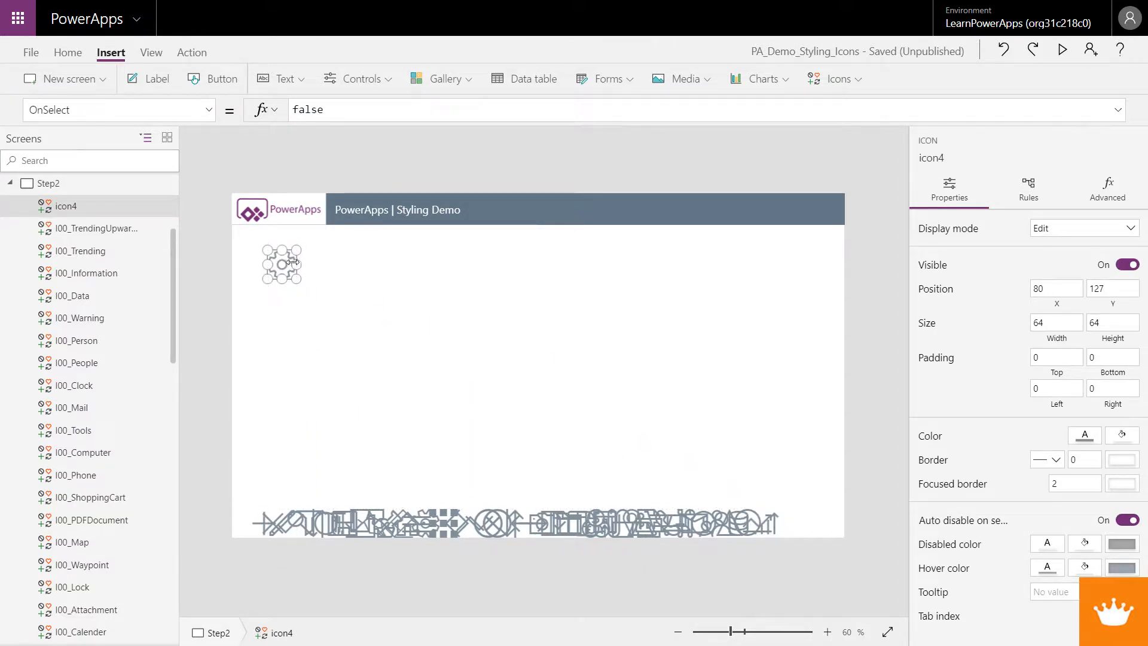
{"action": "left_click", "coordinate": [948, 156]}
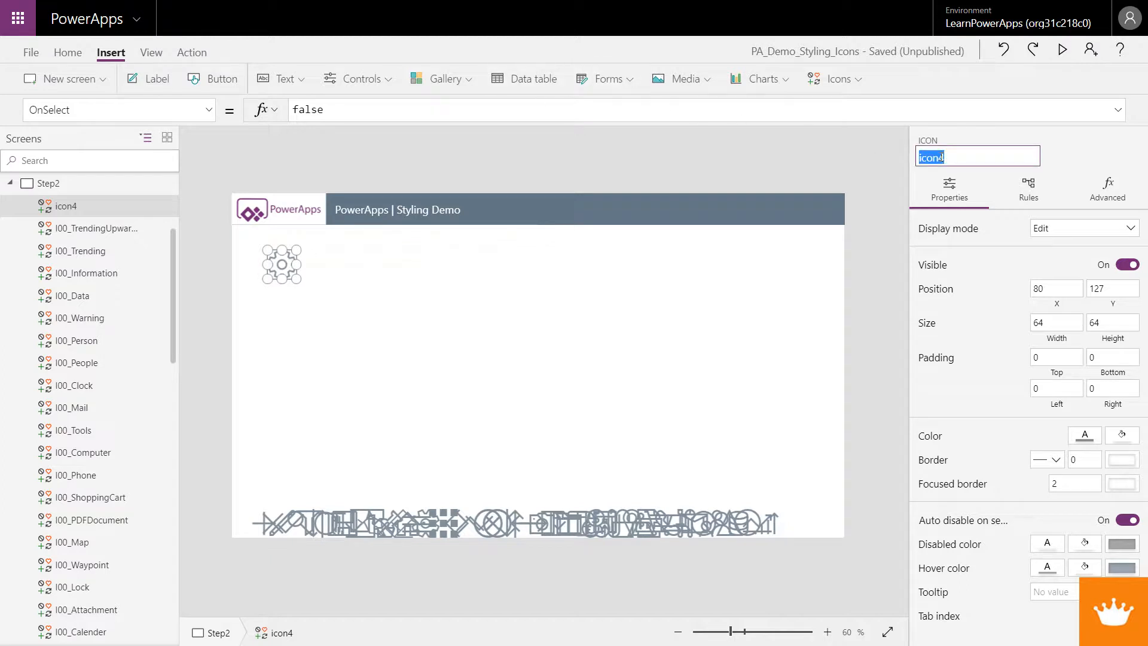
{"action": "type", "text": "DAppIco"}
{"action": "key", "text": "Return"}
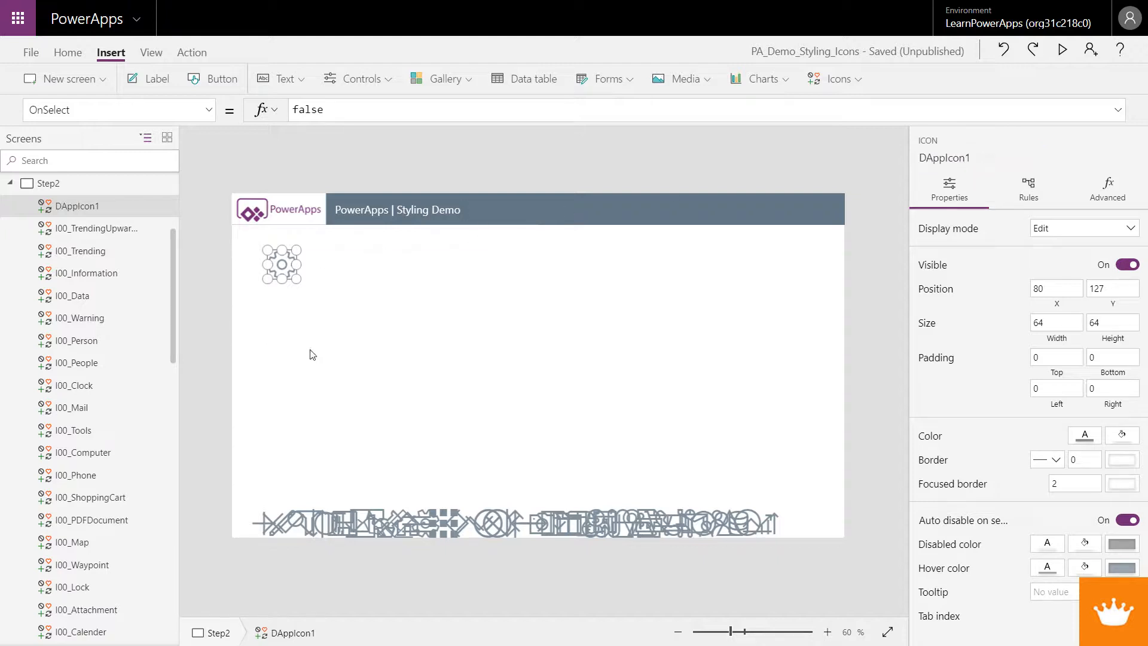
Select the row of icons on Step2 and set their FocusedBorderThickness to DAppIcon1.FocusedBorderThickness
{"action": "left_click", "coordinate": [801, 528]}
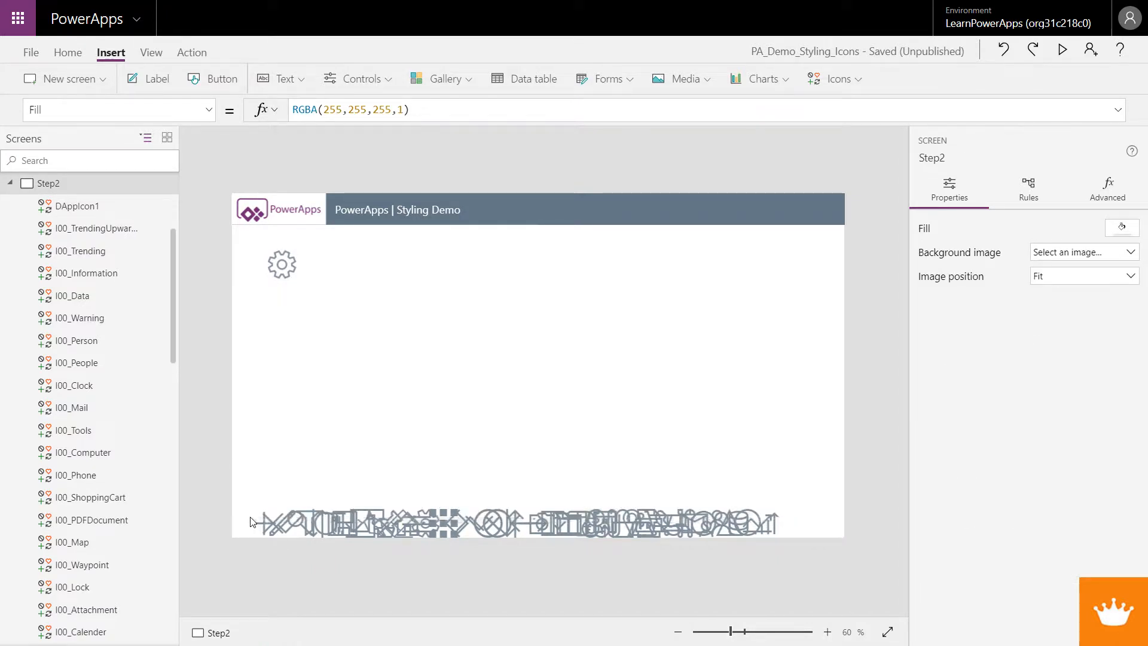
{"action": "left_click_drag", "start_coordinate": [245, 499], "coordinate": [789, 537]}
{"action": "left_click", "coordinate": [1106, 191]}
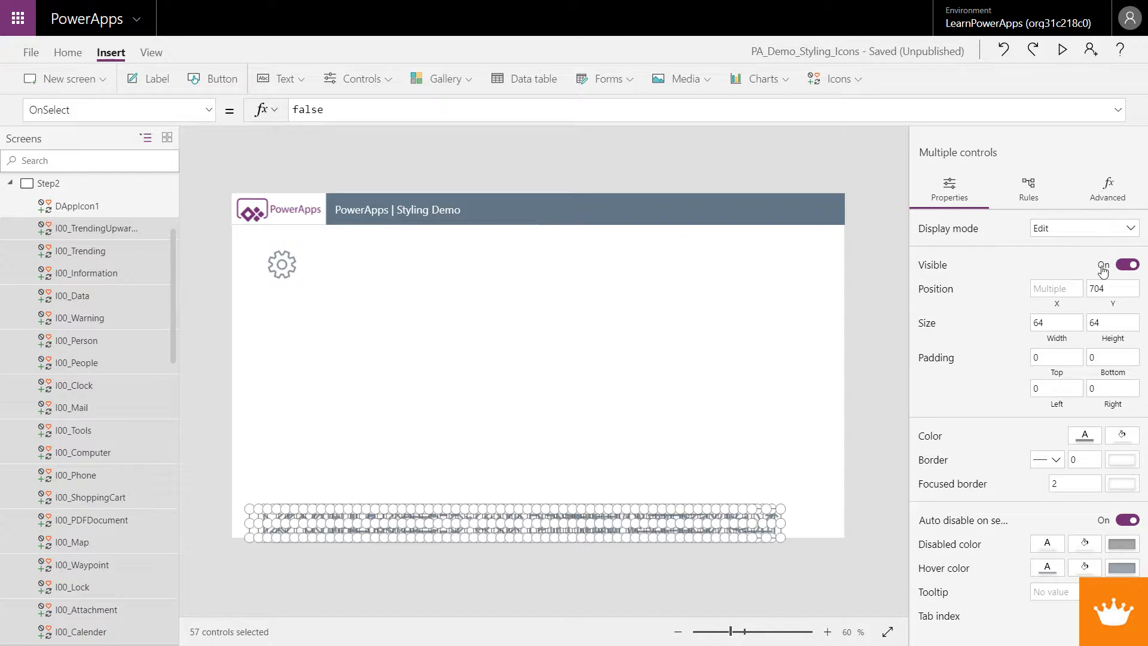
{"action": "scroll", "coordinate": [1040, 556], "scroll_direction": "down", "scroll_amount": 15}
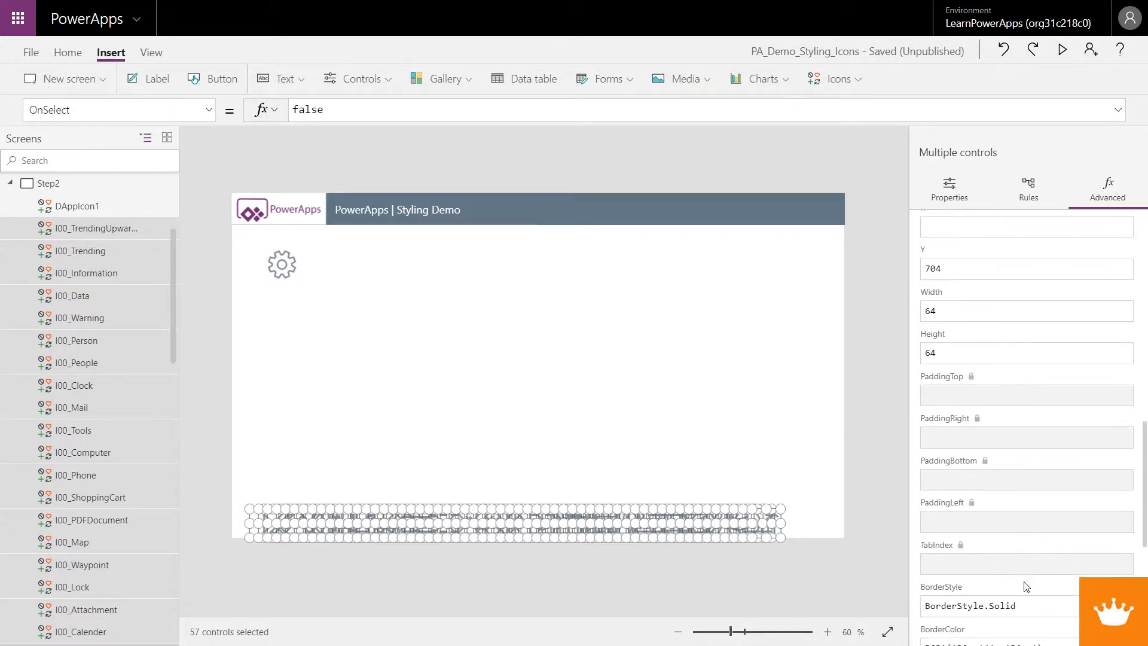
{"action": "scroll", "coordinate": [1020, 591], "scroll_direction": "down", "scroll_amount": 1}
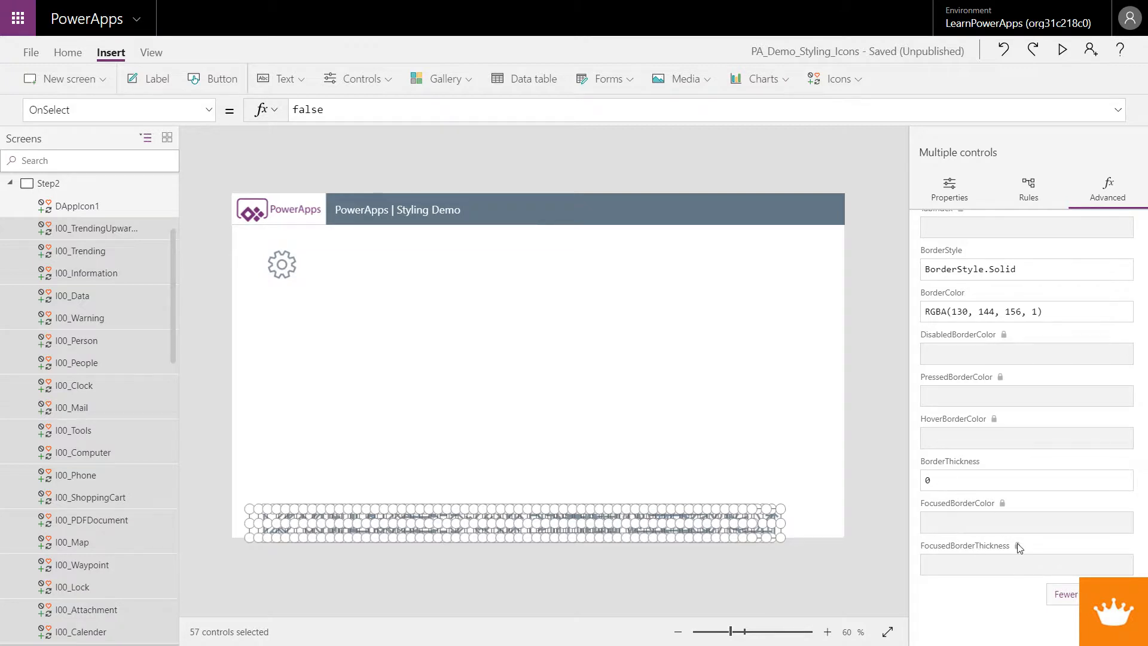
{"action": "scroll", "coordinate": [1058, 492], "scroll_direction": "up", "scroll_amount": 15}
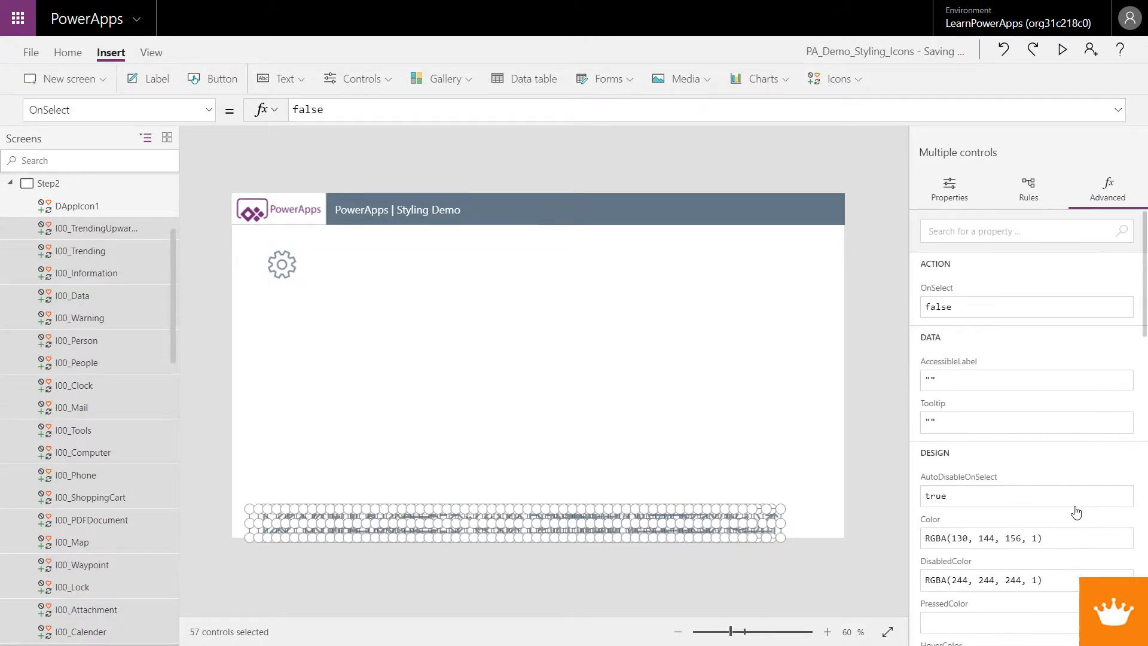
{"action": "scroll", "coordinate": [1022, 496], "scroll_direction": "down", "scroll_amount": 15}
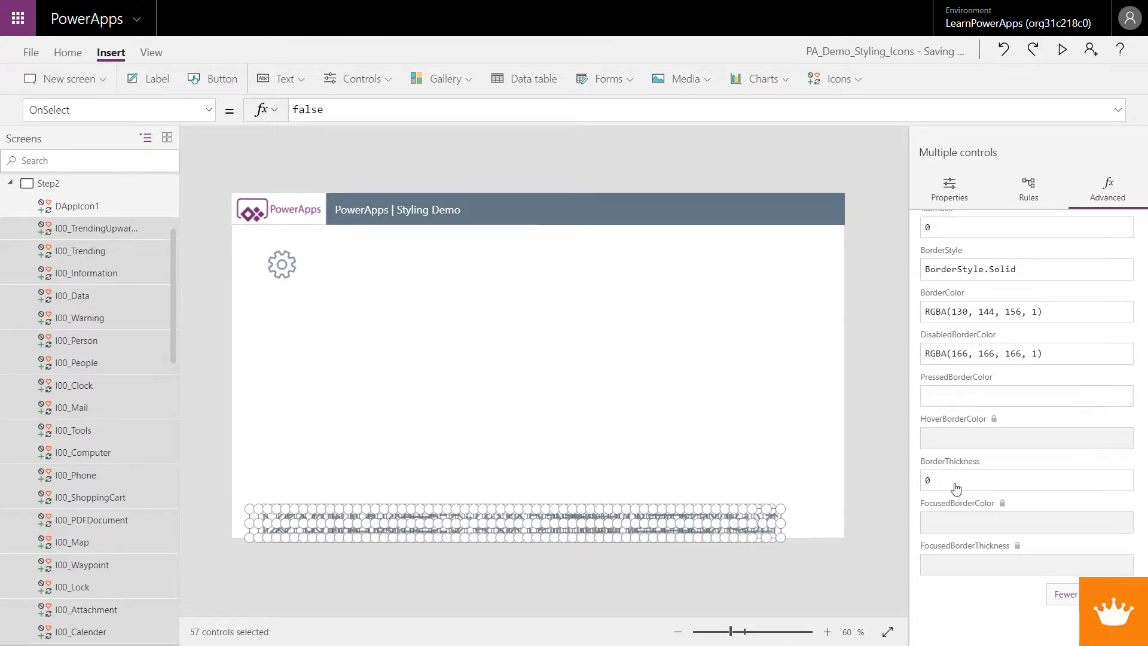
{"action": "left_click", "coordinate": [957, 568]}
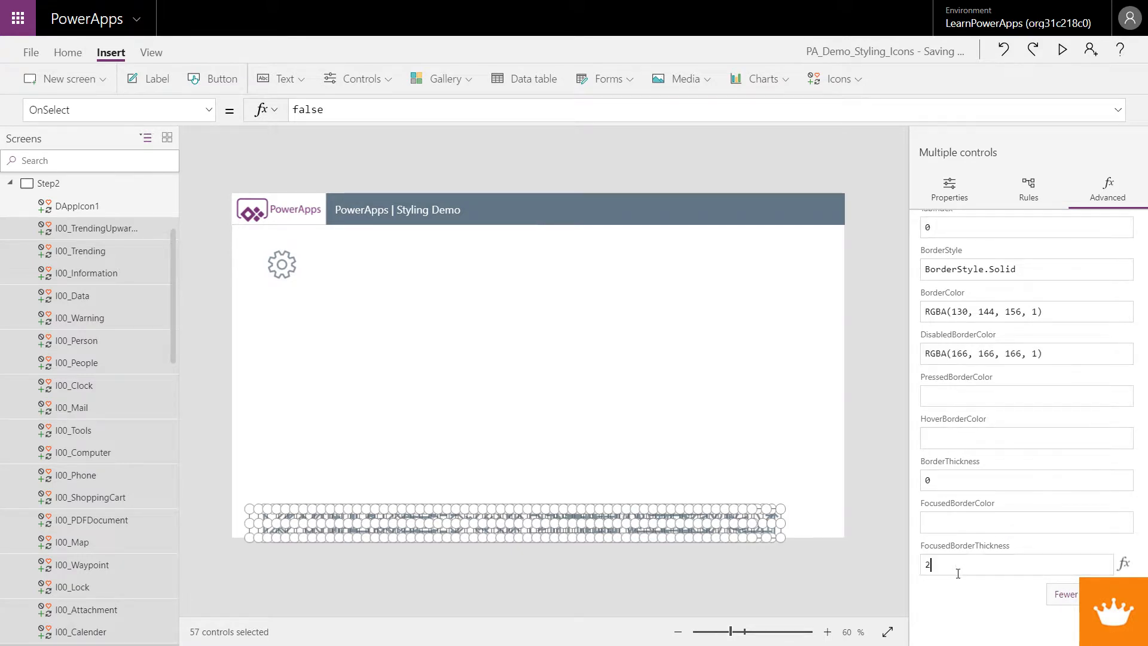
{"action": "type", "text": "DA"}
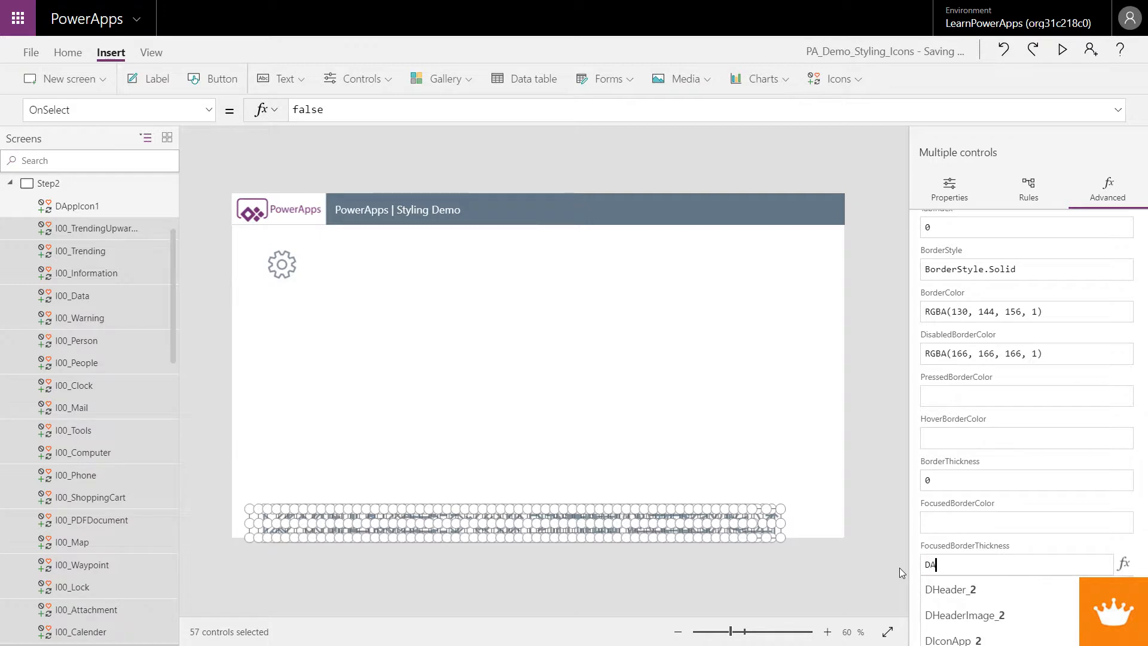
{"action": "type", "text": "ppIcon1"}
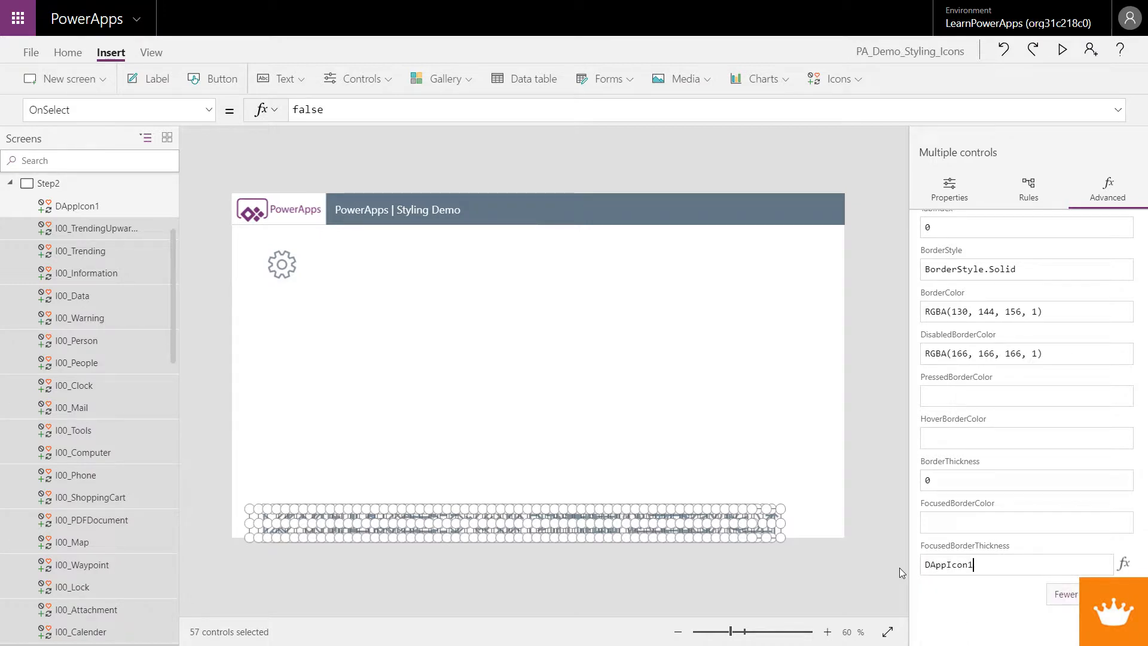
{"action": "type", "text": ".Foc"}
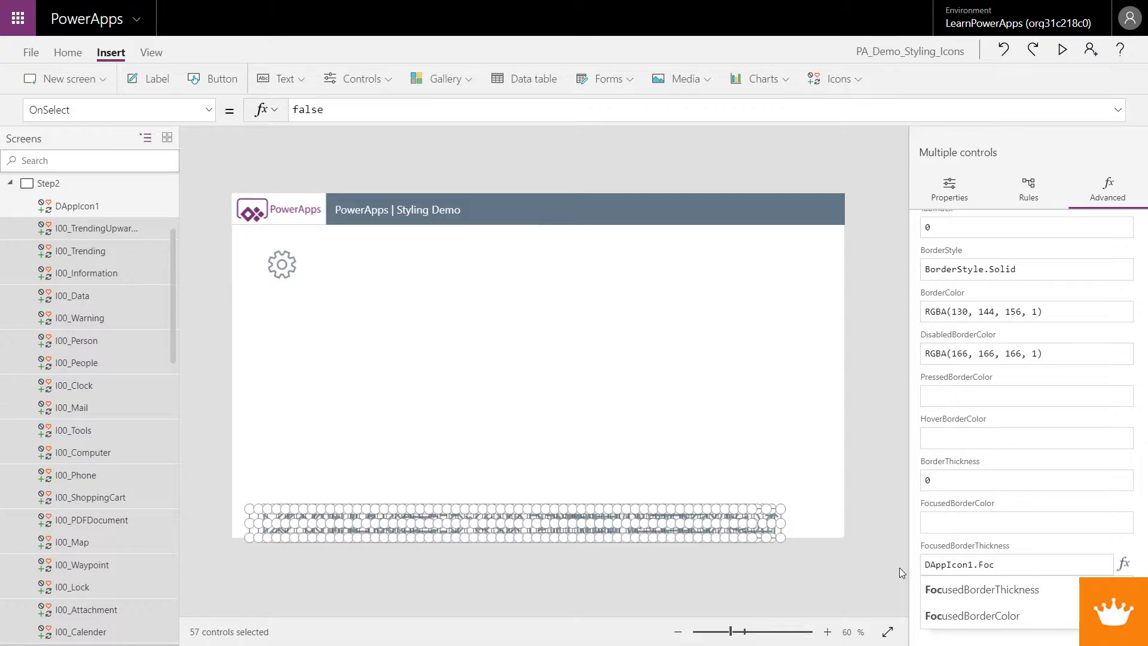
{"action": "key", "text": "Tab"}
Set the selected icons' FocusedBorderColor to DAppIcon1.FocusedBorderColor
{"action": "left_click_drag", "start_coordinate": [978, 562], "coordinate": [933, 522]}
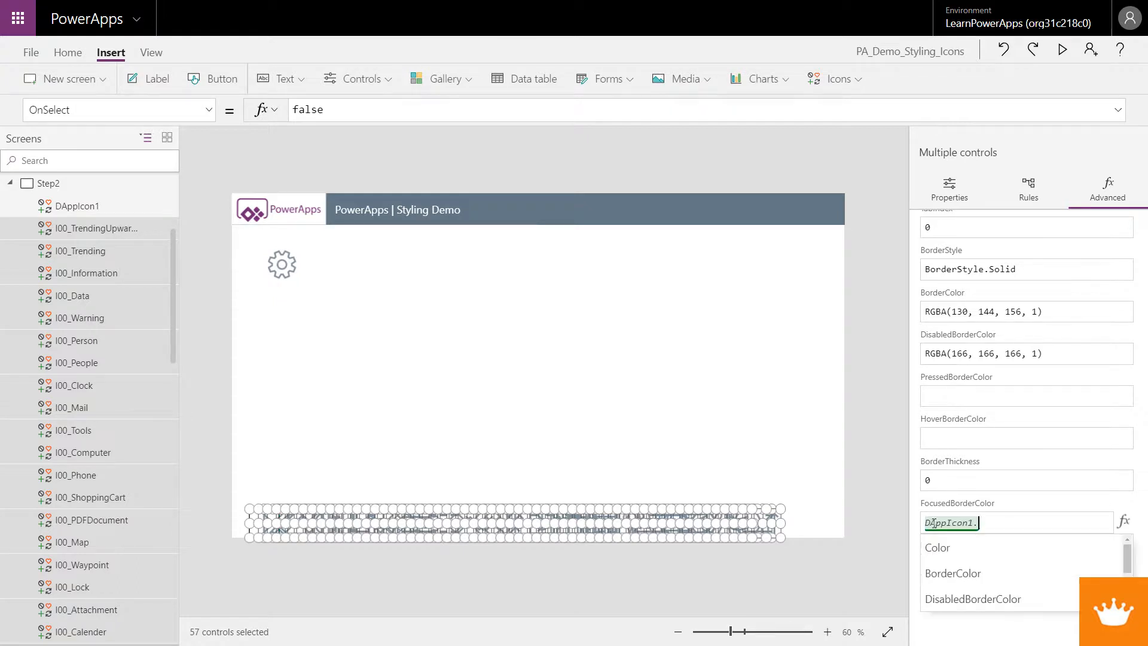
{"action": "type", "text": "o"}
{"action": "left_click", "coordinate": [938, 547]}
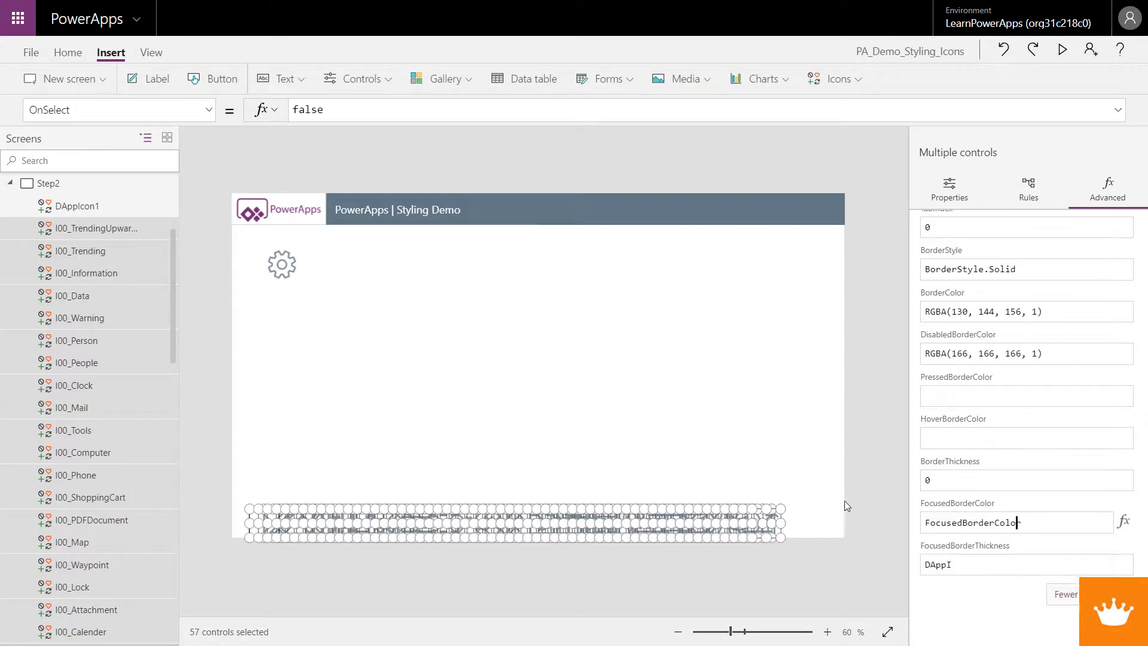
{"action": "scroll", "coordinate": [964, 413], "scroll_direction": "up", "scroll_amount": 10}
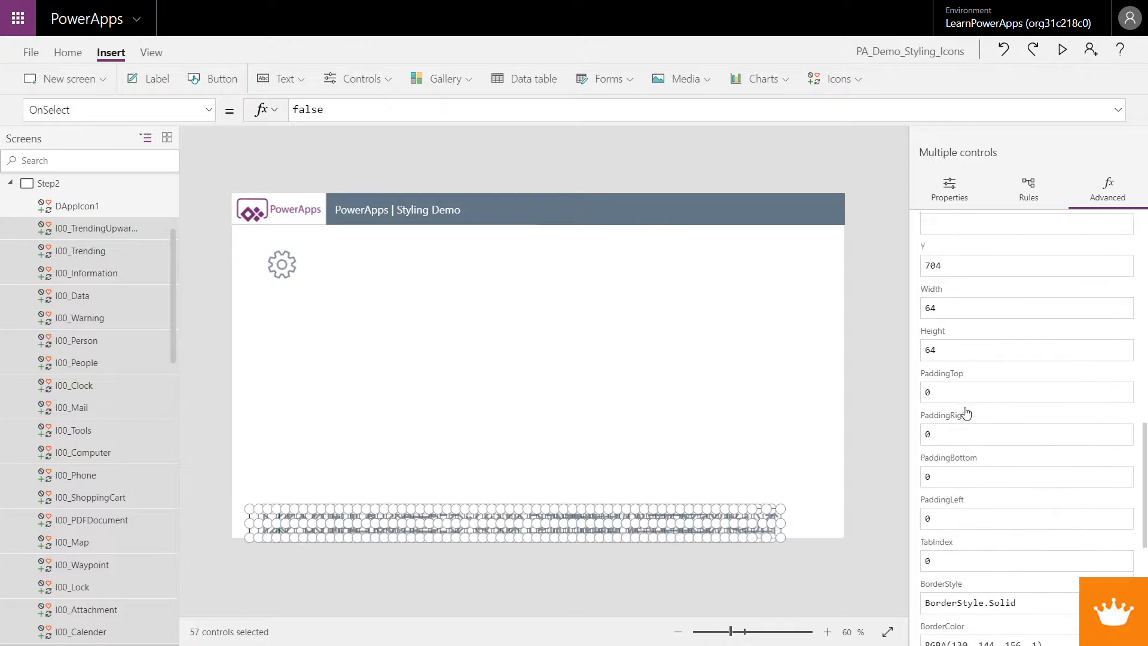
{"action": "scroll", "coordinate": [964, 411], "scroll_direction": "up", "scroll_amount": 5}
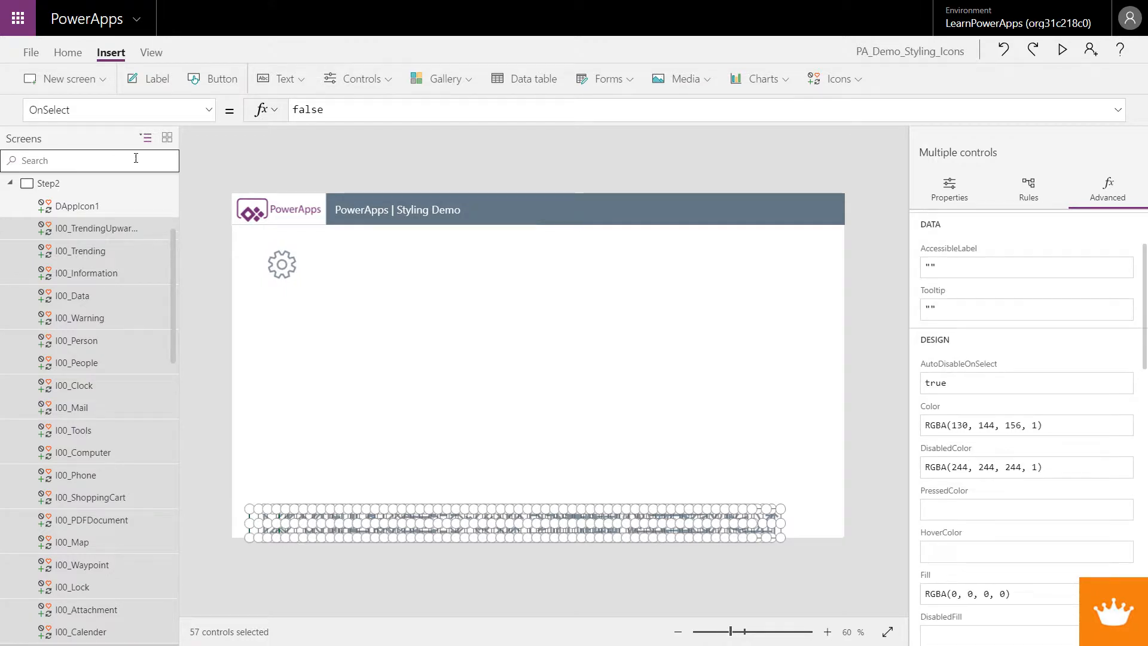
Open the Step3 screen, select all icons in its bottom row and distribute them horizontally
{"action": "left_click", "coordinate": [10, 183]}
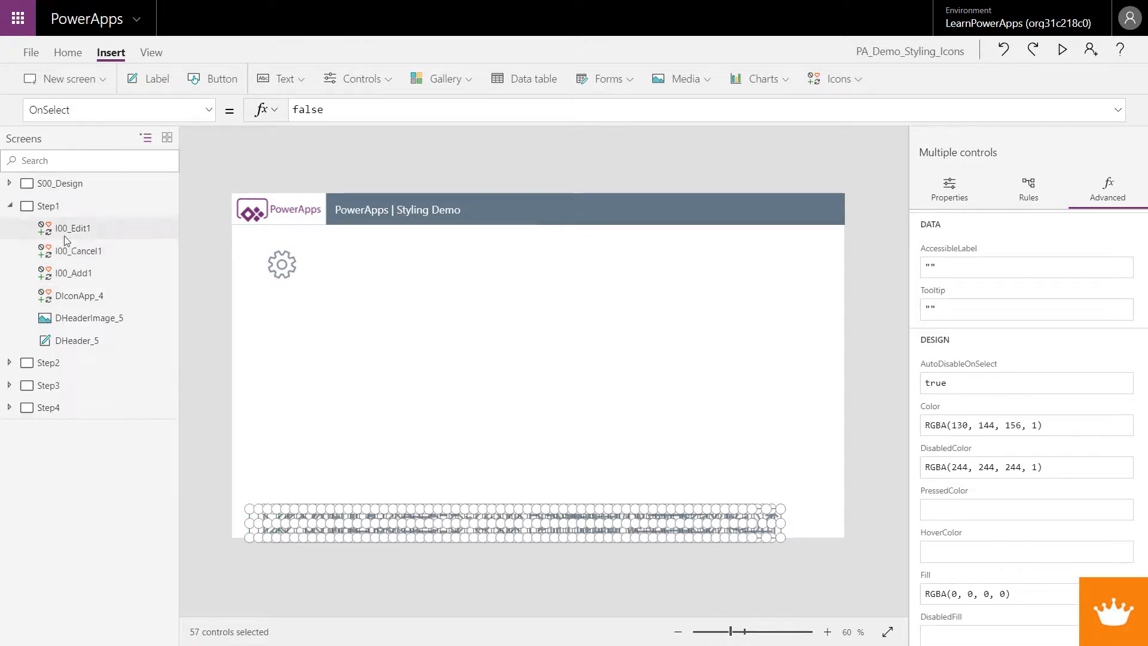
{"action": "left_click", "coordinate": [9, 206]}
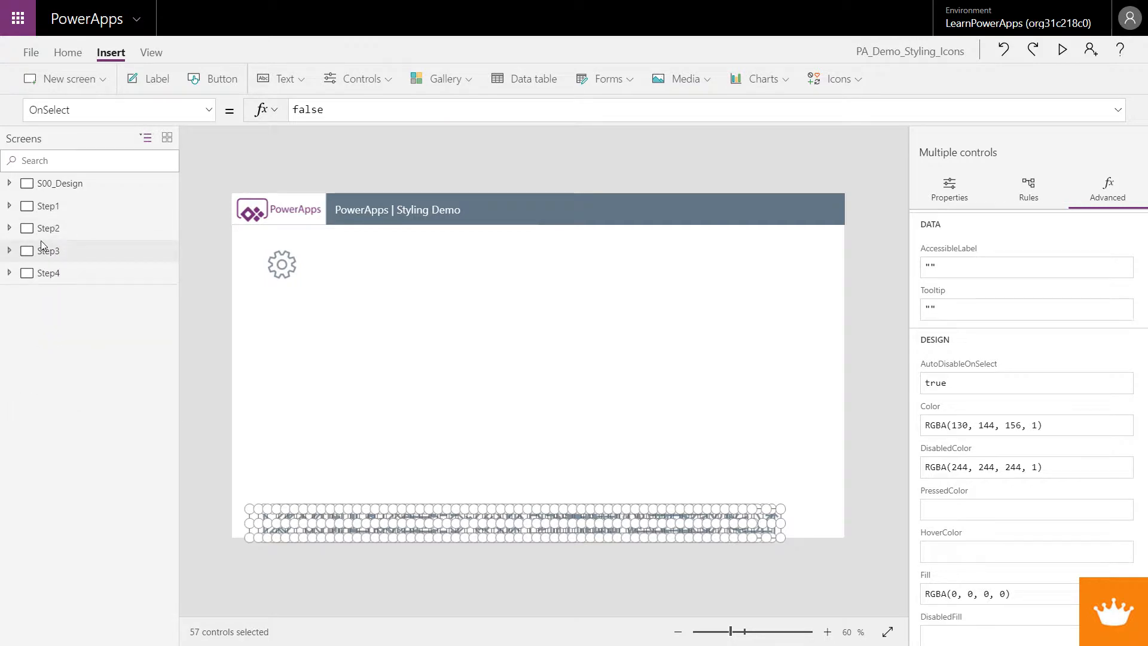
{"action": "left_click", "coordinate": [48, 250]}
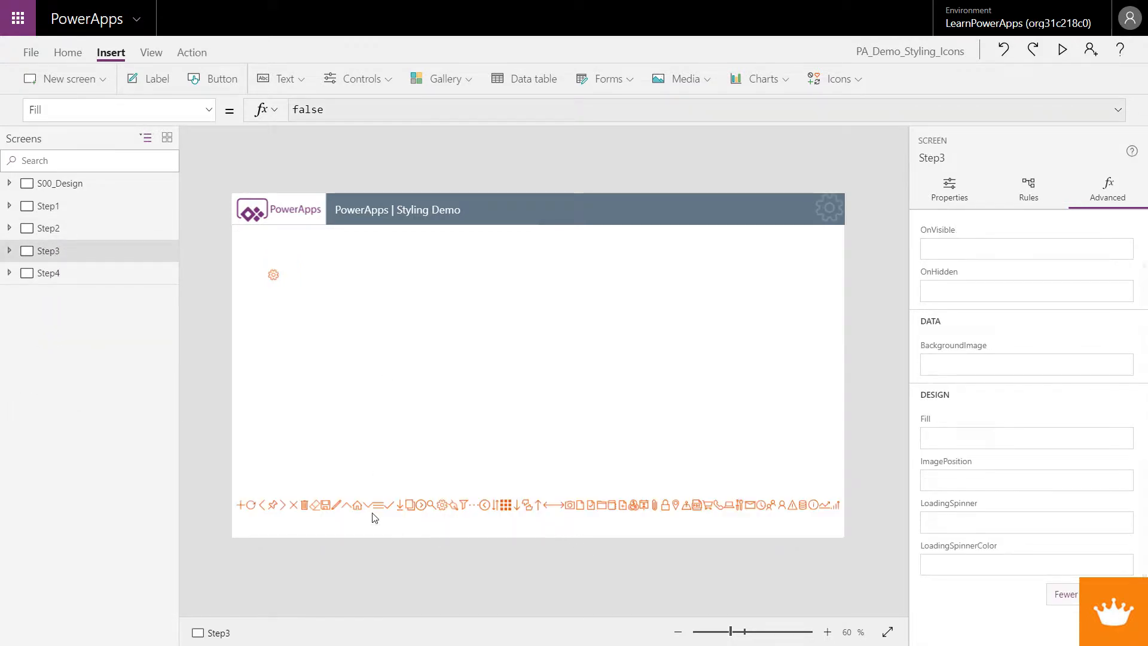
{"action": "left_click", "coordinate": [240, 508]}
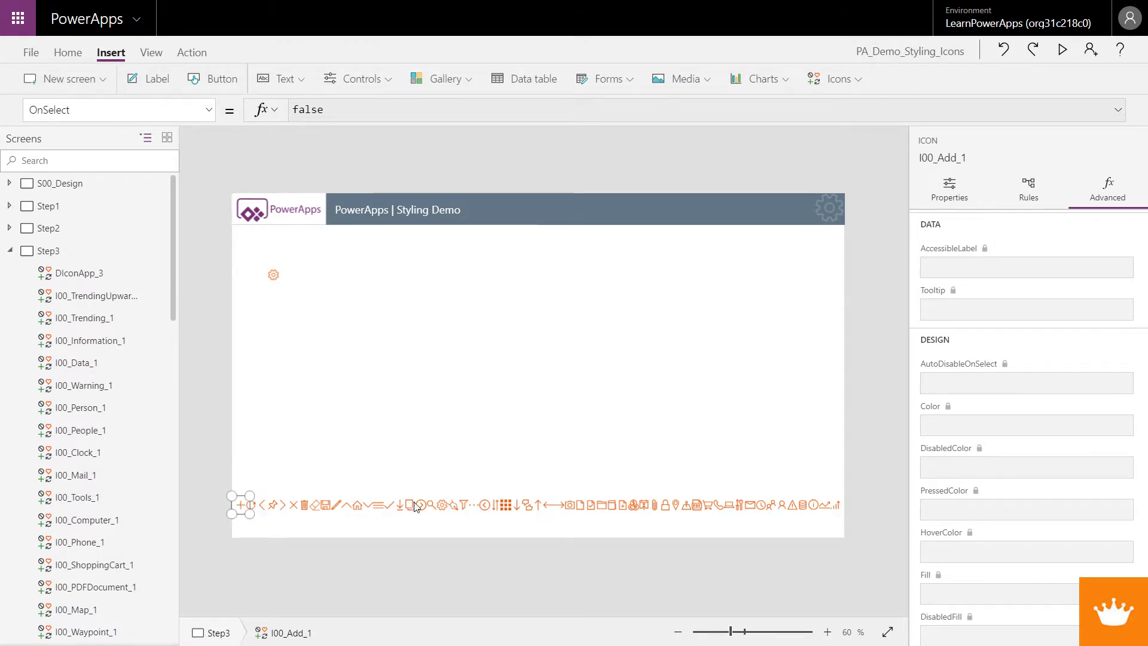
{"action": "left_click", "coordinate": [837, 507]}
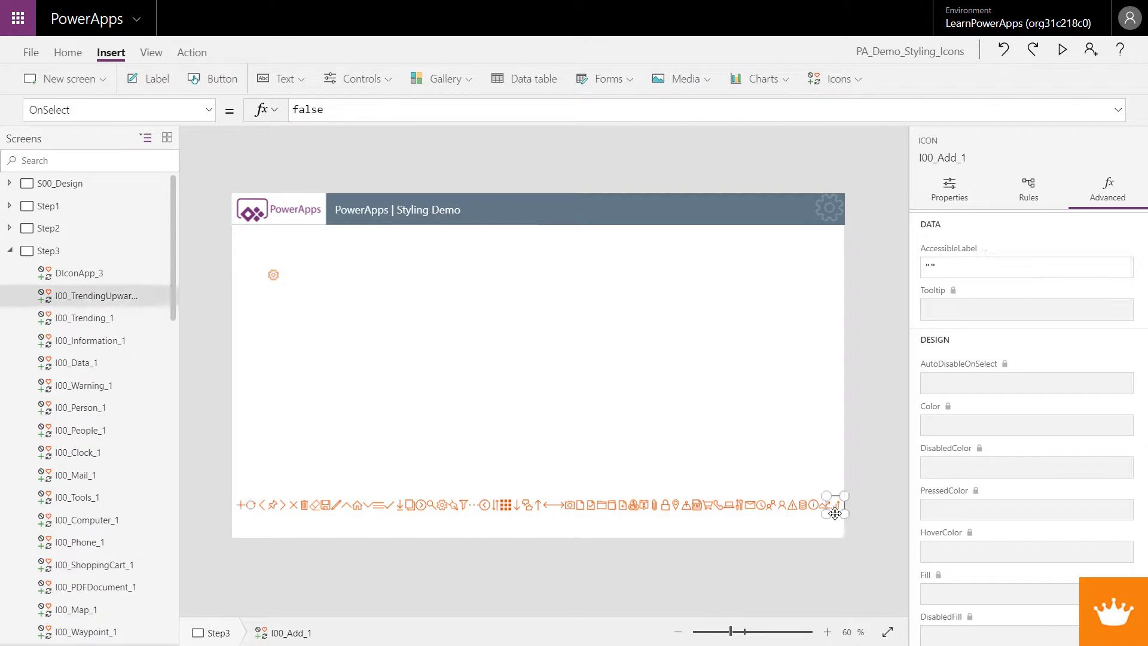
{"action": "left_click_drag", "start_coordinate": [840, 532], "coordinate": [227, 465]}
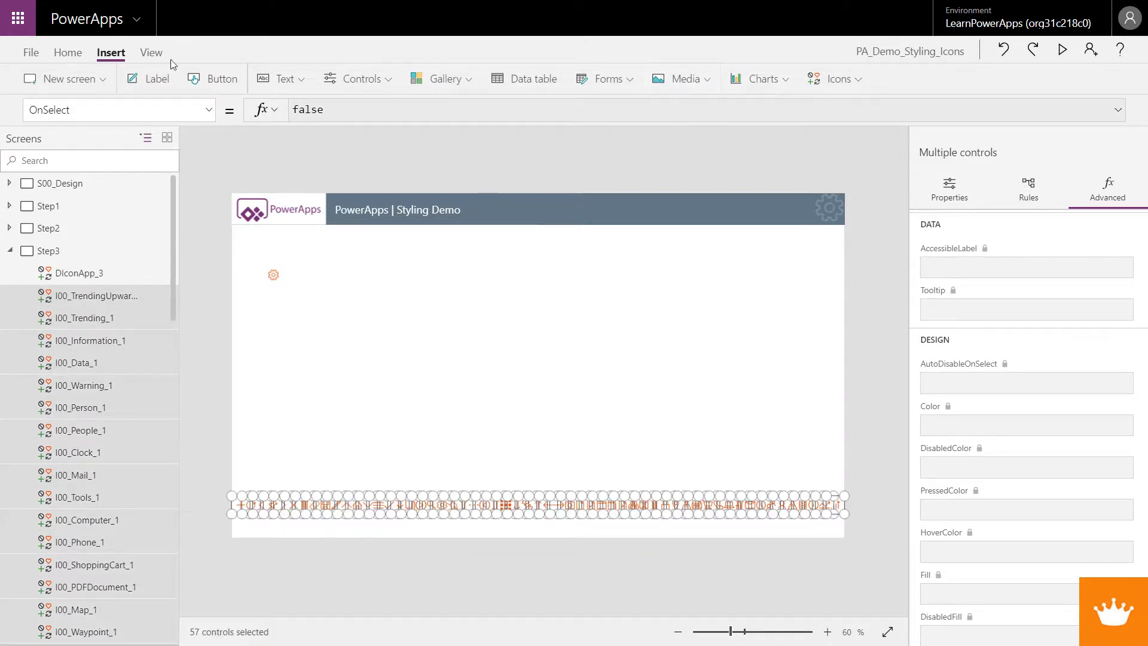
{"action": "left_click", "coordinate": [68, 52]}
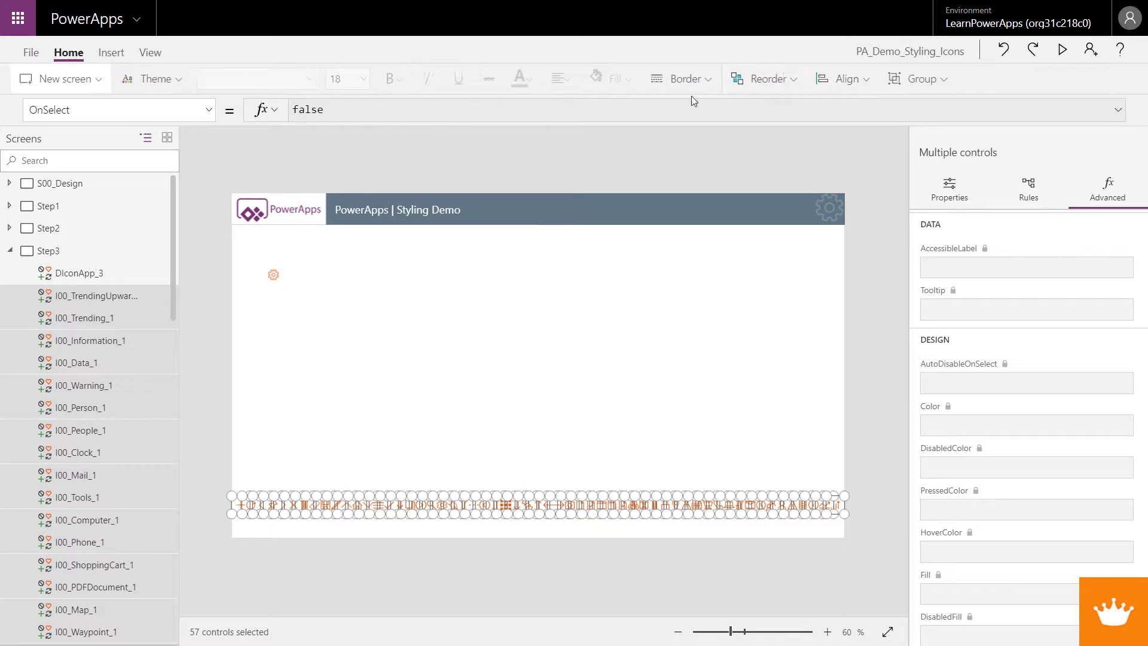
{"action": "left_click", "coordinate": [852, 79]}
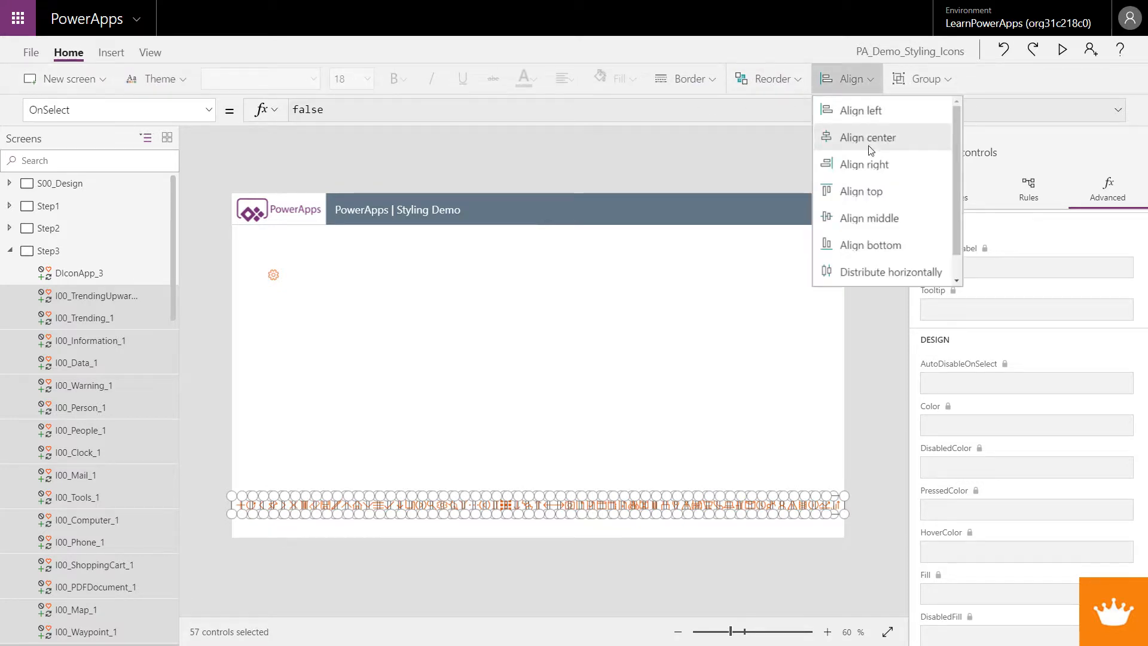
{"action": "left_click", "coordinate": [895, 273]}
{"action": "left_click", "coordinate": [540, 390]}
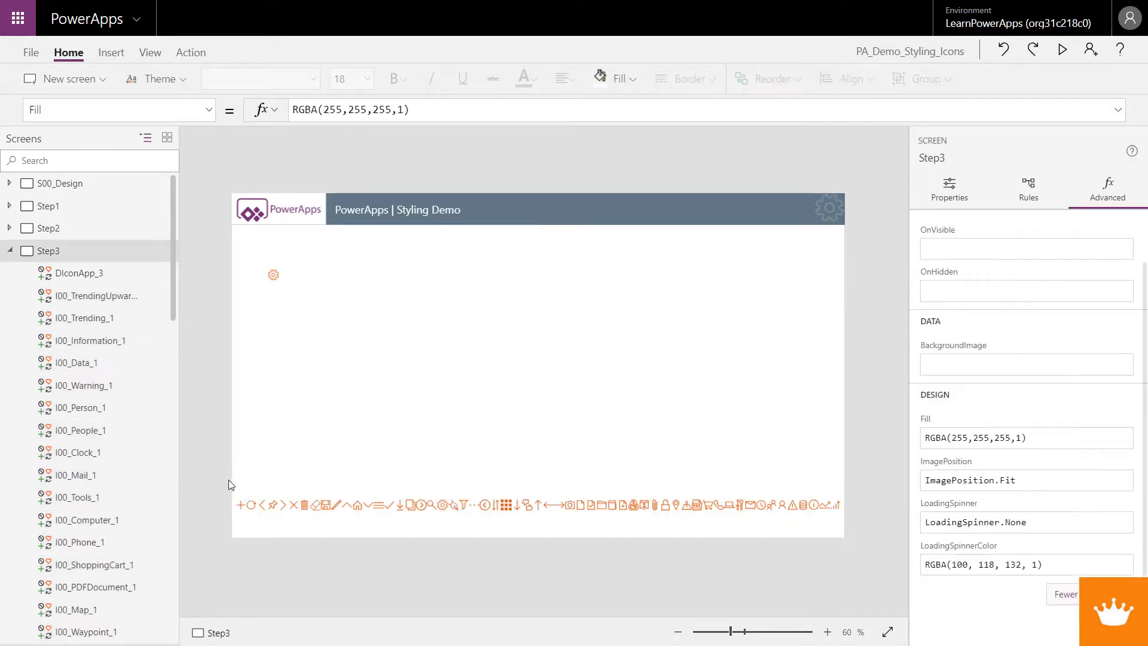
Try several theme colours, ending on dark green, for the DIconApp_3 design icon's color
{"action": "left_click", "coordinate": [273, 275]}
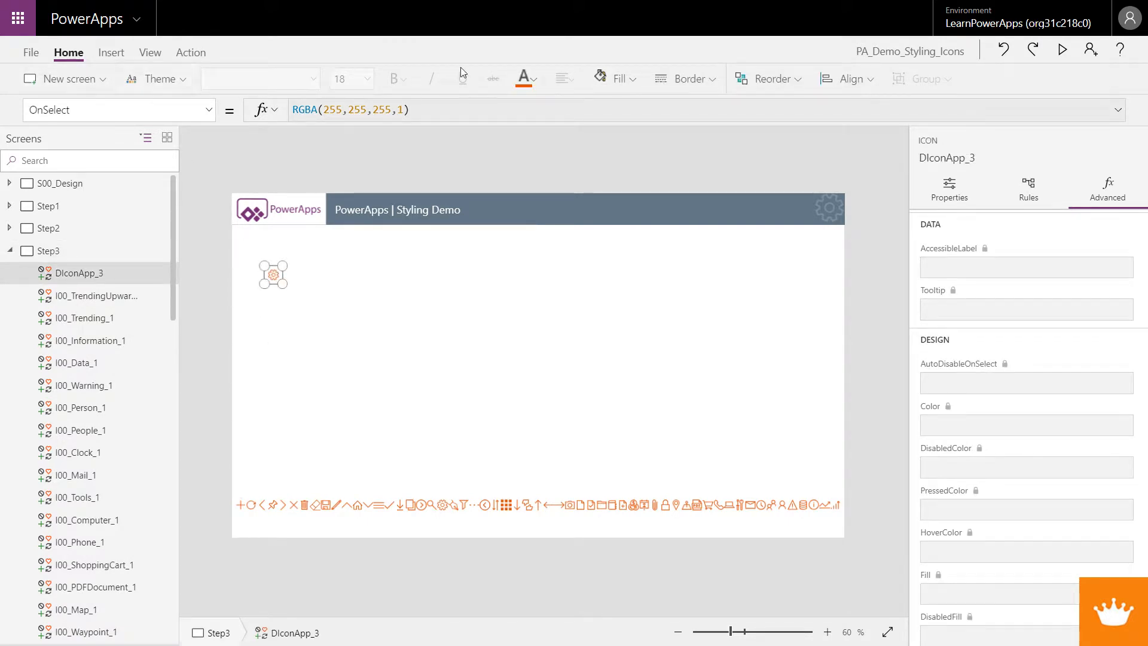
{"action": "left_click", "coordinate": [534, 80]}
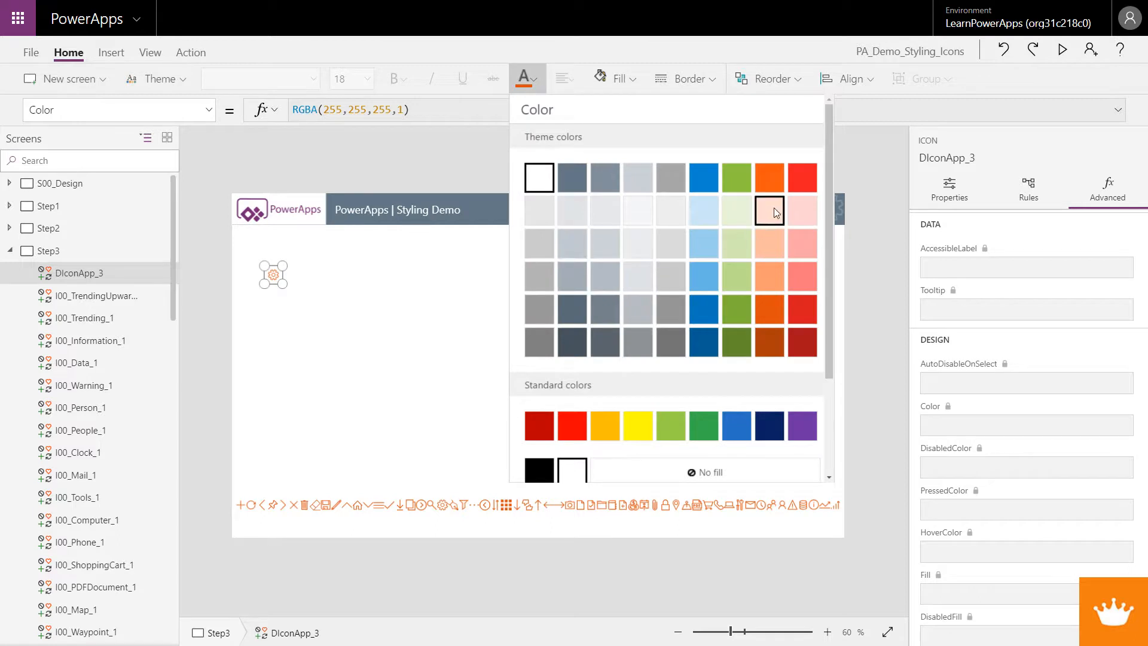
{"action": "left_click", "coordinate": [743, 184]}
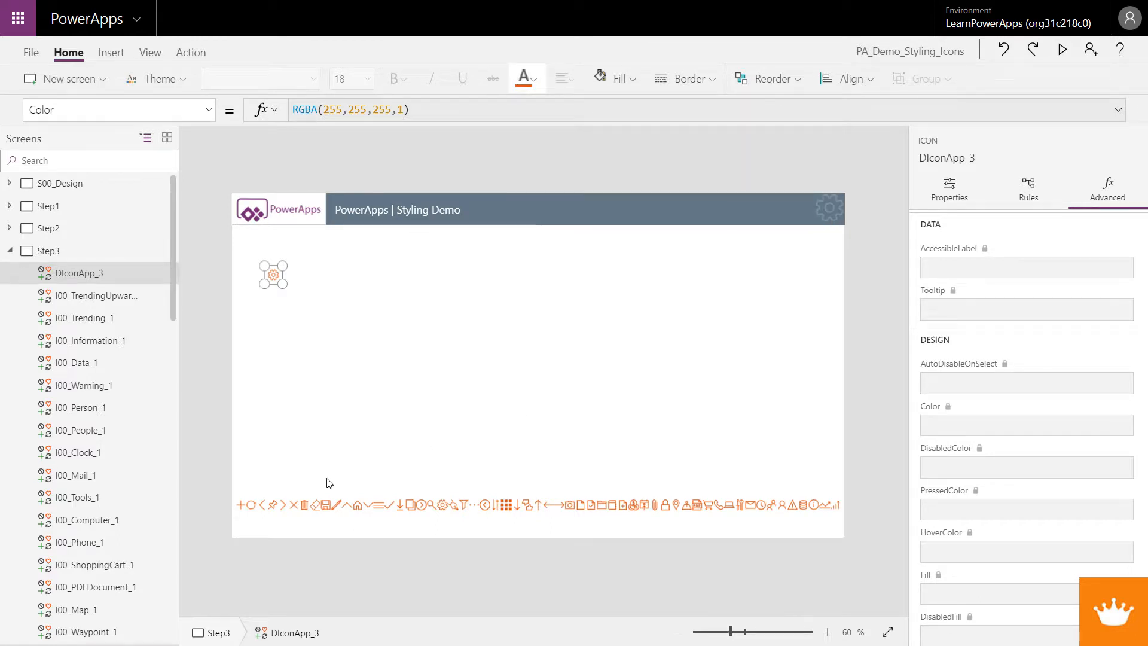
{"action": "left_click", "coordinate": [534, 80]}
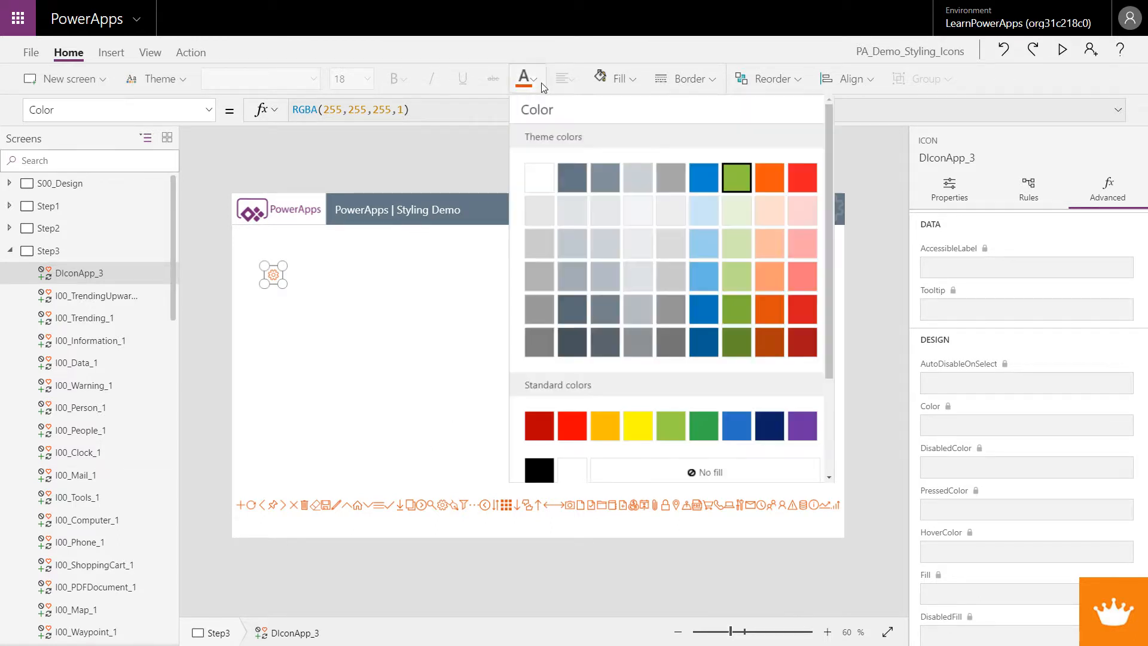
{"action": "left_click", "coordinate": [742, 318]}
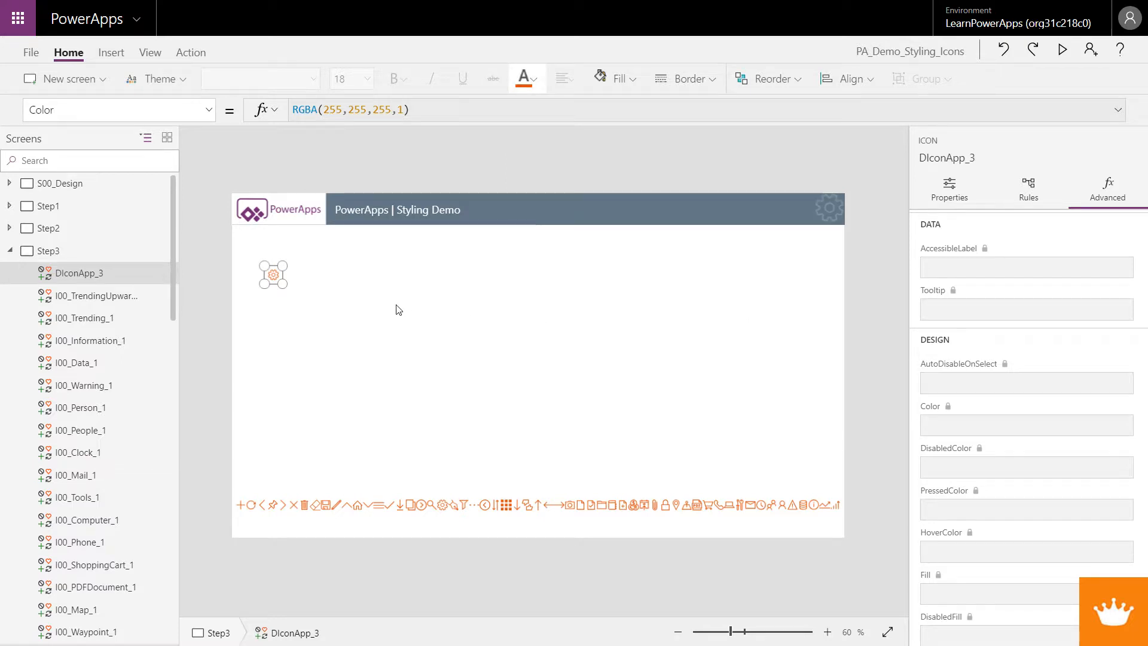
{"action": "left_click", "coordinate": [399, 310]}
{"action": "left_click", "coordinate": [273, 274]}
{"action": "left_click", "coordinate": [525, 78]}
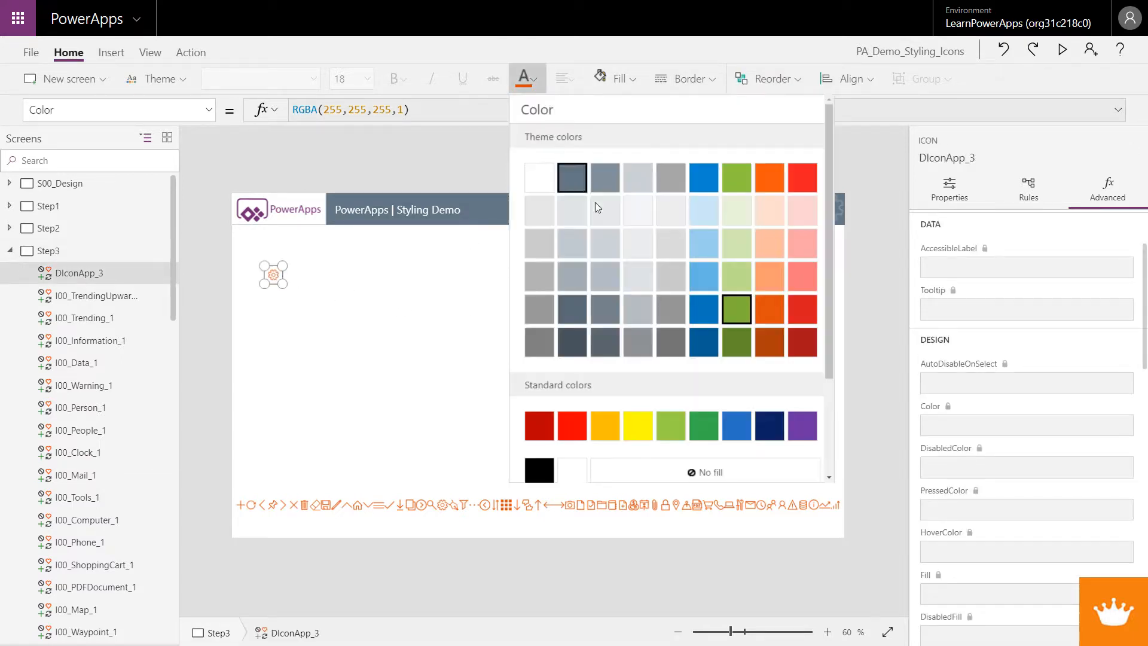
{"action": "left_click", "coordinate": [739, 337]}
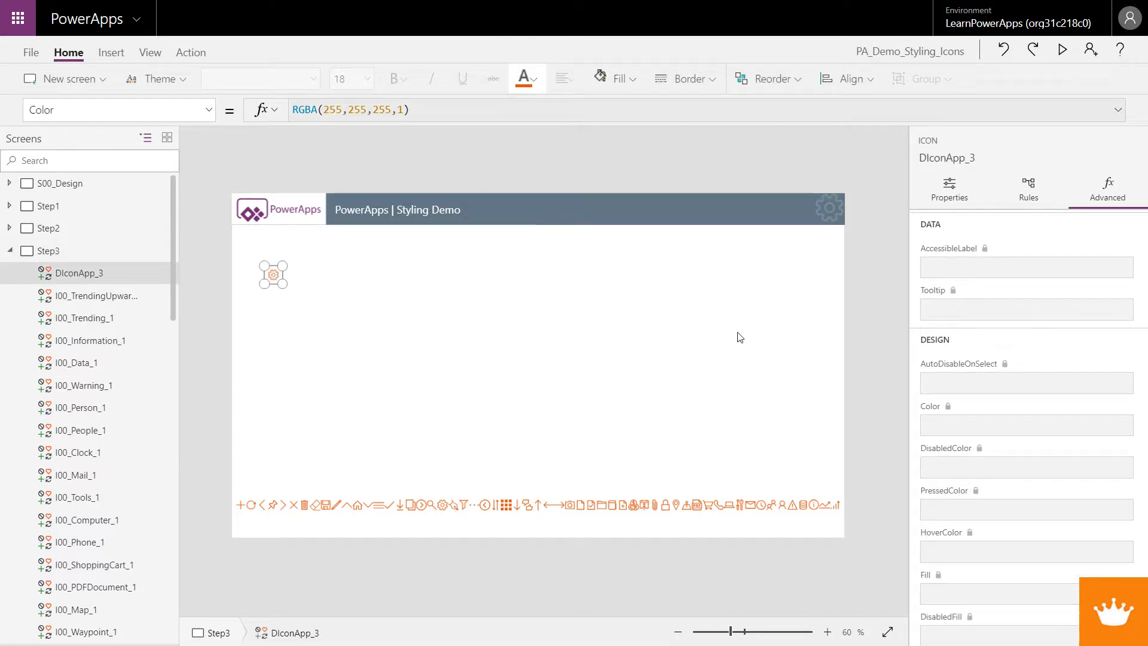
Try setting the design icon's fill to white and then back to no fill
{"action": "scroll", "coordinate": [1103, 248], "scroll_direction": "up", "scroll_amount": 2}
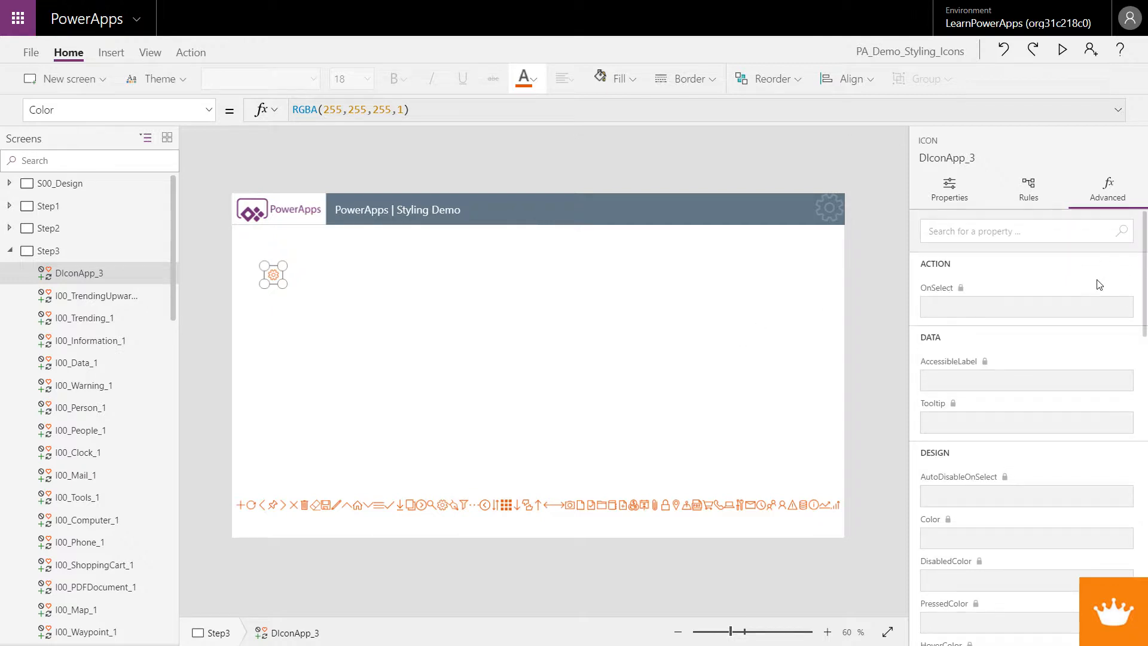
{"action": "left_click", "coordinate": [320, 254]}
{"action": "left_click", "coordinate": [95, 278]}
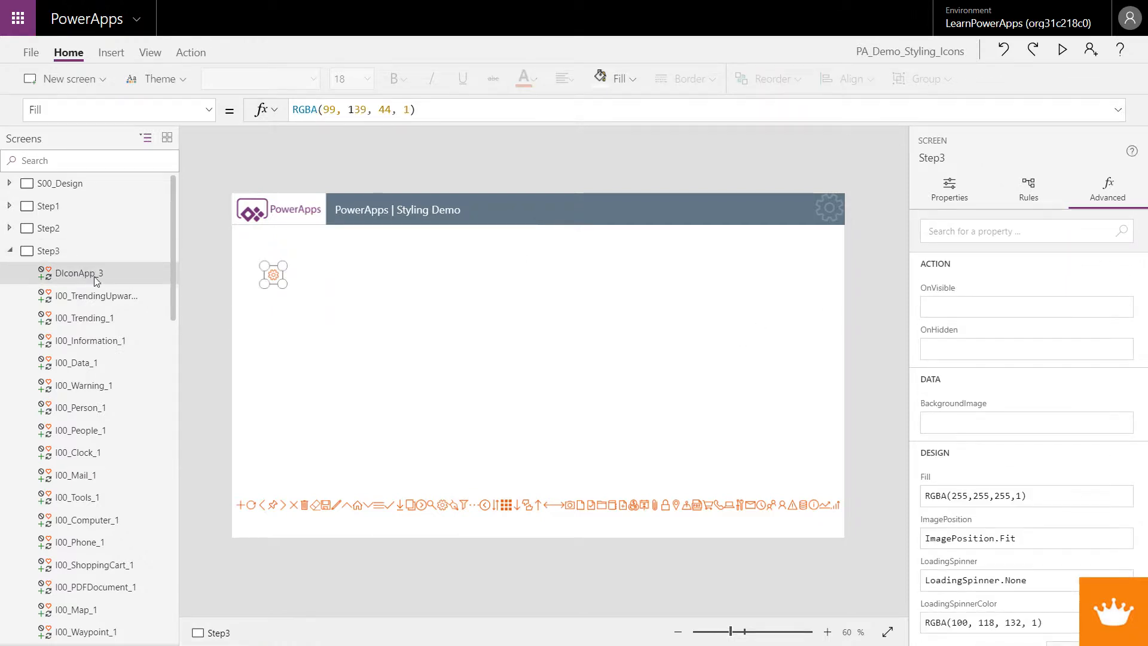
{"action": "left_click", "coordinate": [617, 78]}
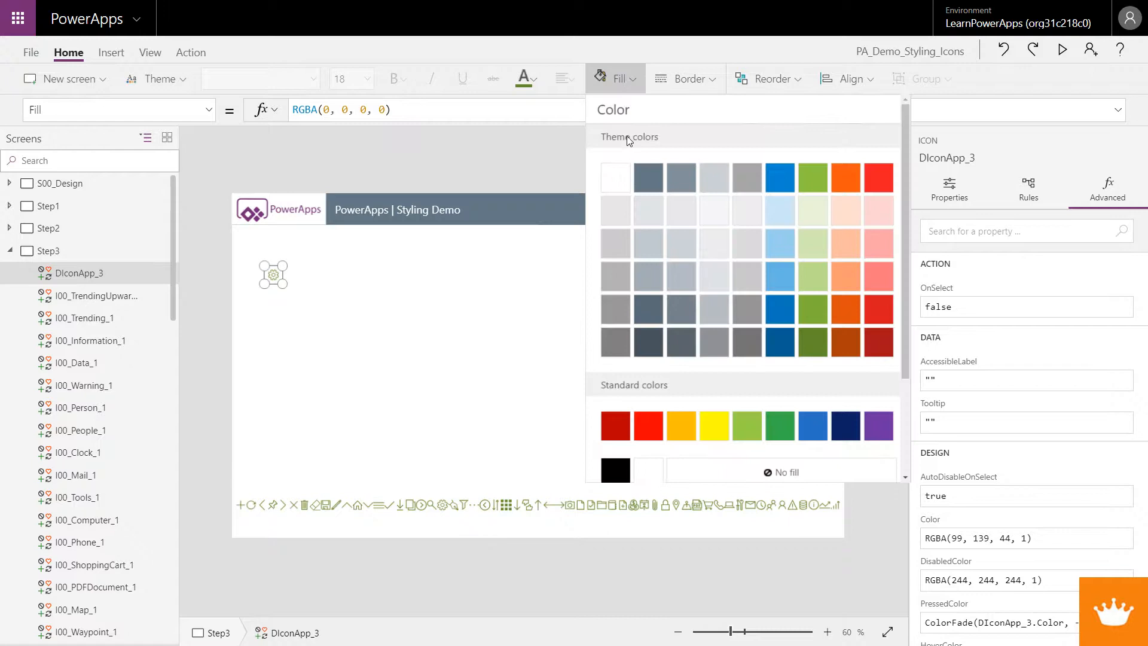
{"action": "left_click", "coordinate": [625, 179]}
{"action": "left_click", "coordinate": [633, 78]}
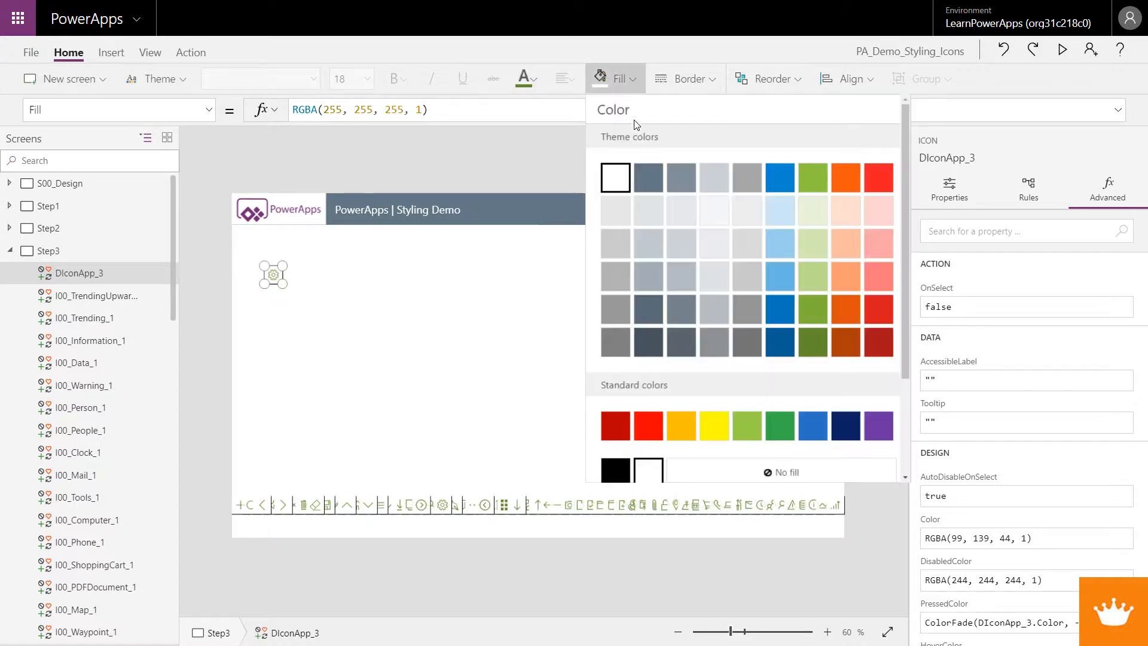
{"action": "left_click", "coordinate": [735, 469]}
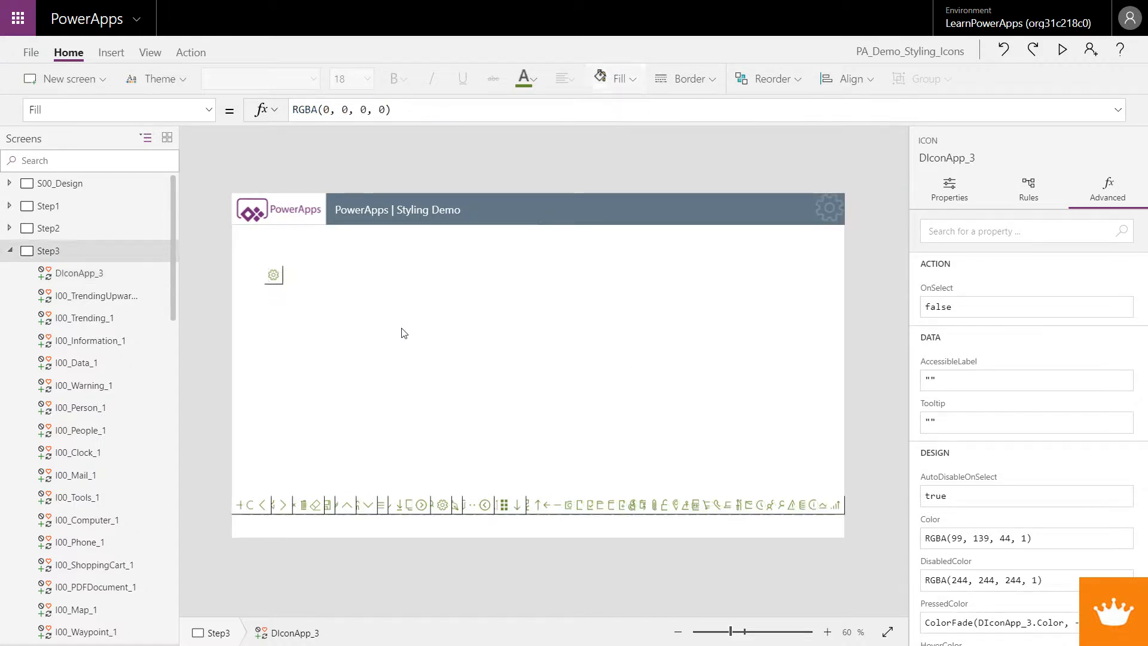
{"action": "left_click", "coordinate": [376, 299]}
Set the DIconApp_3 design icon's color to the orange theme colour
{"action": "left_click", "coordinate": [273, 275]}
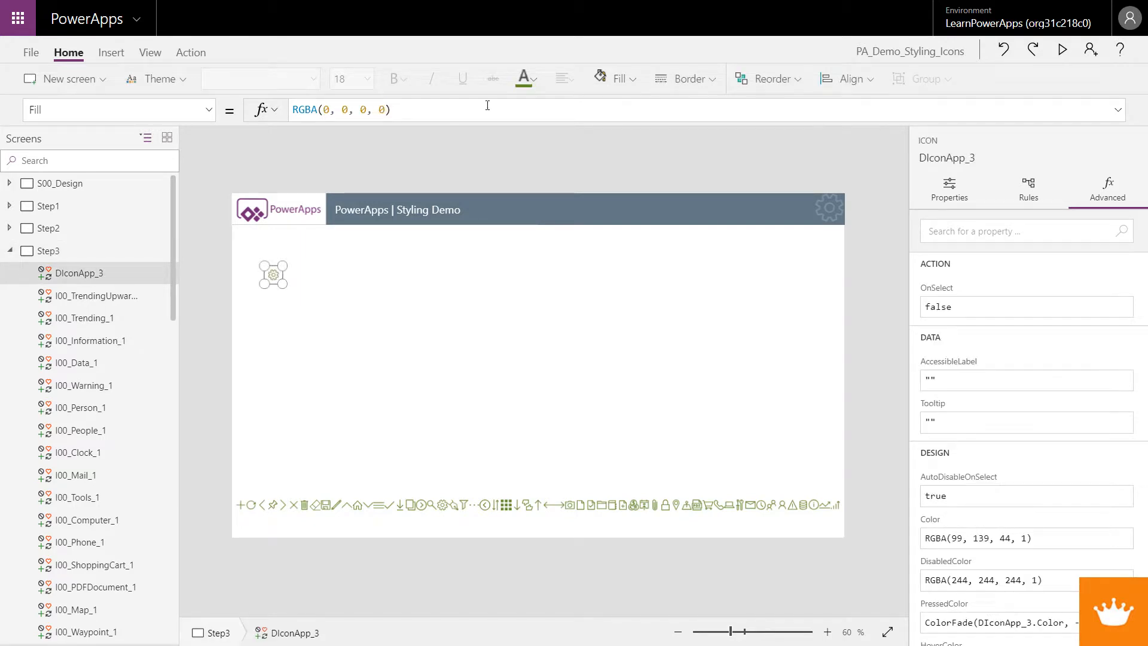
{"action": "left_click", "coordinate": [525, 78]}
{"action": "left_click", "coordinate": [762, 175]}
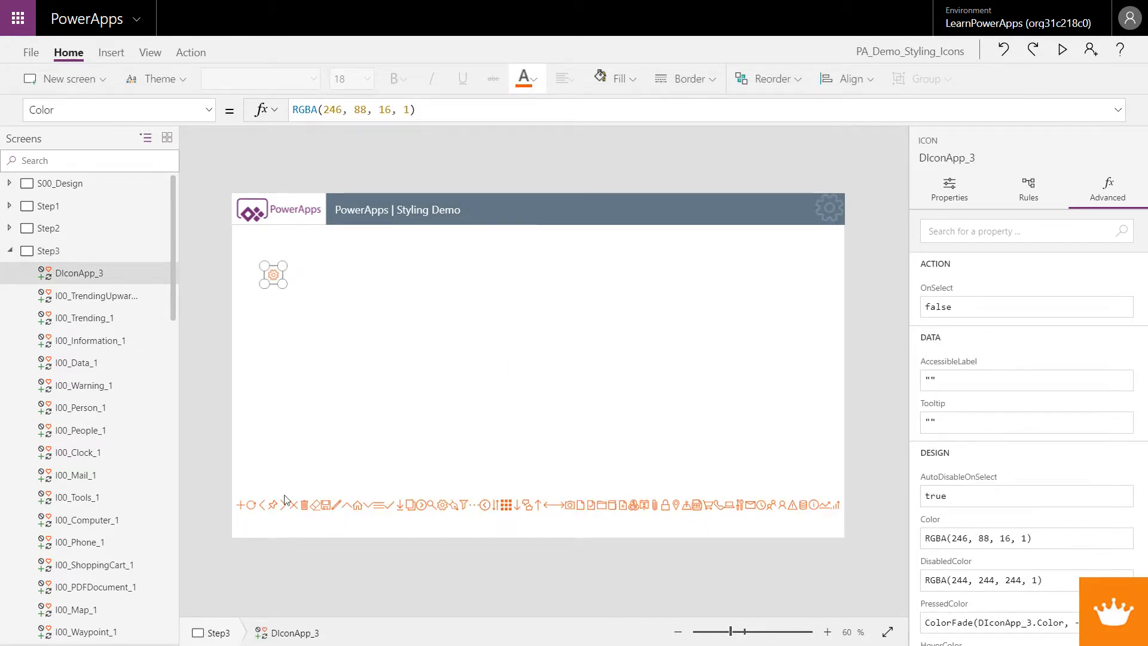
Move the first icons of the bottom row into three rows beneath the design icon
{"action": "left_click_drag", "start_coordinate": [237, 482], "coordinate": [338, 296]}
{"action": "left_click_drag", "start_coordinate": [309, 495], "coordinate": [338, 311]}
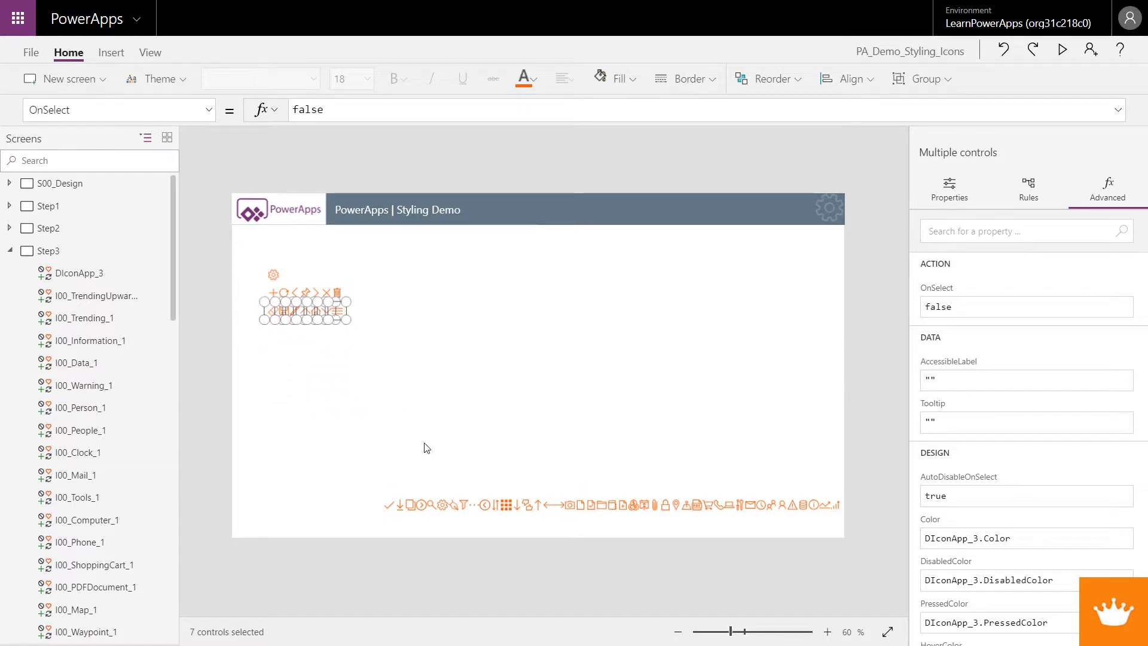
{"action": "left_click_drag", "start_coordinate": [387, 490], "coordinate": [326, 333]}
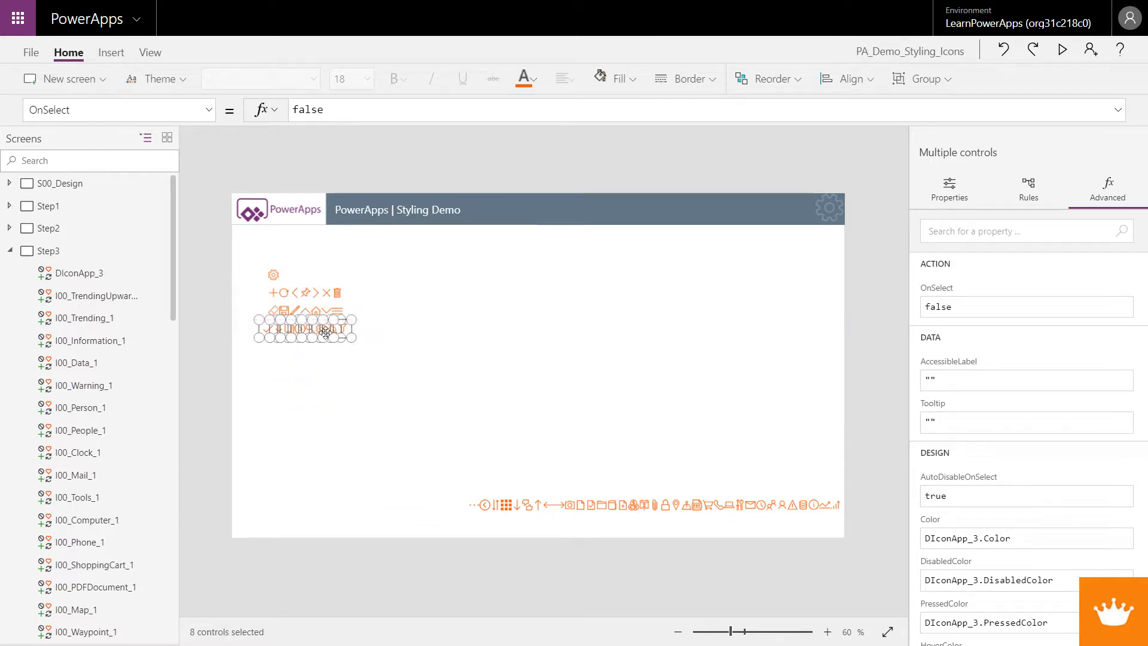
{"action": "left_click", "coordinate": [313, 383]}
Insert a label and stretch it into a tall box covering the design icon and the icon rows
{"action": "left_click", "coordinate": [111, 52]}
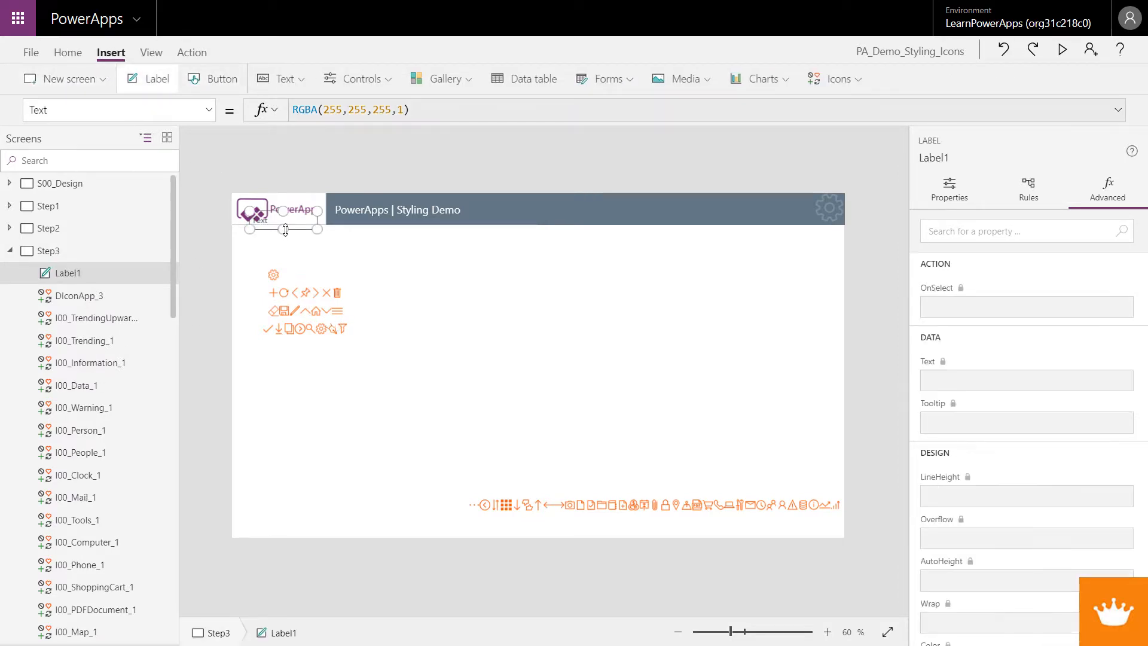
{"action": "left_click_drag", "start_coordinate": [287, 223], "coordinate": [362, 511]}
{"action": "left_click_drag", "start_coordinate": [266, 389], "coordinate": [259, 391]}
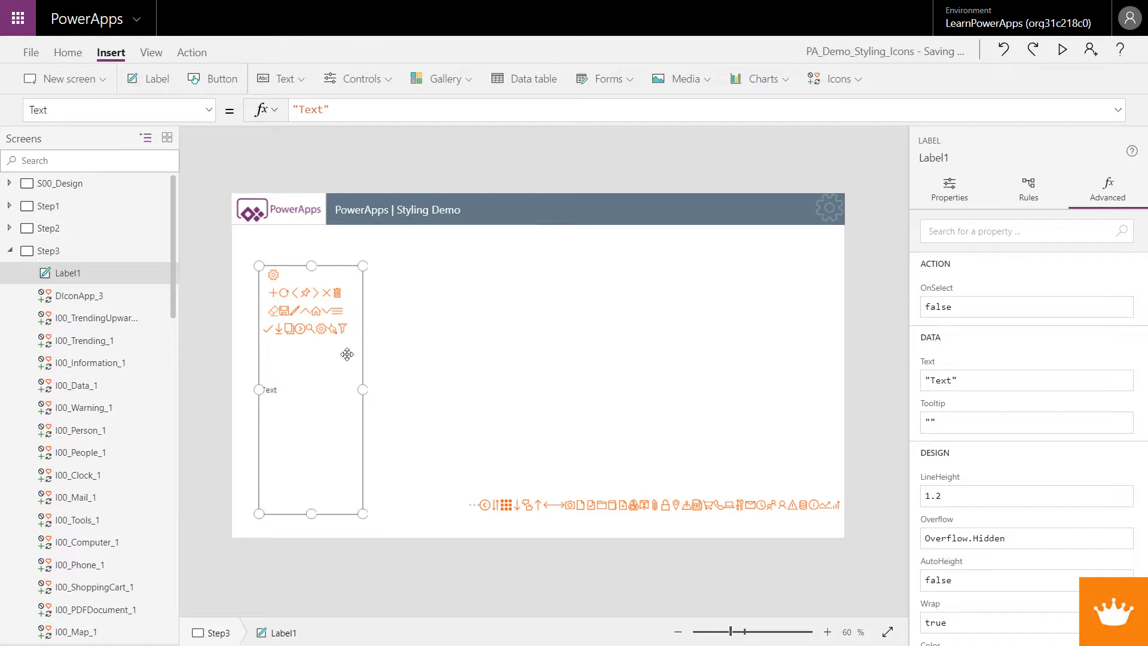
Set the label's vertical alignment to Top and center its text horizontally
{"action": "left_click", "coordinate": [944, 202]}
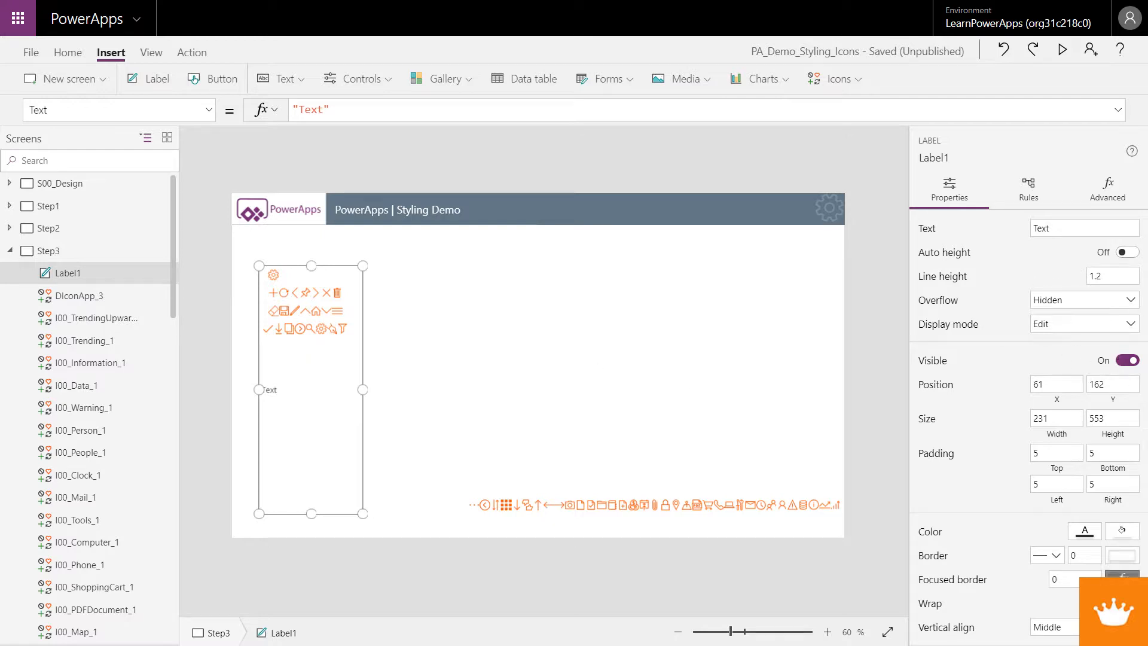
{"action": "scroll", "coordinate": [1121, 359], "scroll_direction": "down", "scroll_amount": 2}
{"action": "left_click", "coordinate": [1070, 522]}
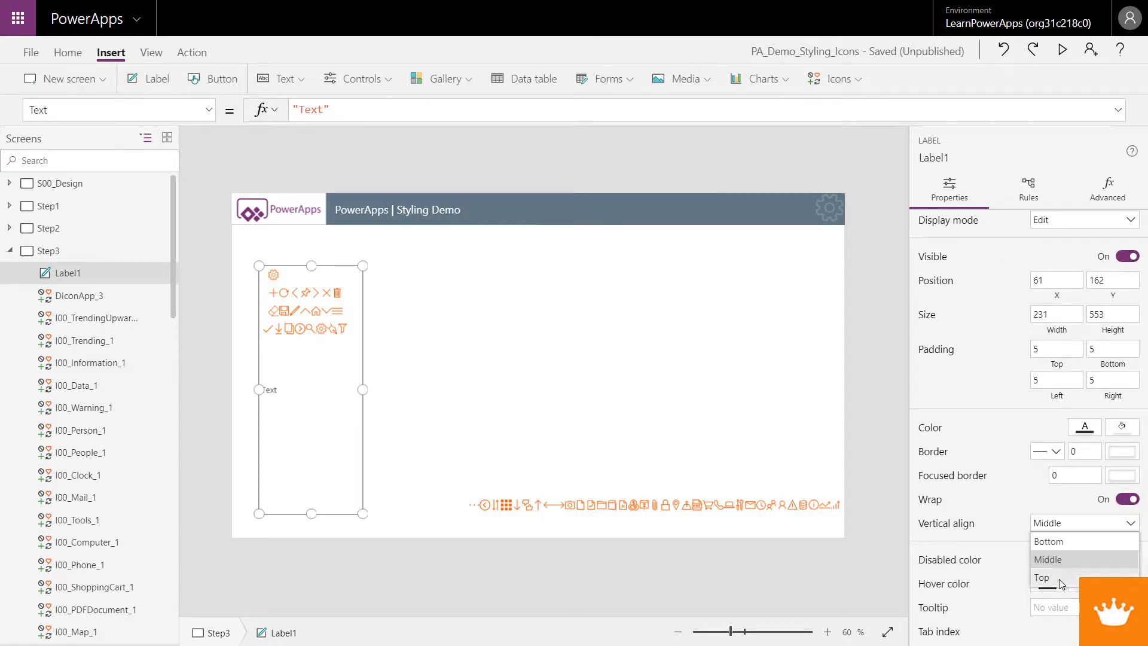
{"action": "left_click", "coordinate": [1059, 579]}
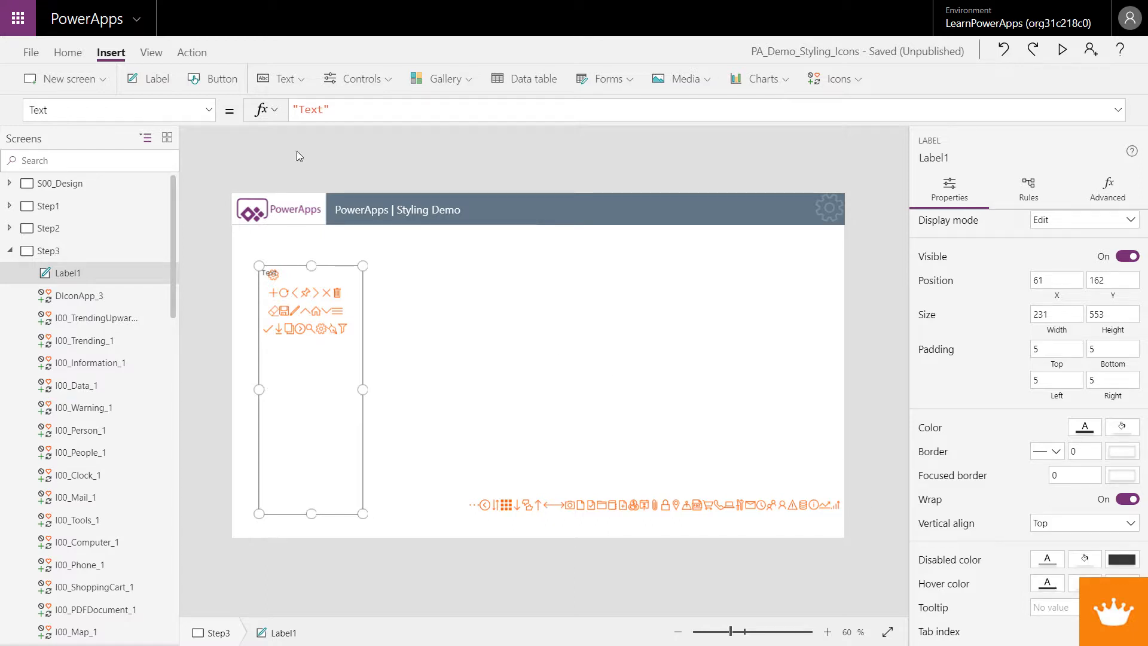
{"action": "left_click", "coordinate": [68, 52]}
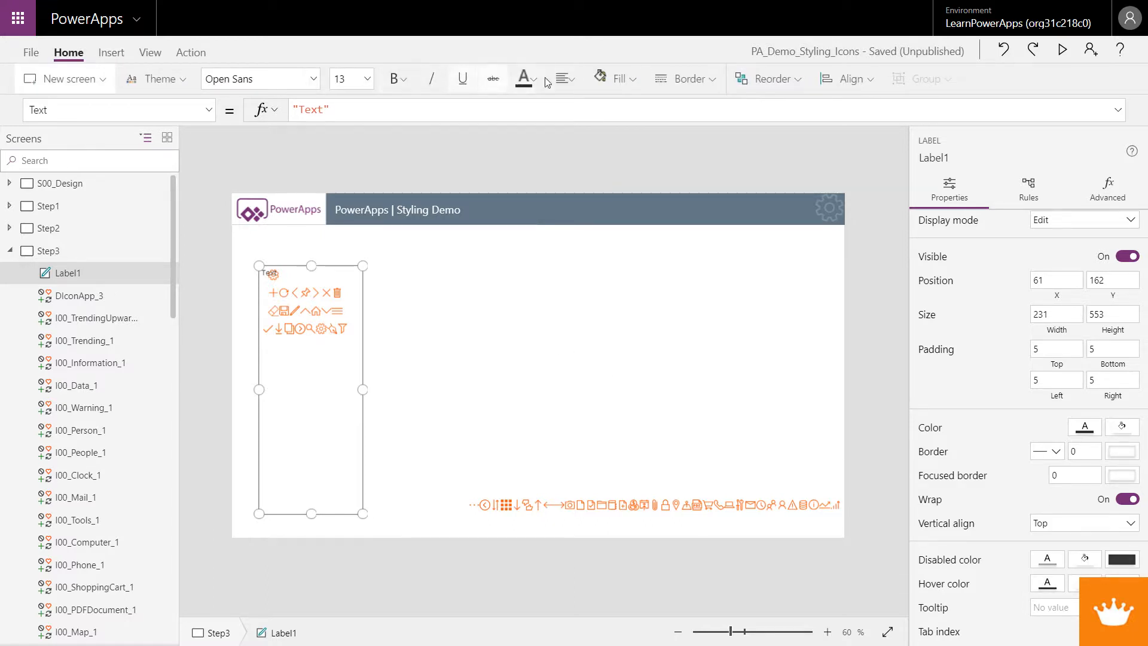
{"action": "left_click", "coordinate": [573, 82]}
{"action": "key", "text": "Down"}
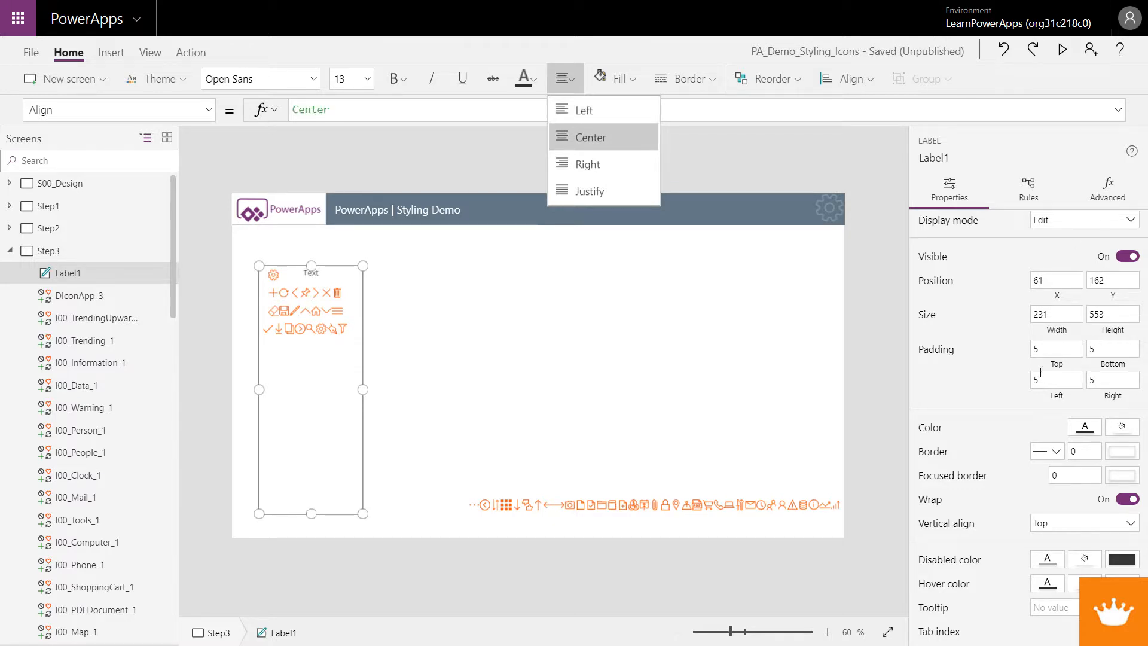
Set the label's text to DAppIcon
{"action": "scroll", "coordinate": [1040, 372], "scroll_direction": "up", "scroll_amount": 2}
{"action": "left_click", "coordinate": [1076, 228]}
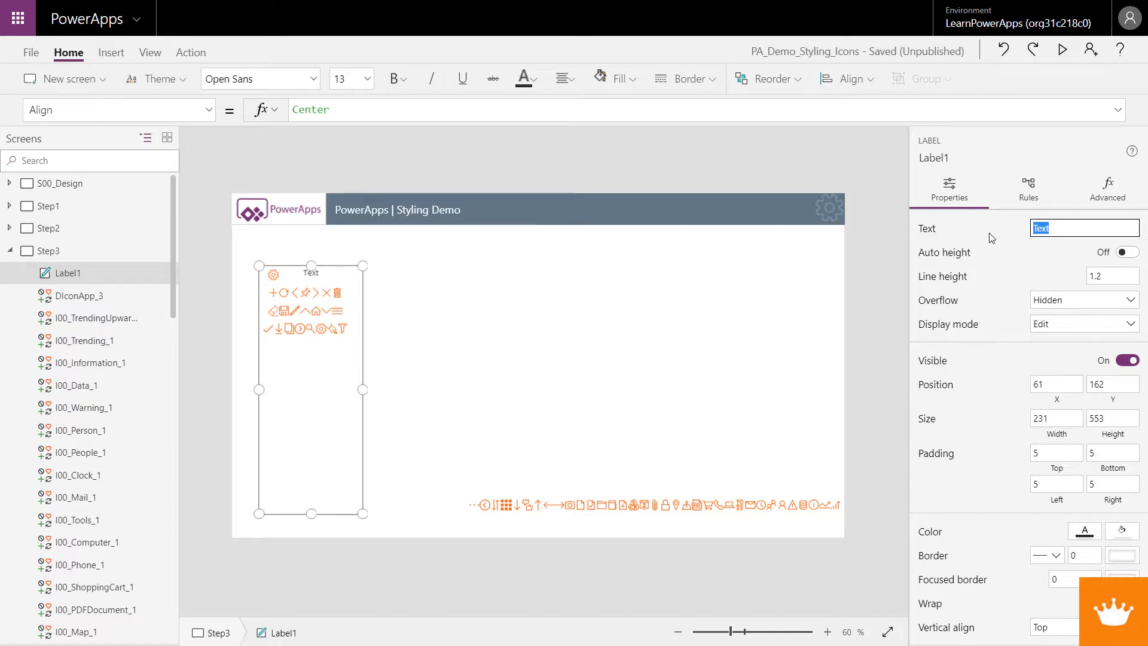
{"action": "type", "text": "DAppIcon"}
{"action": "left_click", "coordinate": [435, 382]}
{"action": "left_click", "coordinate": [342, 389]}
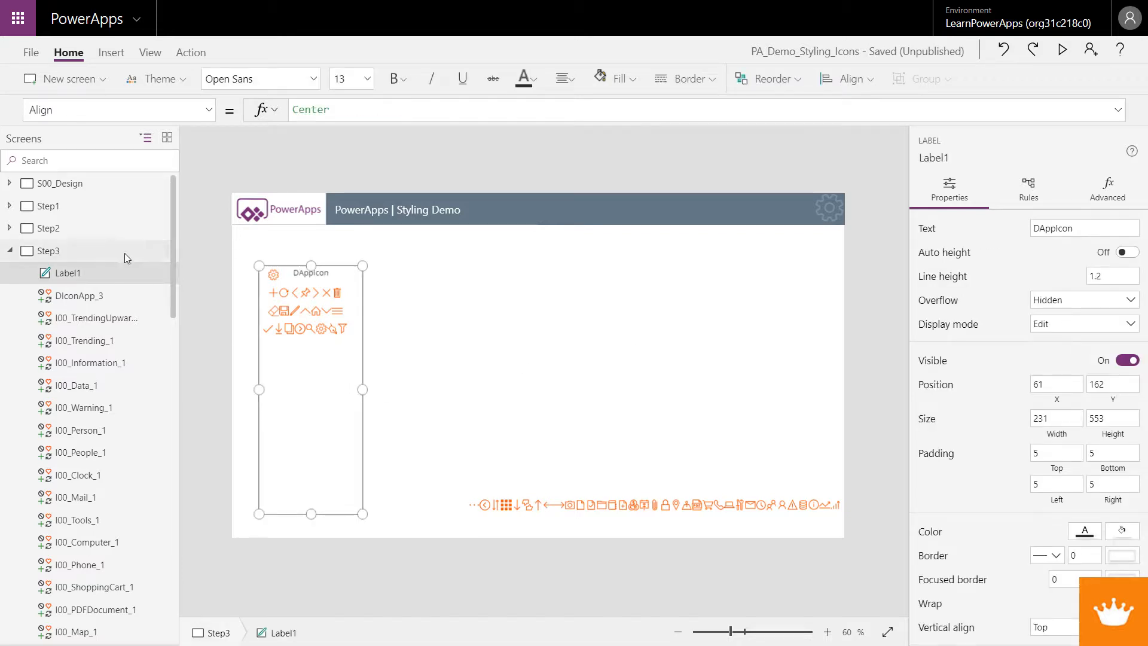
Rename the tall label to DAppIconFrame
{"action": "left_click", "coordinate": [156, 272]}
{"action": "left_click", "coordinate": [167, 343]}
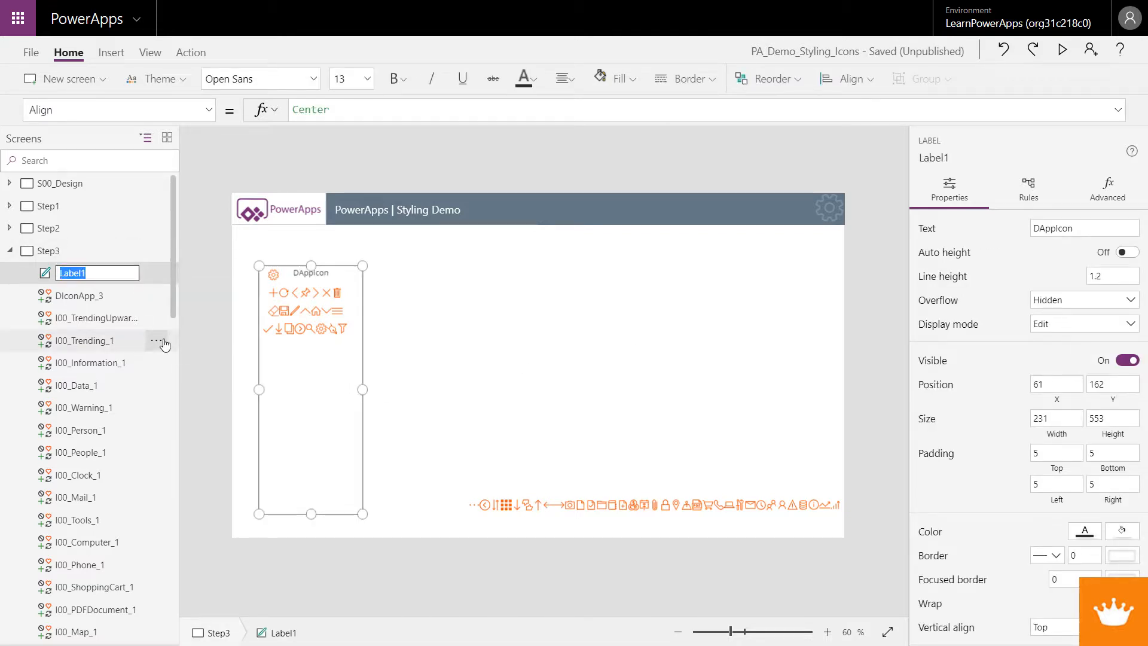
{"action": "type", "text": "DAppIconFrame"}
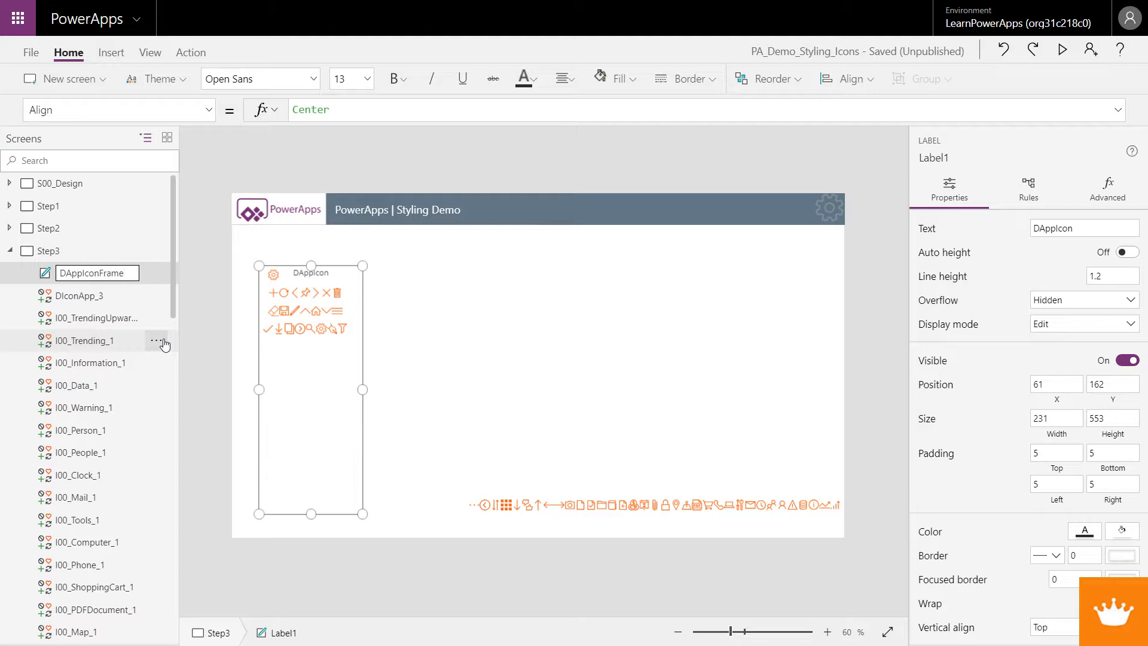
{"action": "key", "text": "Return"}
Select the frame label together with the design icon and icon rows and group them
{"action": "left_click", "coordinate": [477, 338]}
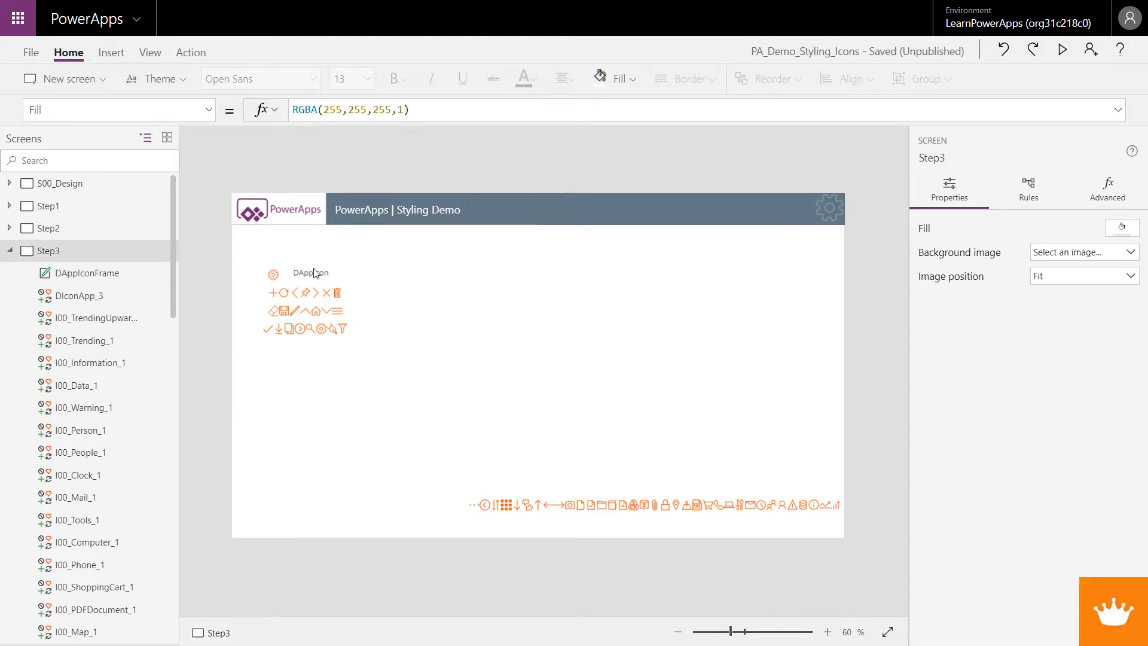
{"action": "left_click", "coordinate": [315, 272]}
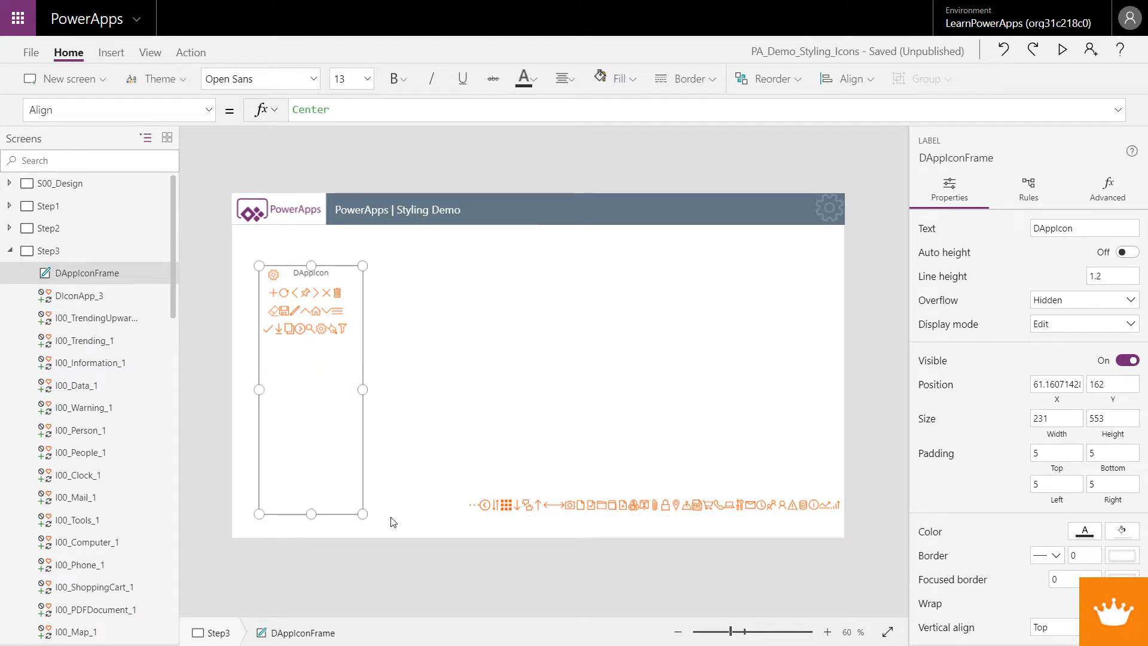
{"action": "left_click_drag", "start_coordinate": [393, 522], "coordinate": [234, 254]}
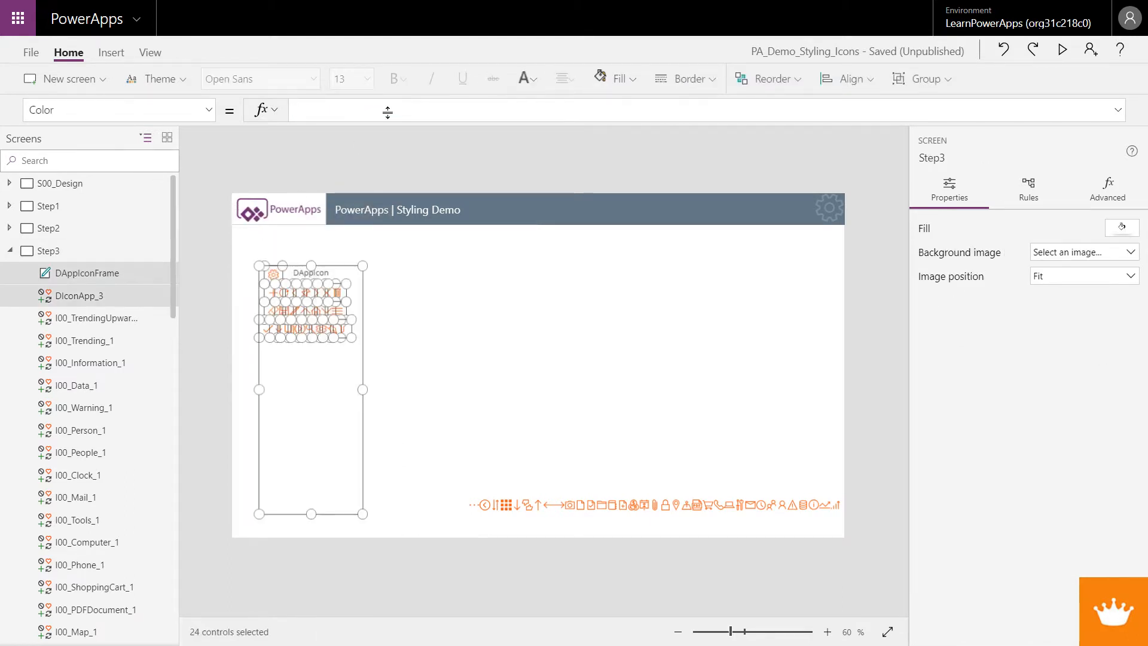
{"action": "left_click", "coordinate": [924, 79]}
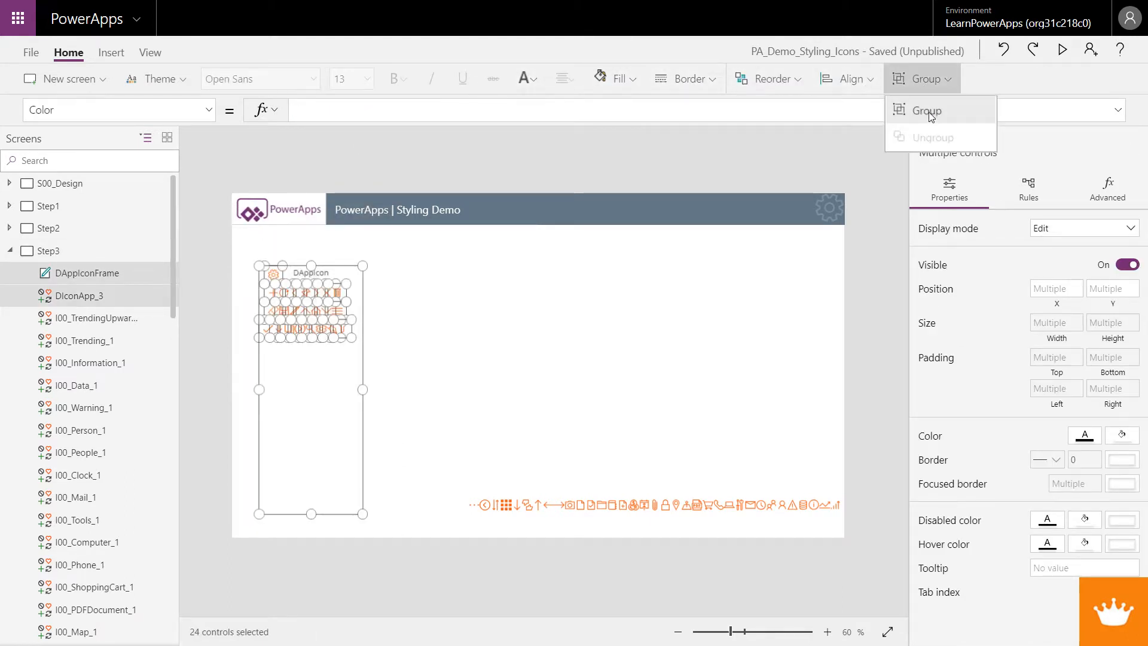
{"action": "left_click", "coordinate": [928, 113]}
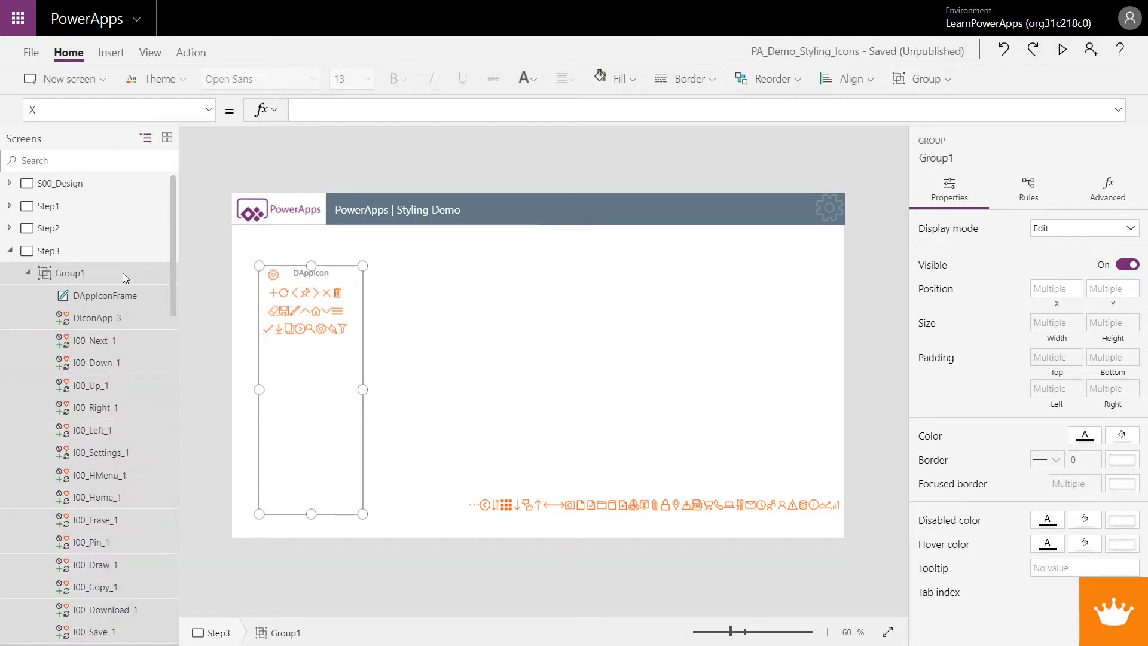
Rename the new group to DAppIconGrp
{"action": "right_click", "coordinate": [123, 273]}
{"action": "left_click", "coordinate": [156, 358]}
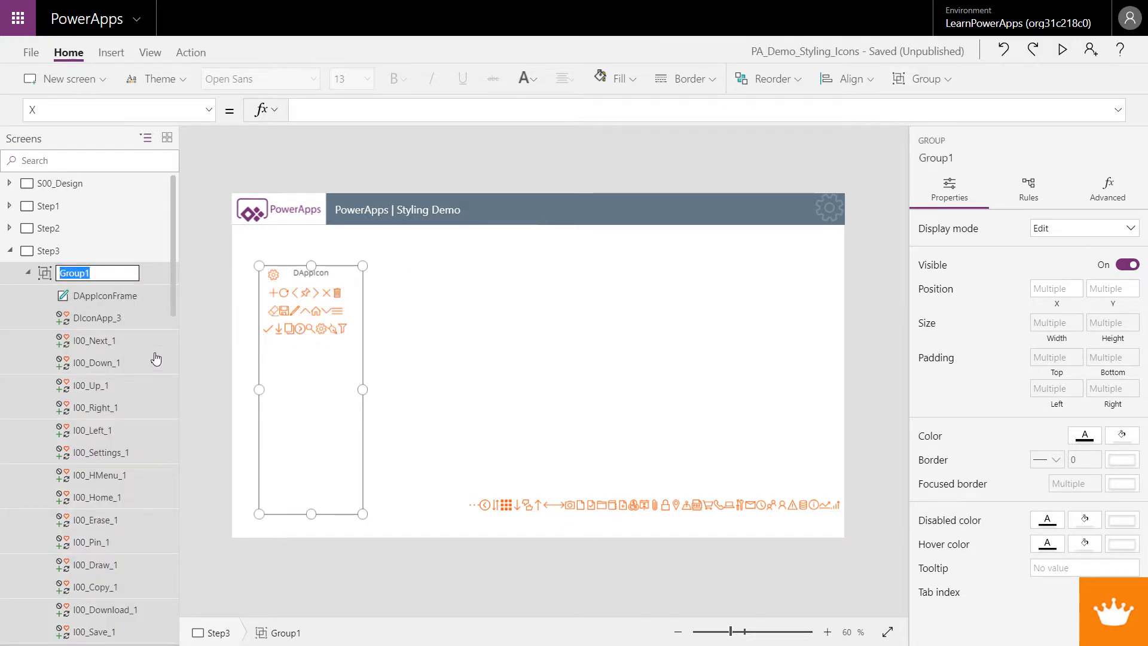
{"action": "type", "text": "DAppIcon"}
{"action": "key", "text": "Return"}
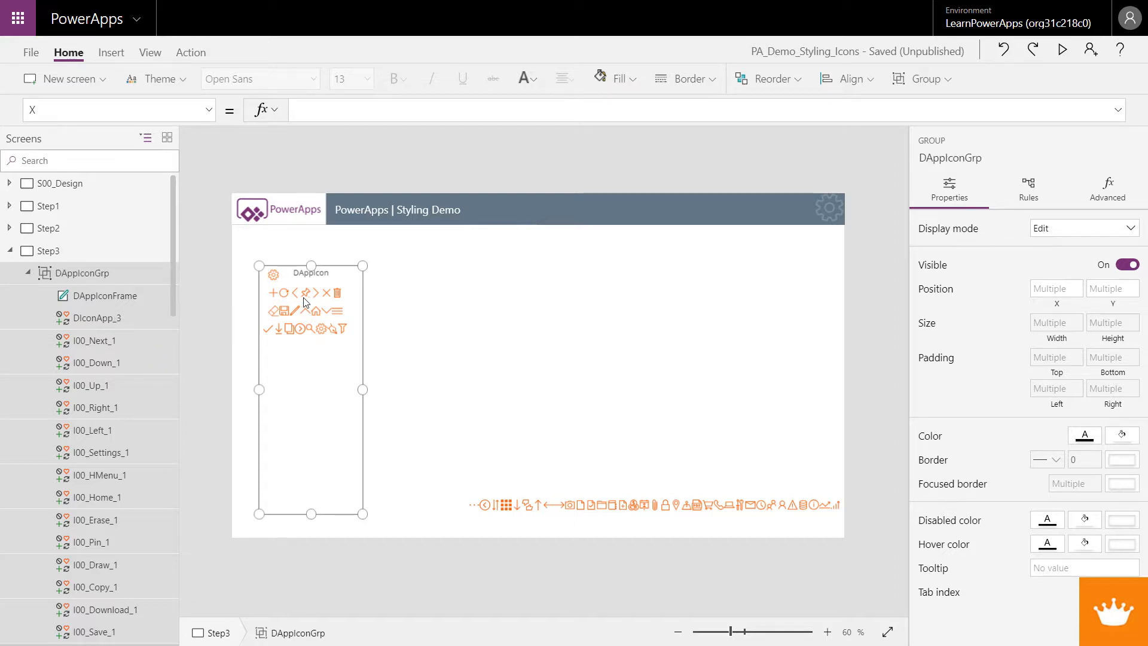
Fill the DAppIconFrame label with grey and send it to the back
{"action": "left_click", "coordinate": [342, 389]}
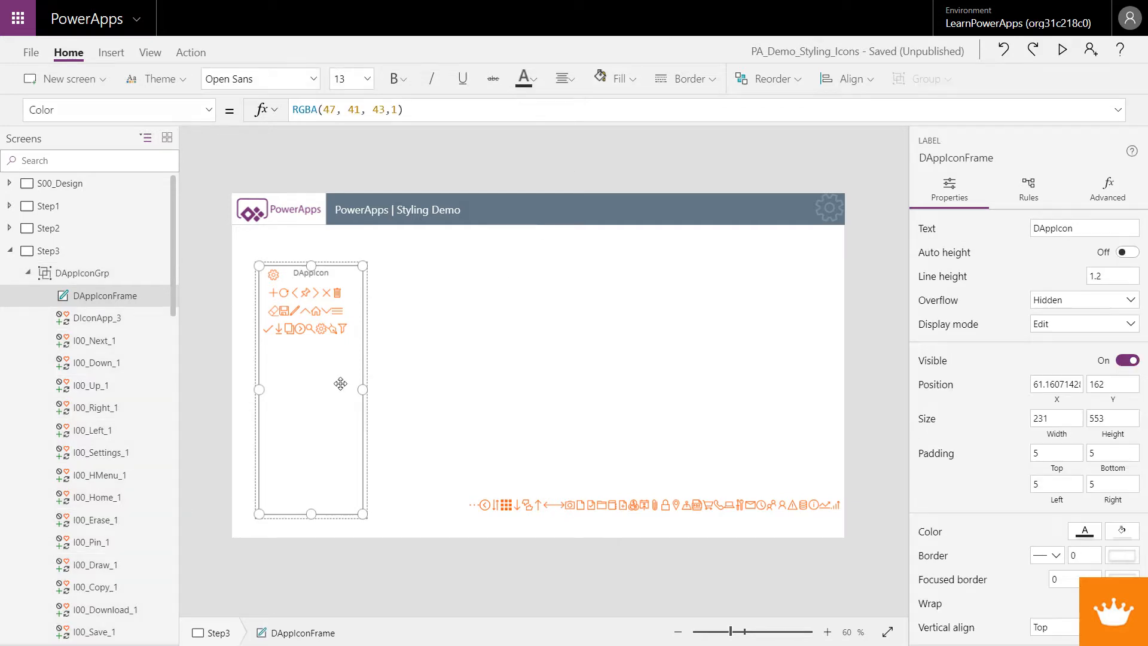
{"action": "left_click", "coordinate": [617, 79]}
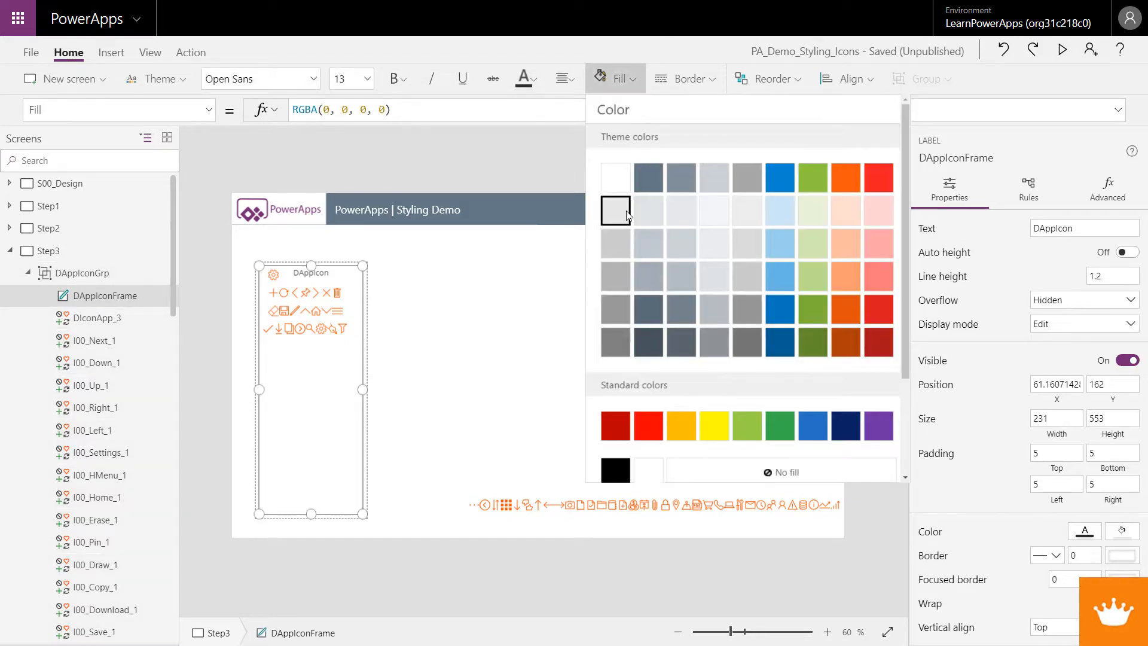
{"action": "left_click", "coordinate": [618, 271]}
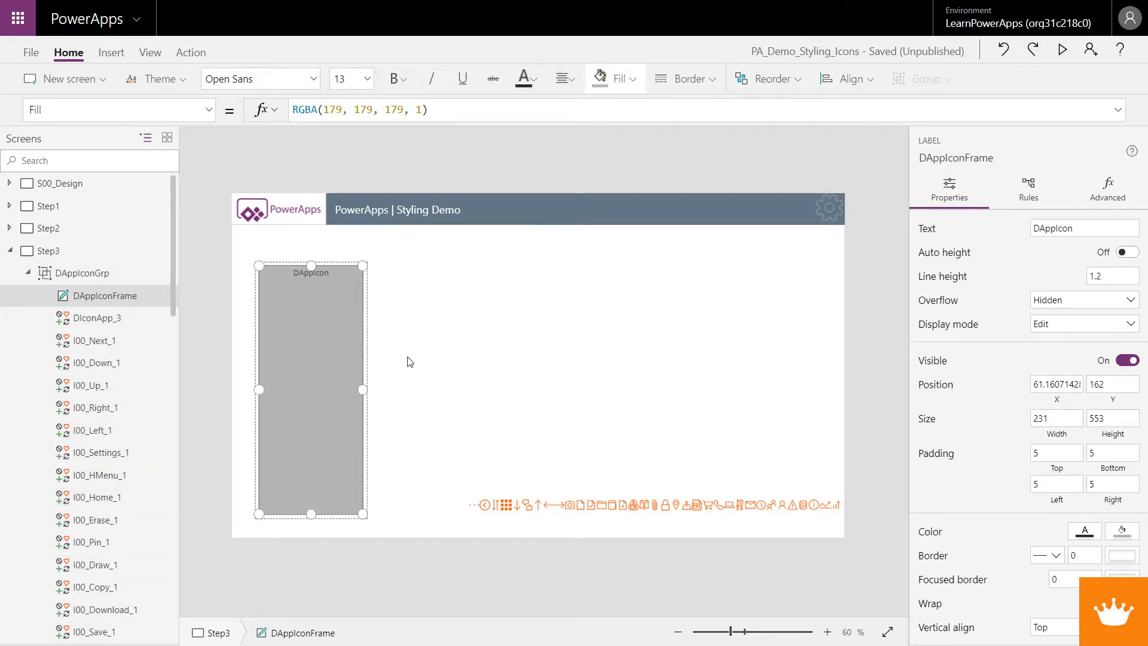
{"action": "left_click", "coordinate": [771, 79]}
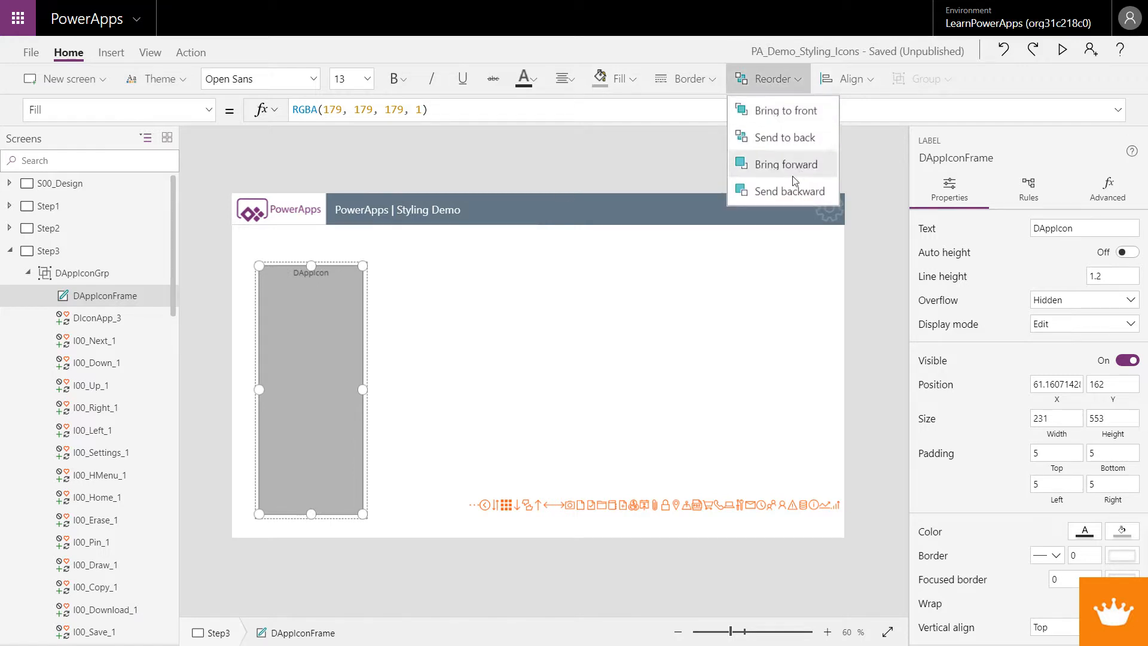
{"action": "left_click", "coordinate": [787, 137]}
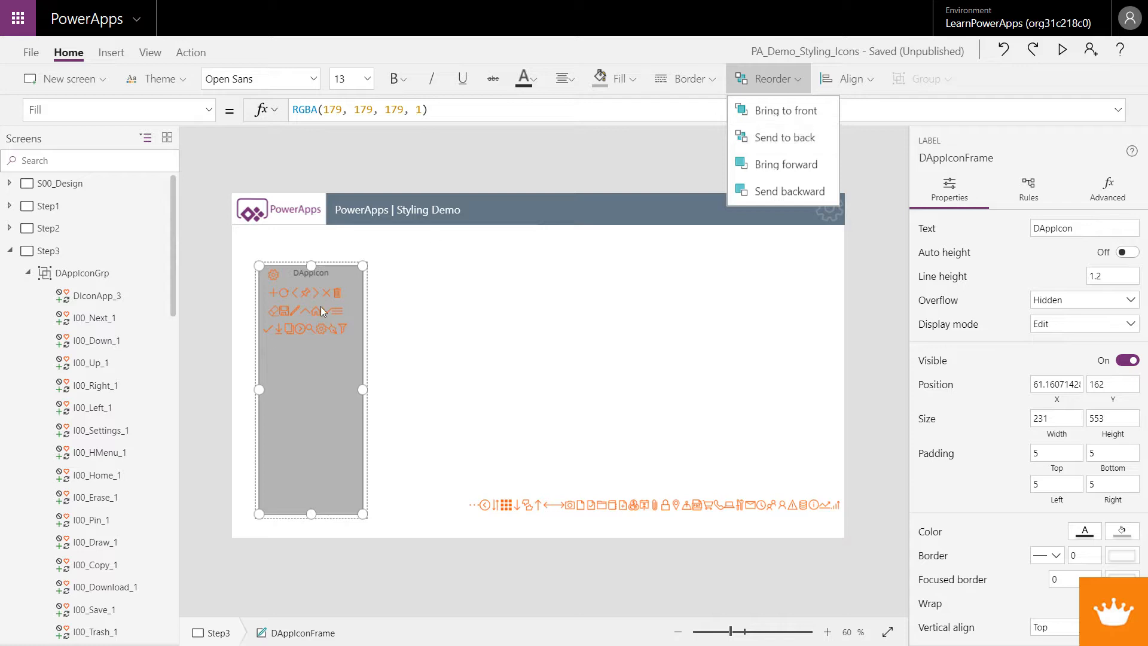
Set the DIconApp_3 design icon's color to white
{"action": "left_click", "coordinate": [300, 311]}
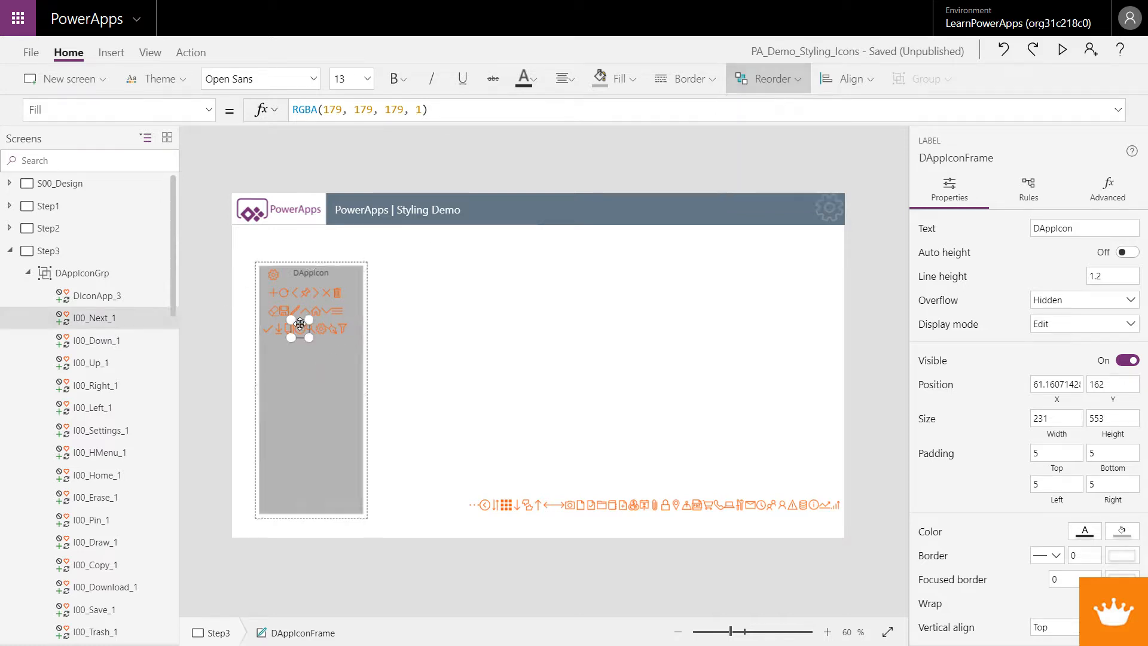
{"action": "left_click", "coordinate": [271, 274]}
{"action": "left_click", "coordinate": [525, 80]}
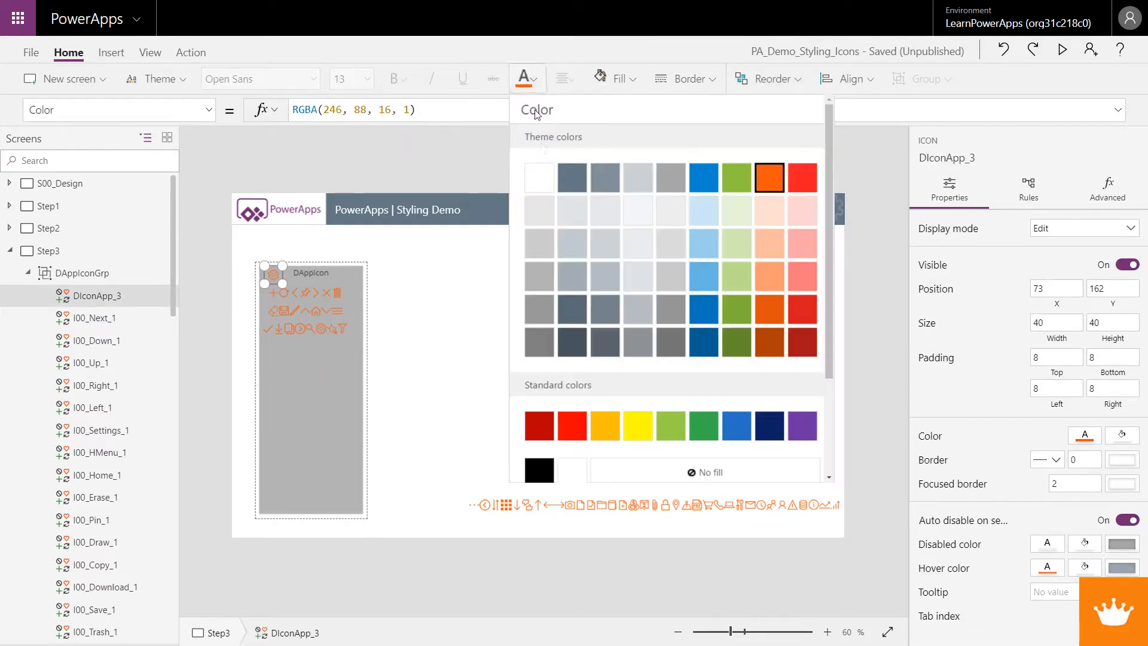
{"action": "left_click", "coordinate": [540, 178]}
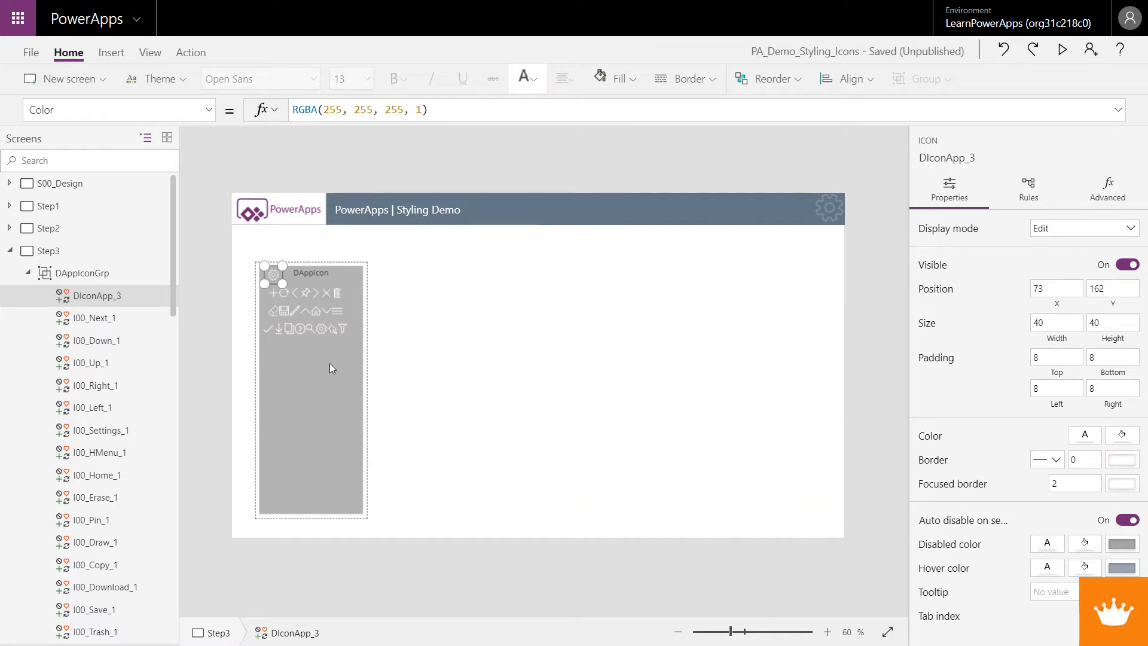
Switch to the Step4 screen, select the header icon group and paste a copy of it
{"action": "left_click", "coordinate": [9, 250]}
{"action": "left_click", "coordinate": [34, 276]}
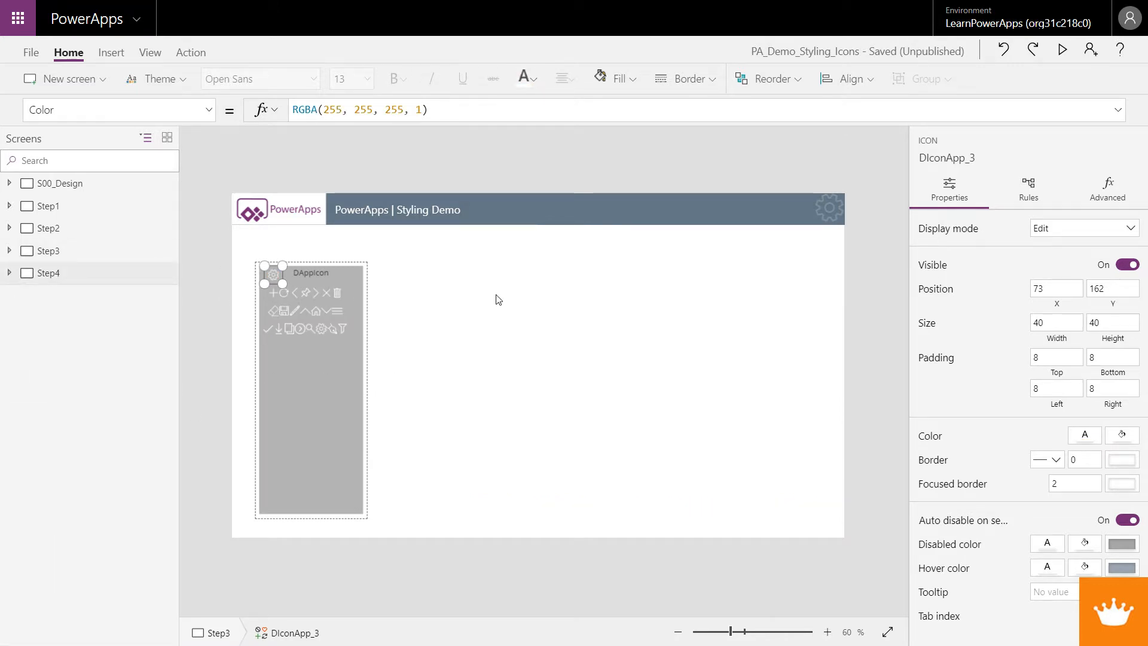
{"action": "left_click", "coordinate": [292, 465]}
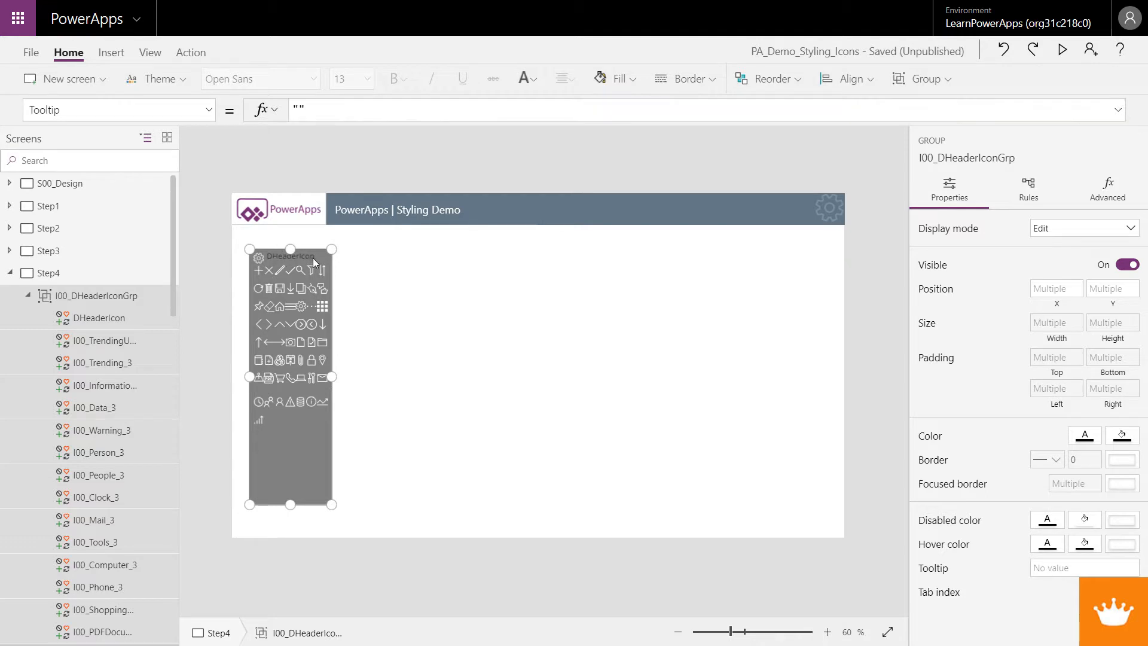
{"action": "left_click", "coordinate": [260, 263]}
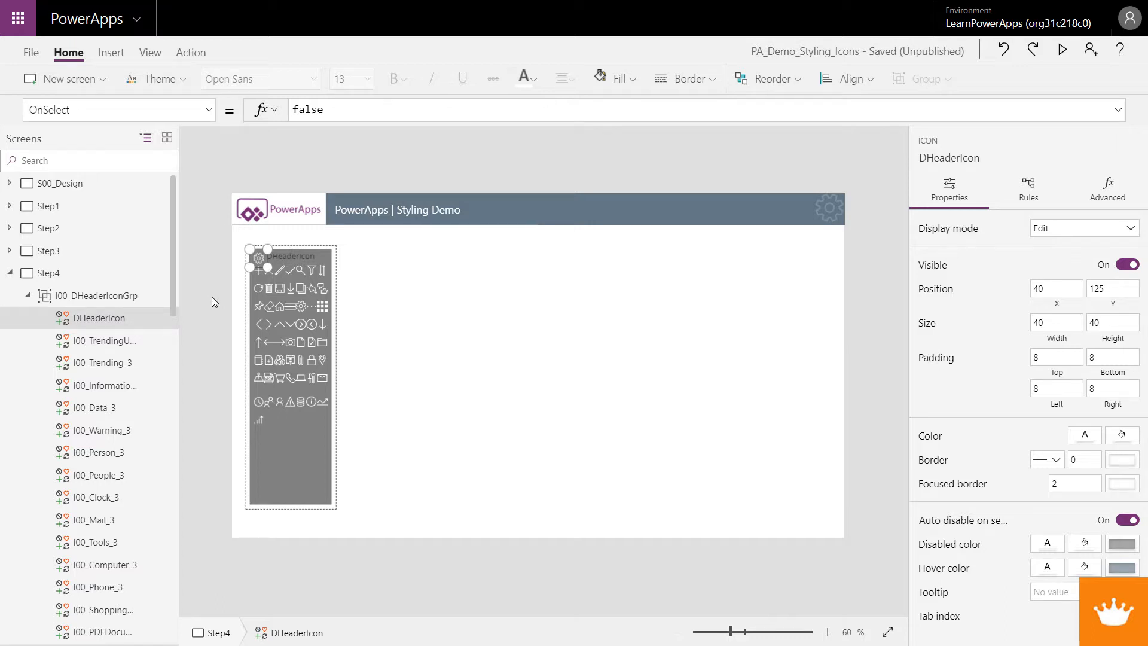
{"action": "left_click", "coordinate": [321, 447]}
{"action": "left_click", "coordinate": [337, 442]}
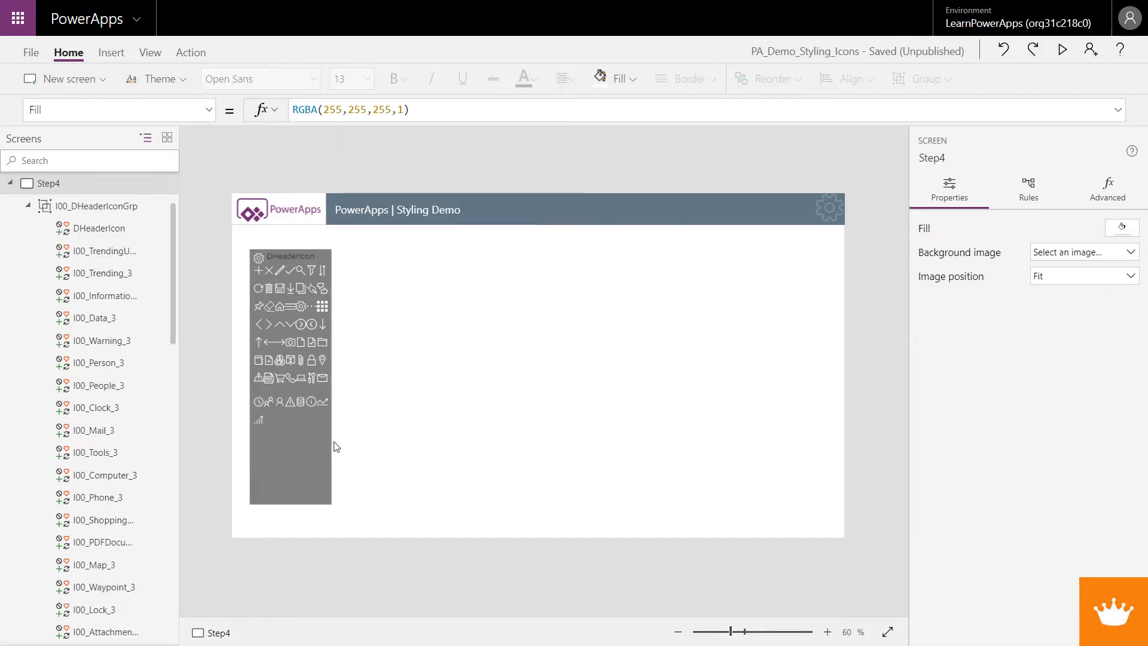
{"action": "left_click", "coordinate": [327, 440]}
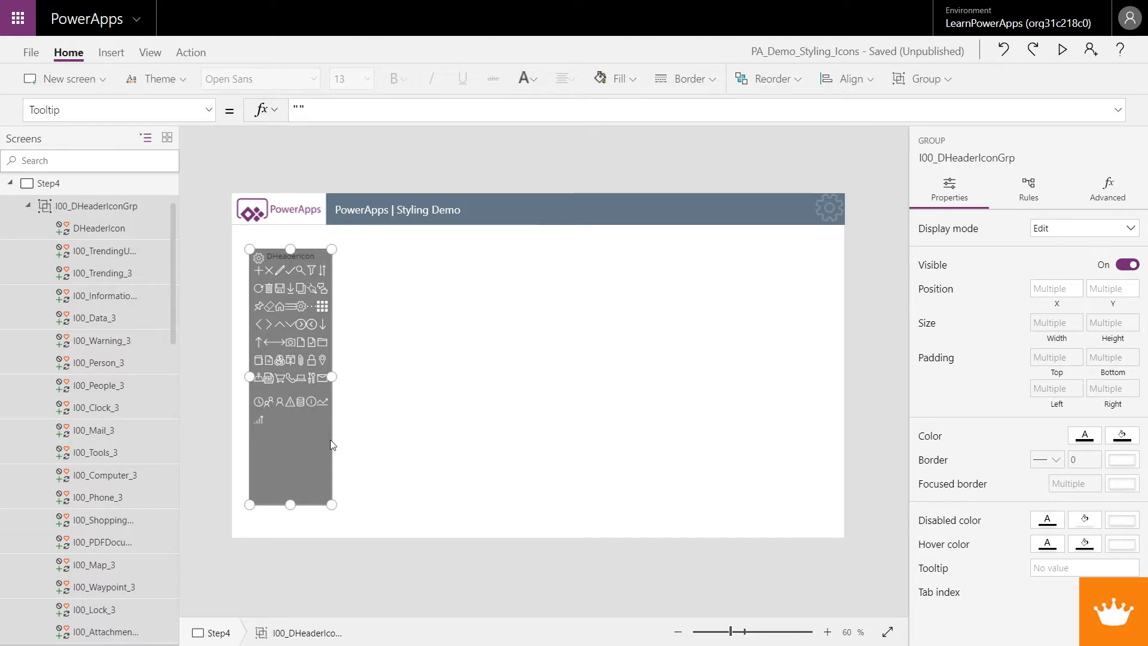
{"action": "key", "text": "ctrl+v"}
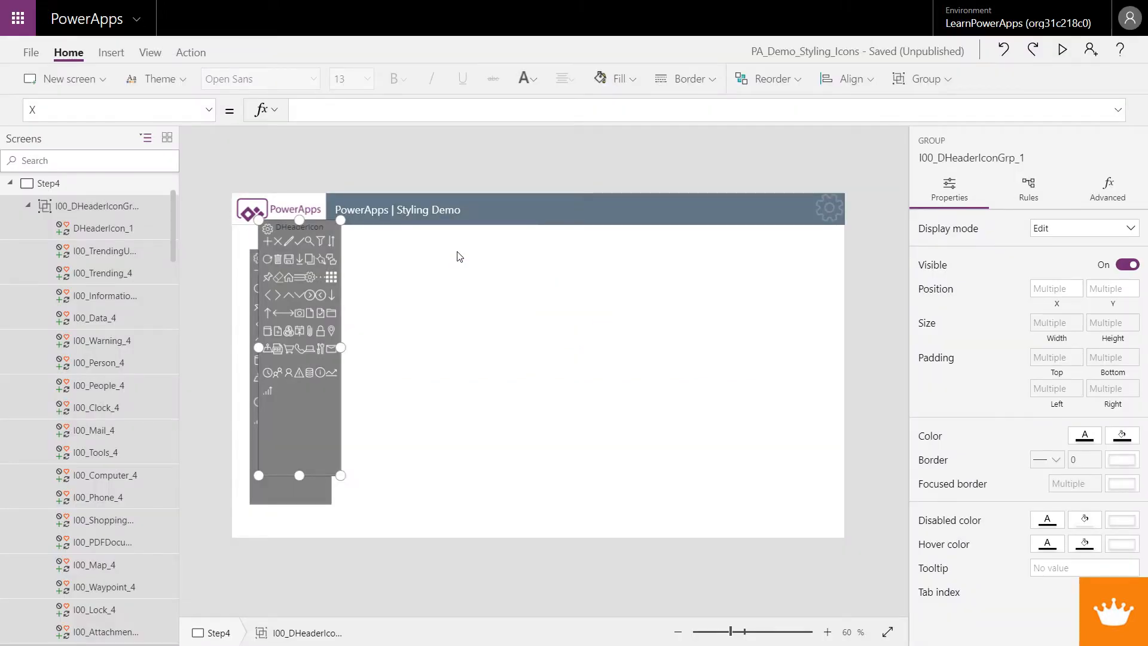
Try to move the pasted group's frame label beside the original group
{"action": "left_click", "coordinate": [307, 450]}
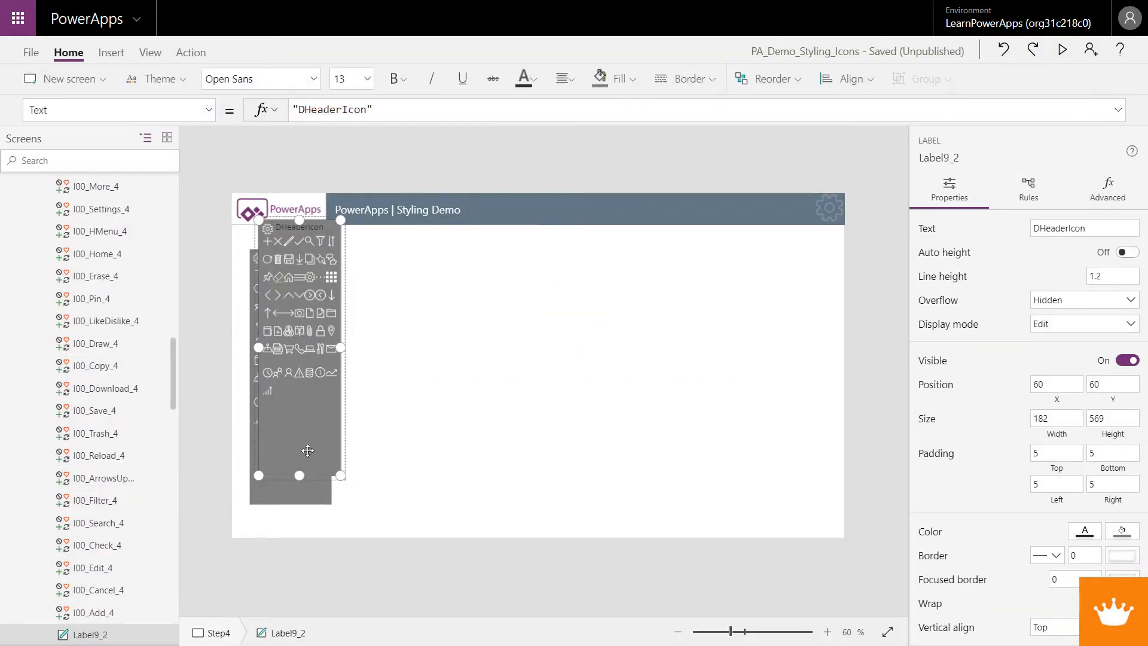
{"action": "left_click_drag", "start_coordinate": [307, 450], "coordinate": [393, 484]}
{"action": "left_click", "coordinate": [392, 484]}
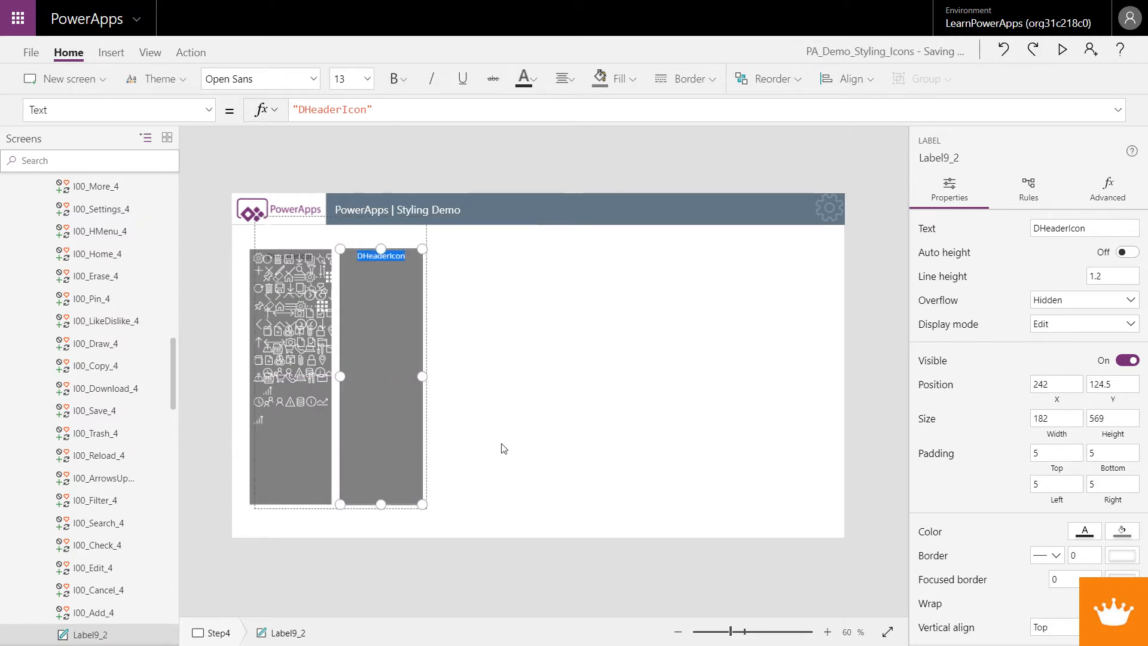
{"action": "key", "text": "ctrl+z"}
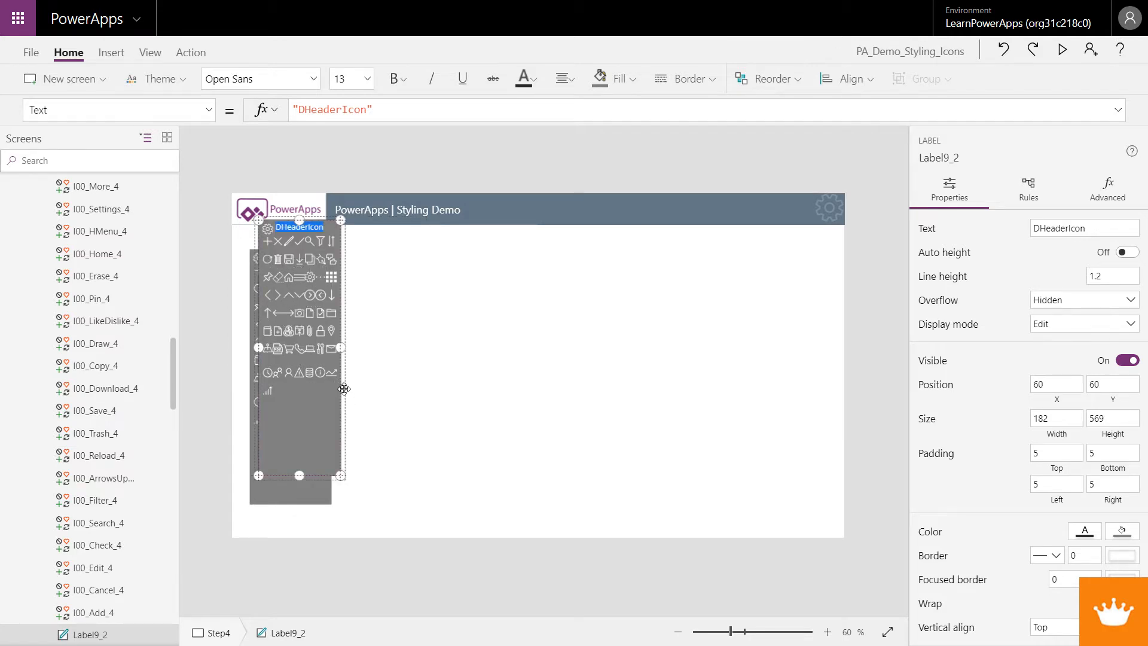
{"action": "left_click", "coordinate": [346, 394]}
{"action": "left_click", "coordinate": [341, 392]}
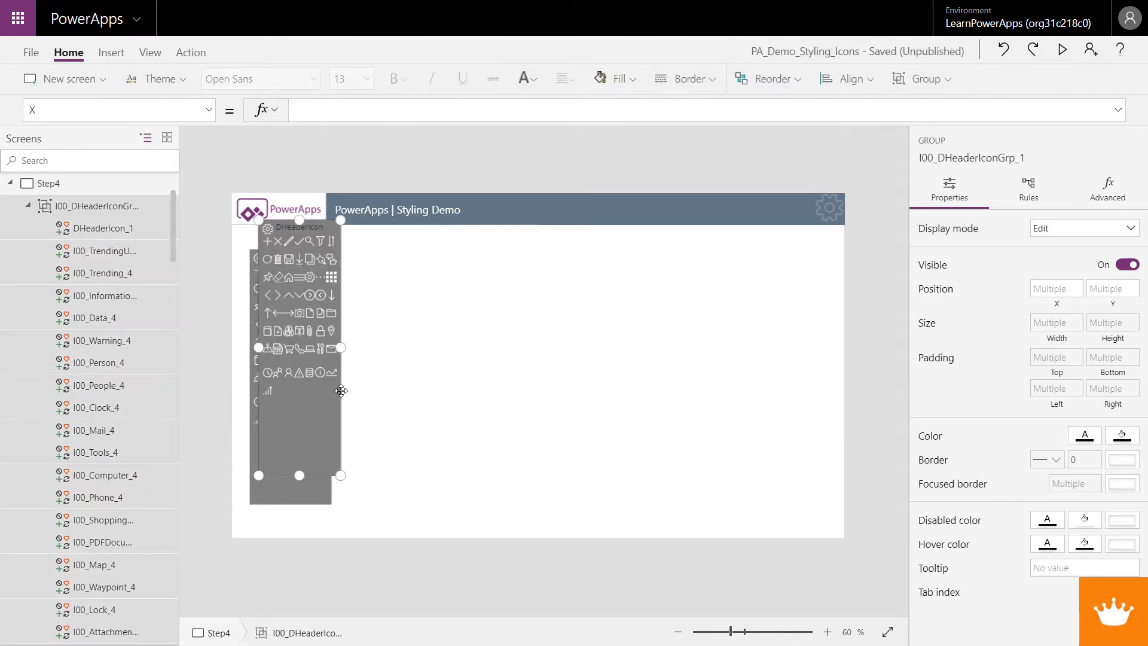
{"action": "left_click_drag", "start_coordinate": [342, 392], "coordinate": [423, 422]}
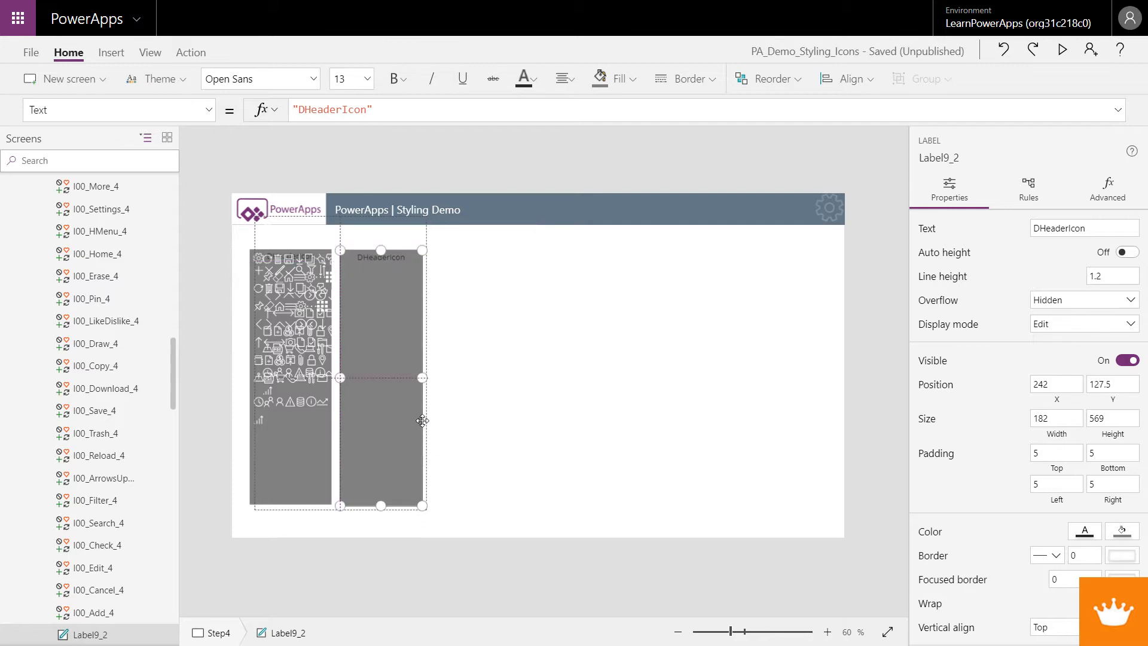
{"action": "left_click", "coordinate": [489, 421]}
{"action": "key", "text": "ctrl+z"}
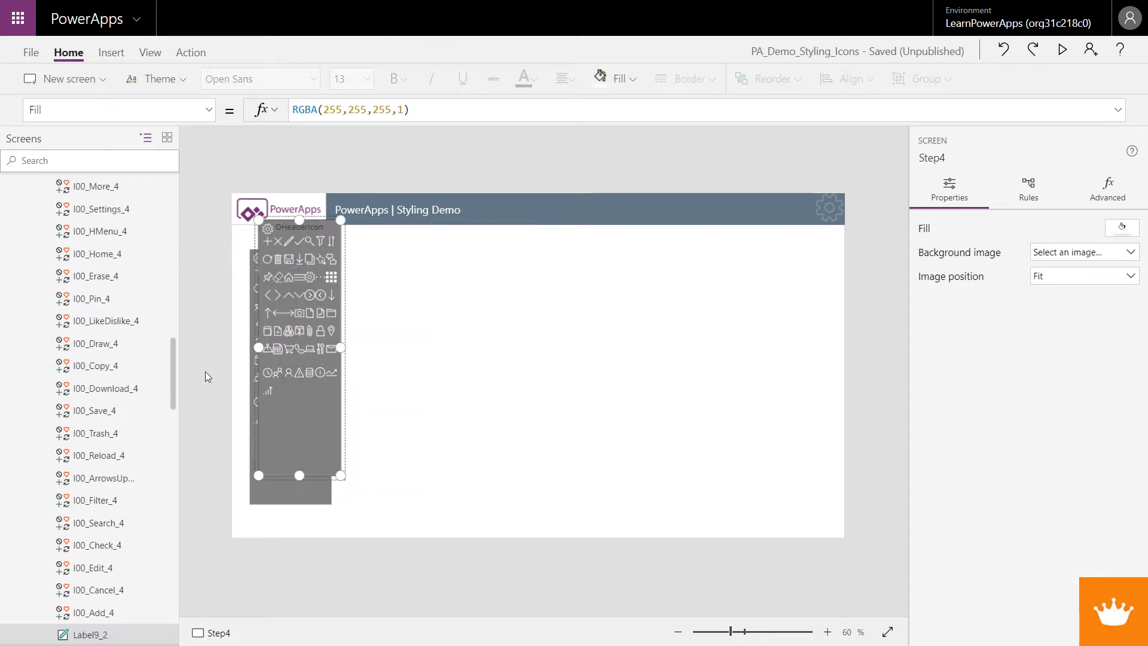
Move the whole pasted icon group to the right of the original header icon group
{"action": "scroll", "coordinate": [148, 470], "scroll_direction": "down", "scroll_amount": 4}
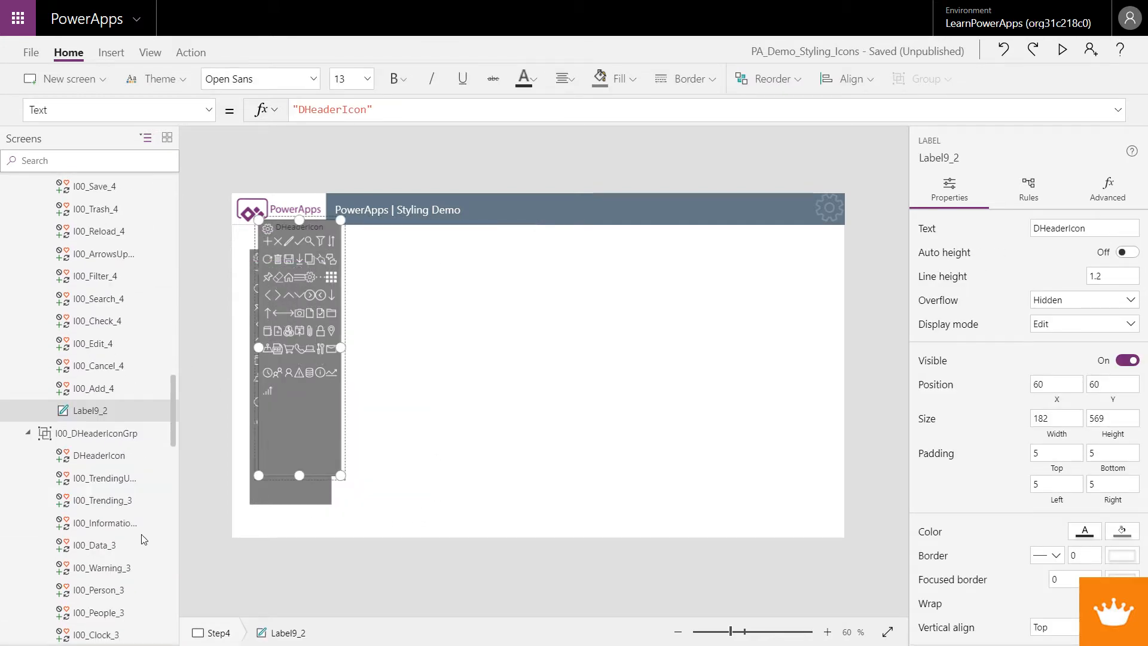
{"action": "scroll", "coordinate": [141, 532], "scroll_direction": "up", "scroll_amount": 10}
{"action": "scroll", "coordinate": [81, 340], "scroll_direction": "up", "scroll_amount": 5}
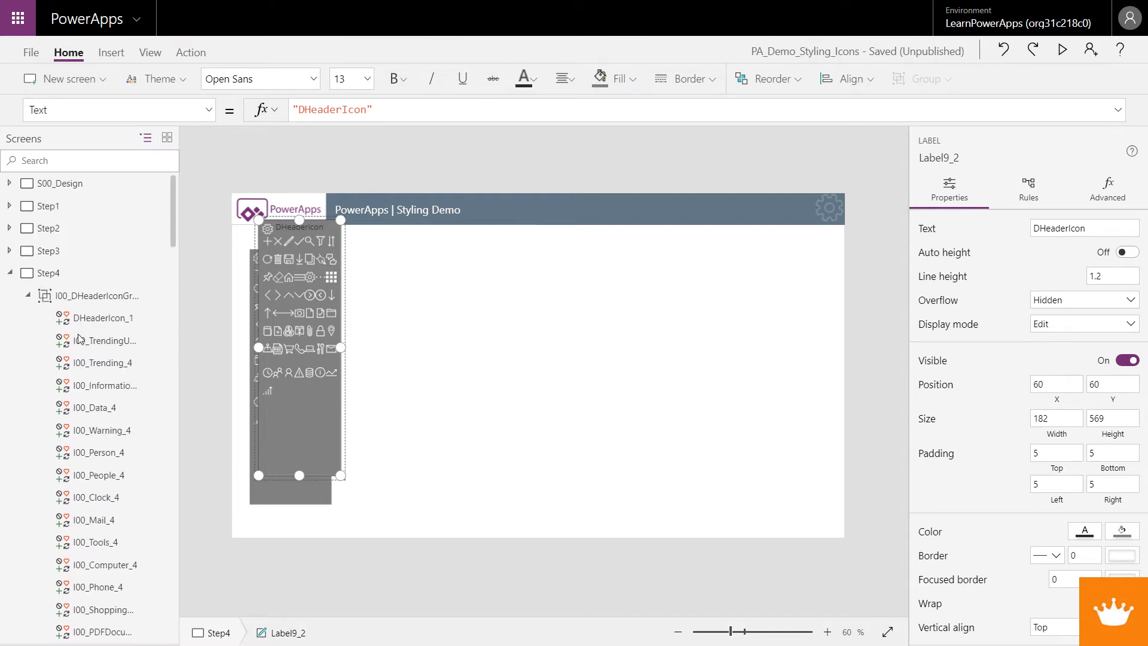
{"action": "left_click", "coordinate": [96, 295]}
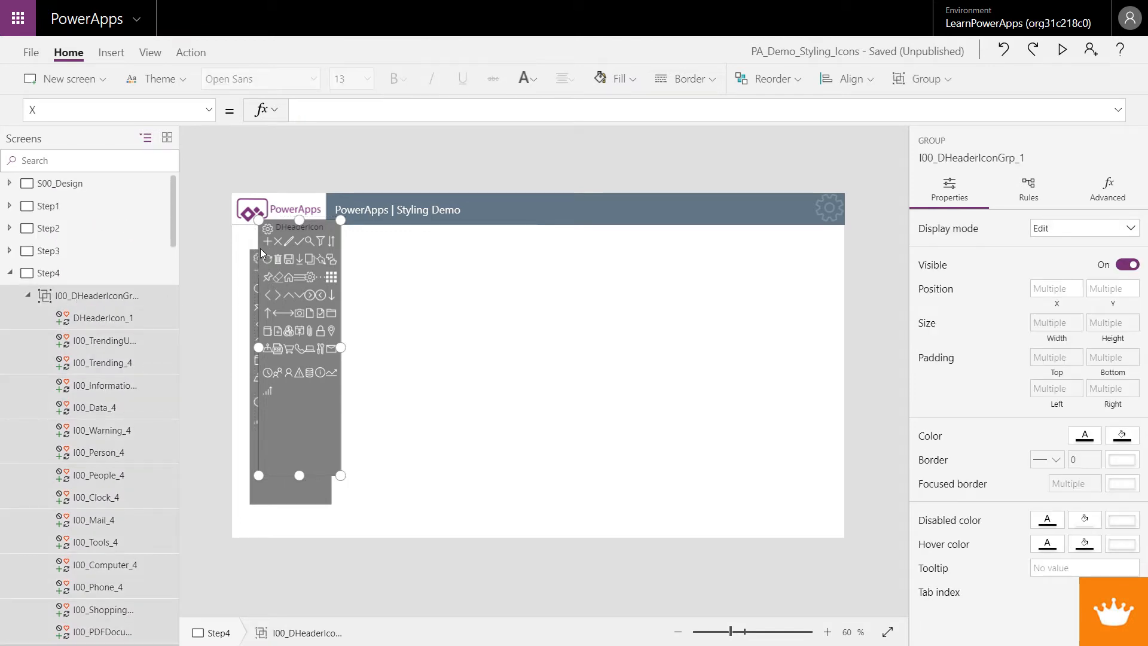
{"action": "left_click_drag", "start_coordinate": [260, 249], "coordinate": [343, 286]}
Set the copied DHeaderIcon_1 design icon's color to orange
{"action": "left_click", "coordinate": [354, 257]}
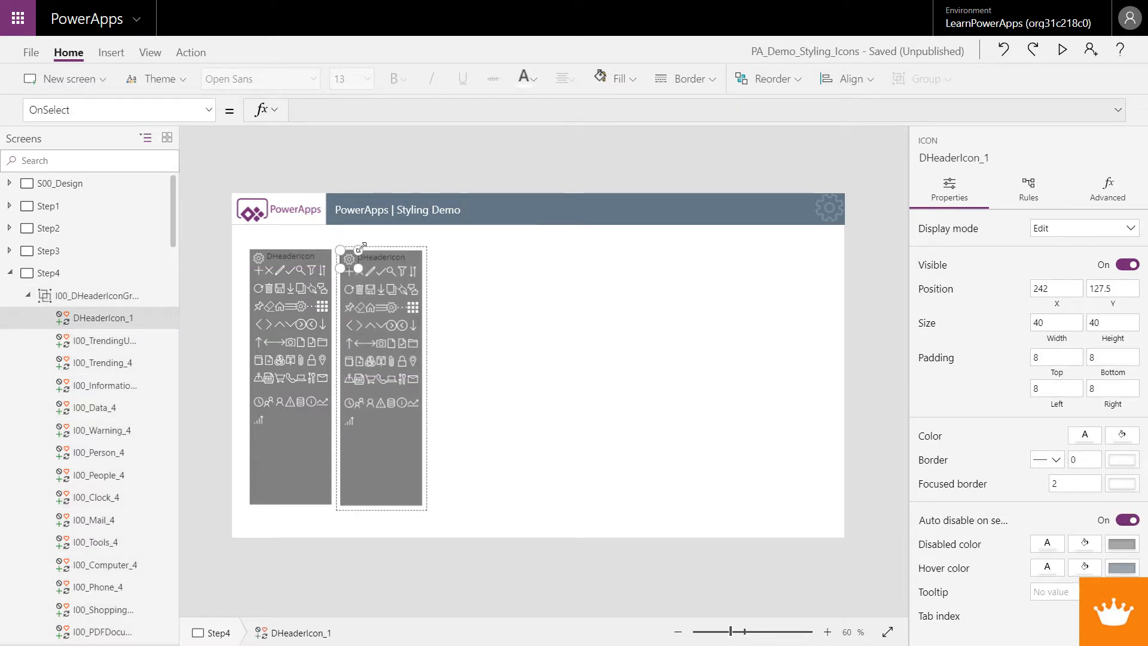
{"action": "left_click", "coordinate": [526, 79]}
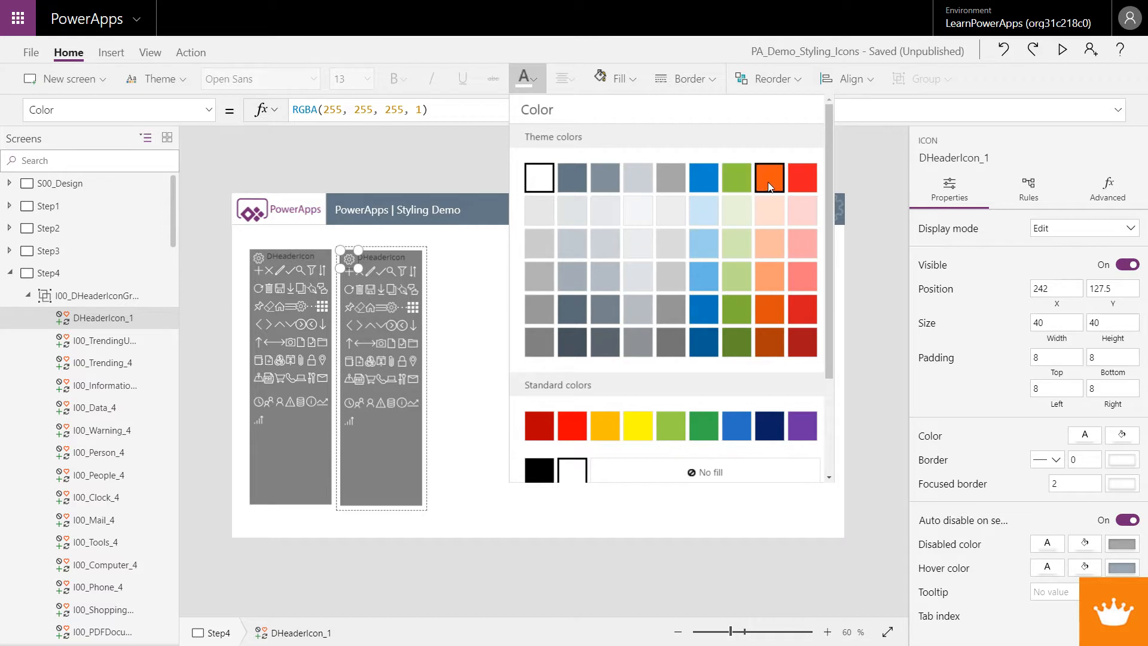
{"action": "left_click", "coordinate": [769, 174]}
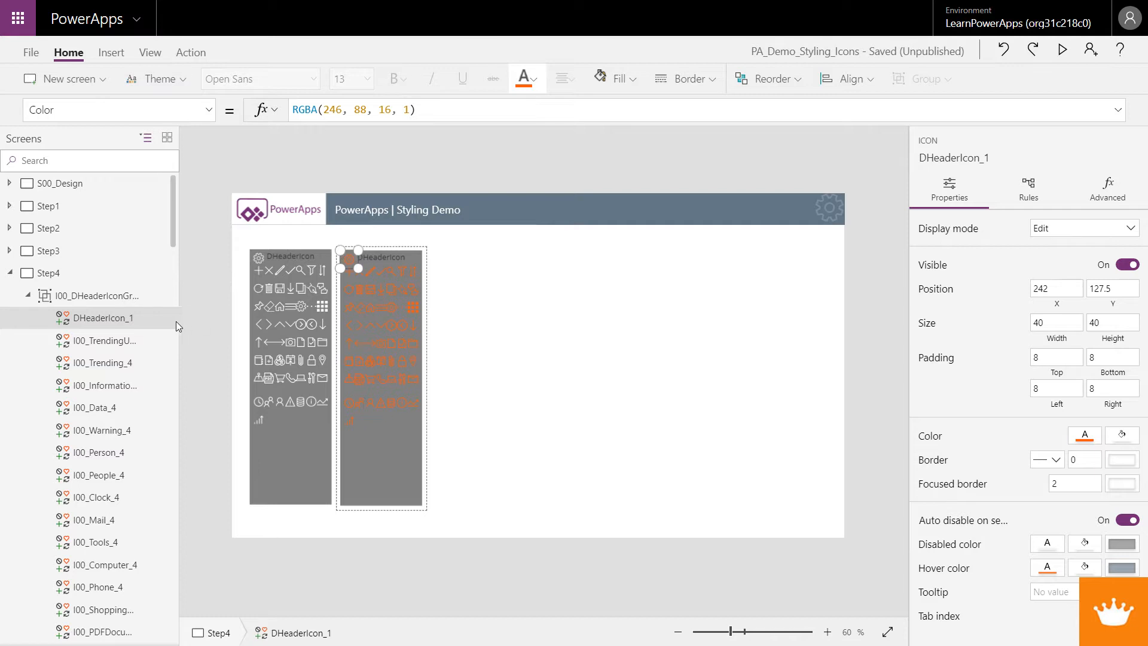
Rename the copied DHeaderIcon_1 design icon to DAppIcon
{"action": "right_click", "coordinate": [149, 321]}
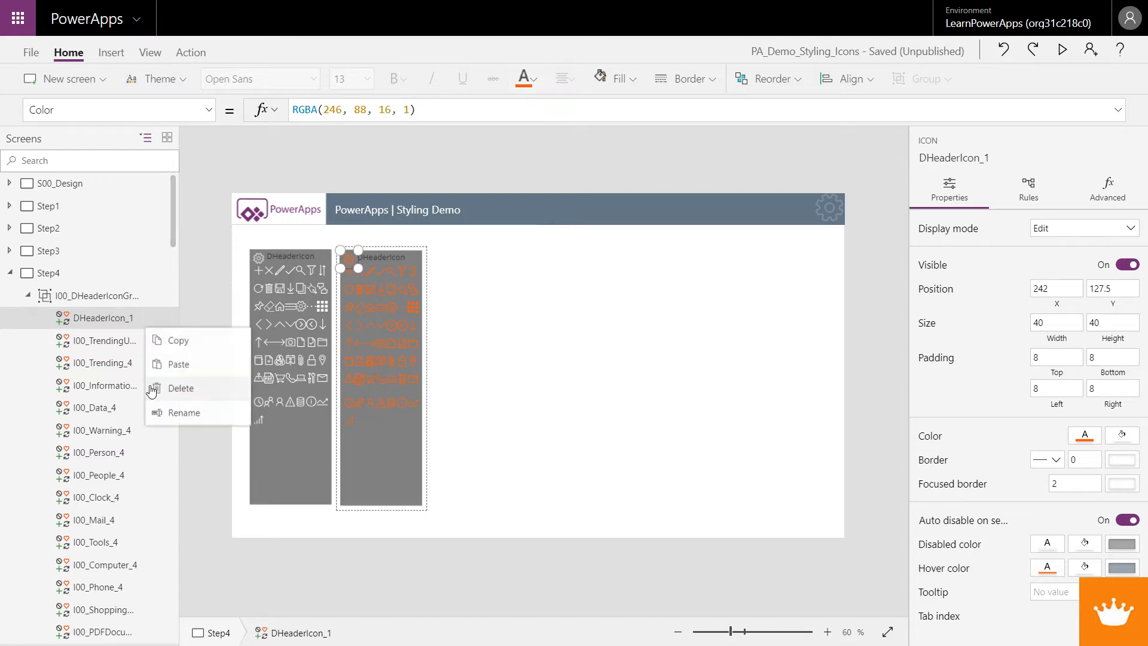
{"action": "left_click", "coordinate": [185, 420]}
{"action": "type", "text": "D"}
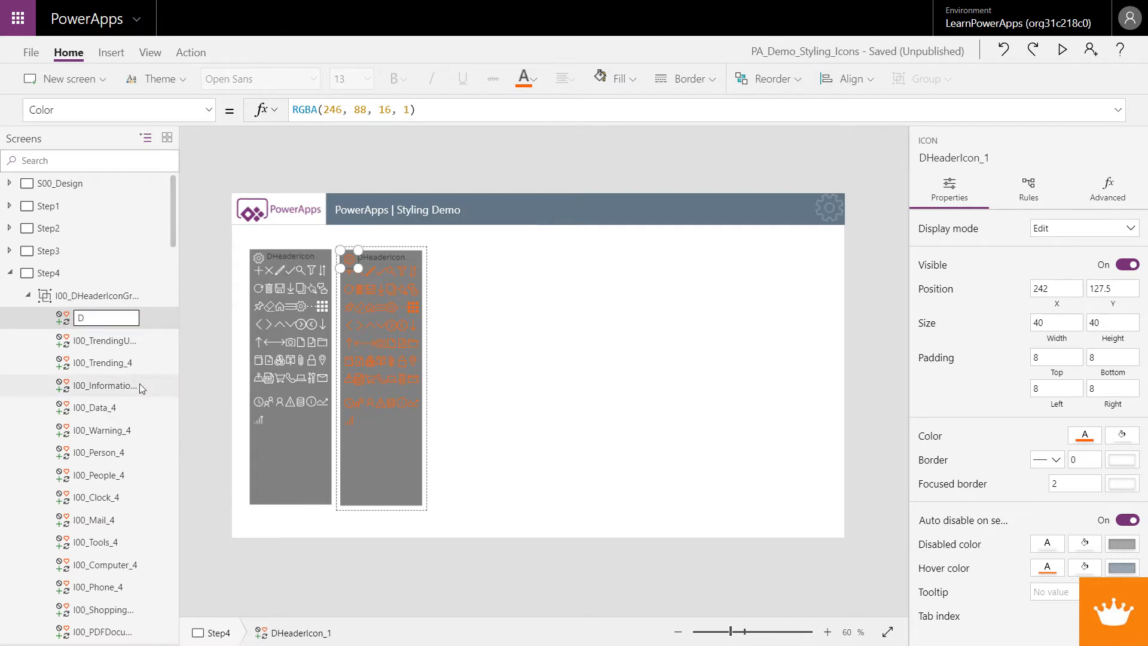
{"action": "type", "text": "AppIcon"}
{"action": "key", "text": "Return"}
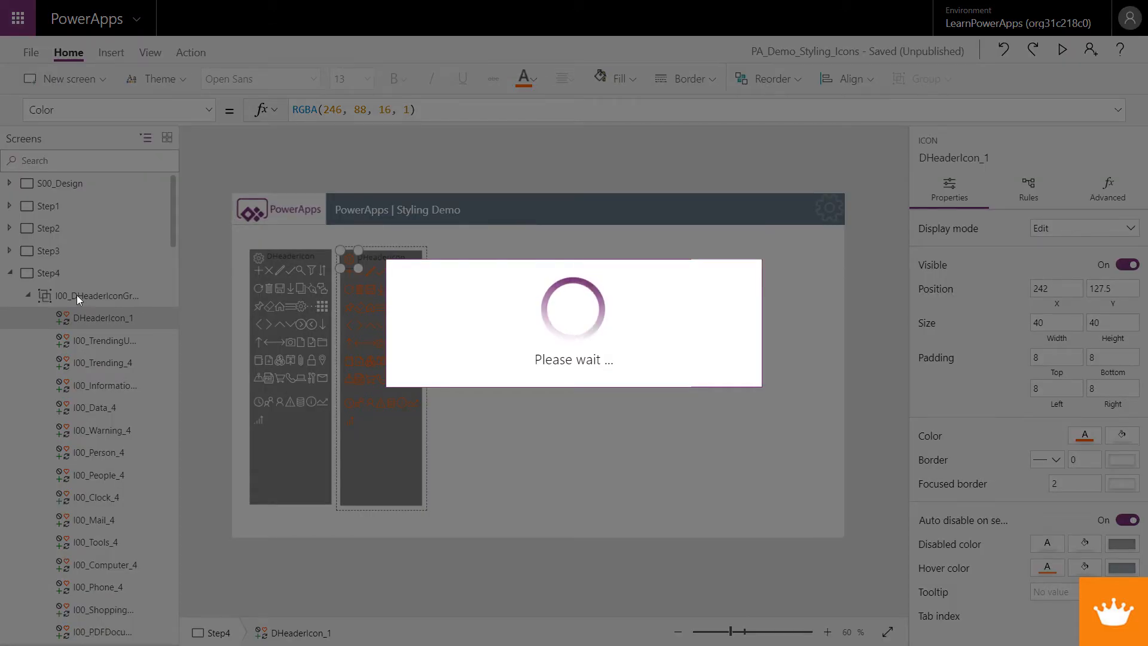
Rename the pasted icon group to DAppIconGrp1
{"action": "right_click", "coordinate": [77, 295]}
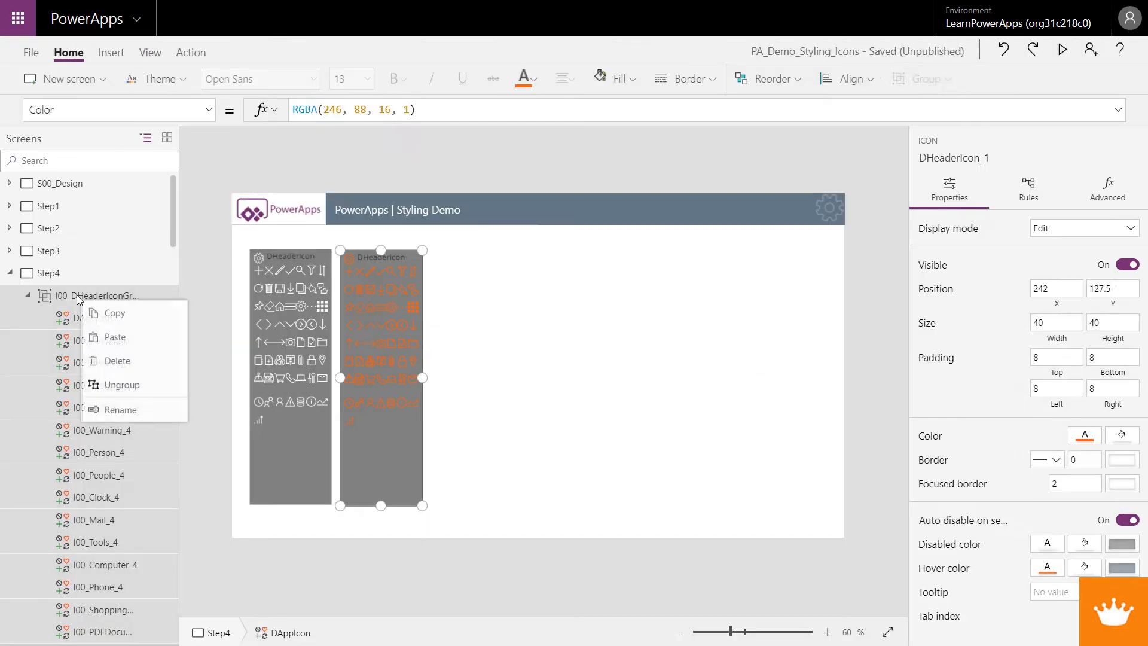
{"action": "left_click", "coordinate": [120, 412]}
{"action": "type", "text": "DApp"}
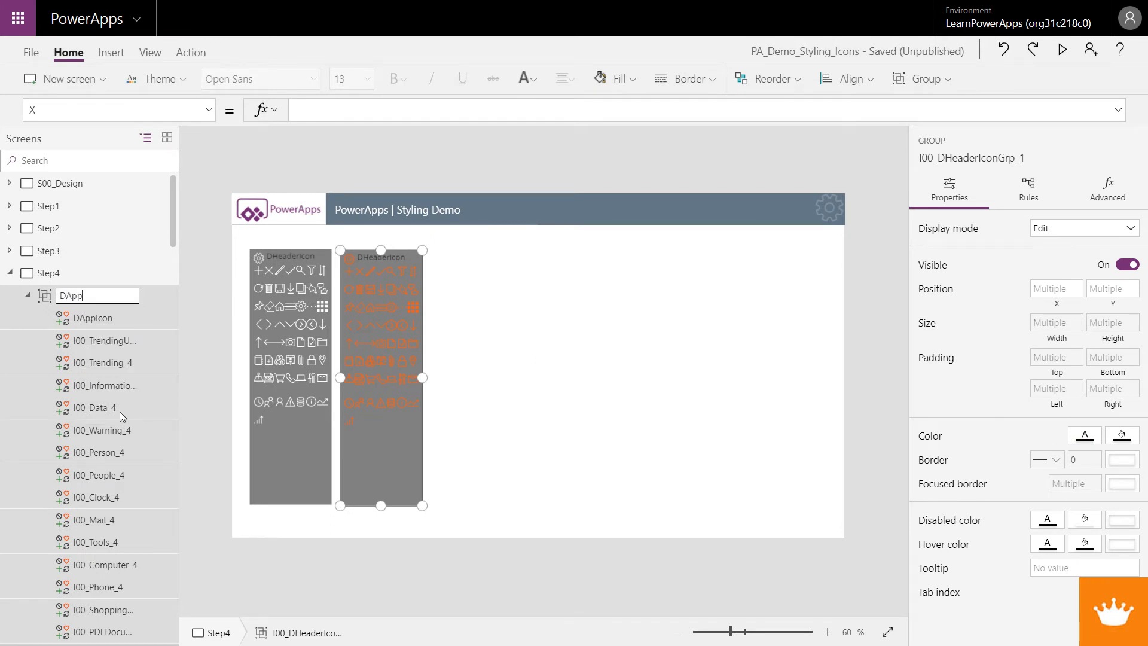
{"action": "type", "text": "IconGrp1"}
{"action": "key", "text": "Return"}
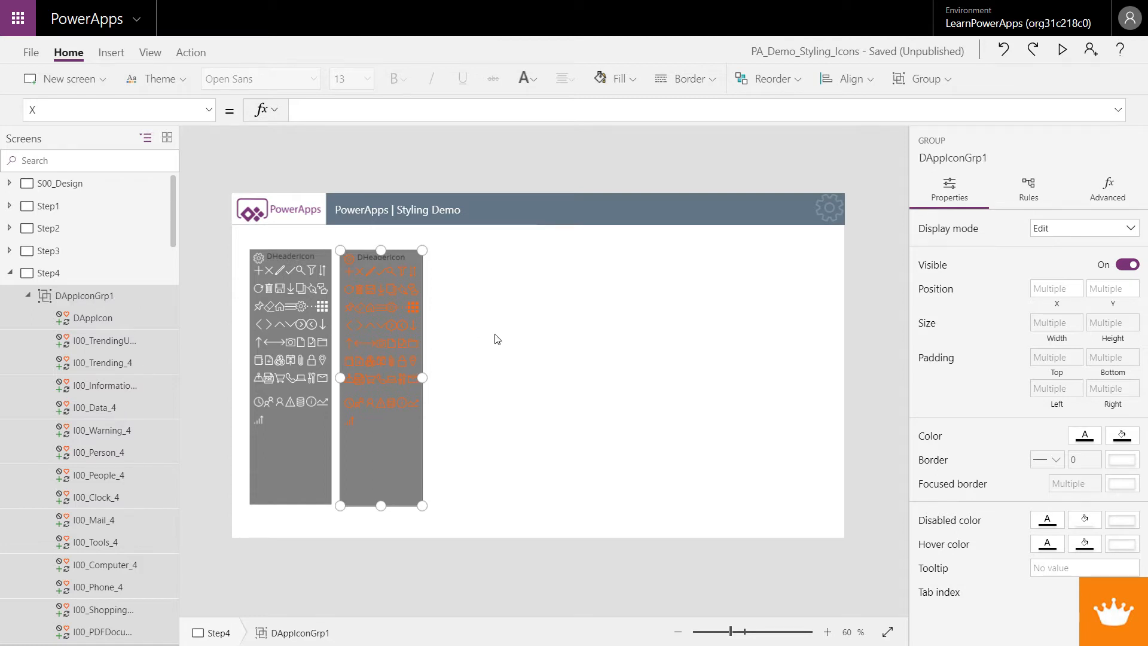
Change the pasted group's frame label text from DHeaderIcon to DAppIcon
{"action": "left_click", "coordinate": [440, 351]}
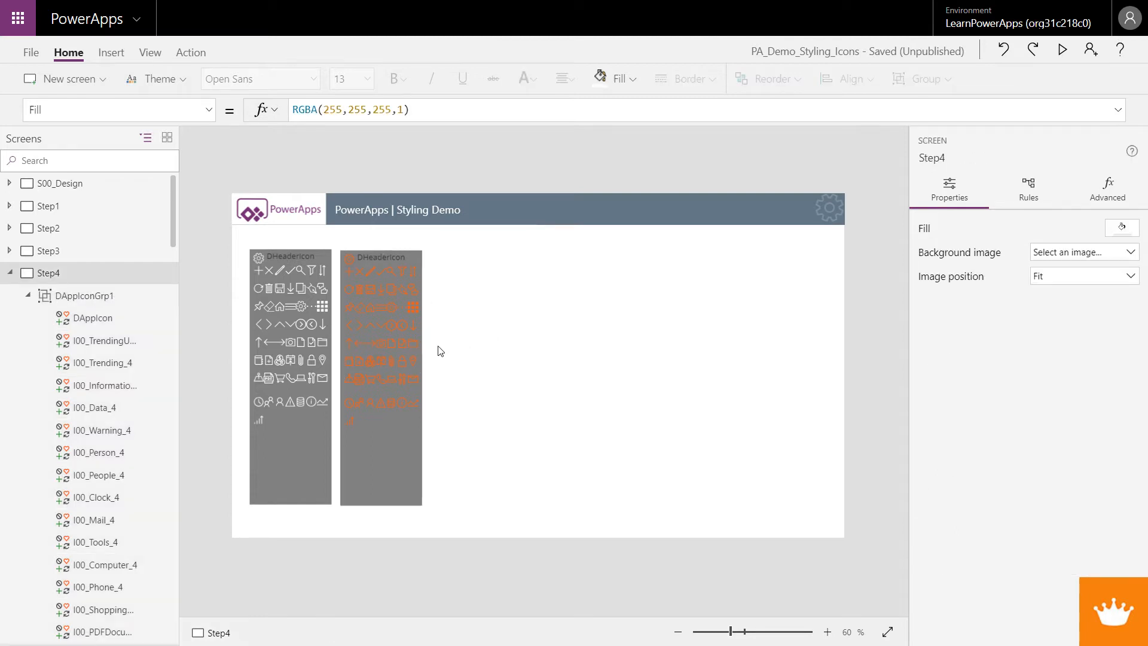
{"action": "left_click", "coordinate": [376, 260]}
{"action": "left_click", "coordinate": [385, 260]}
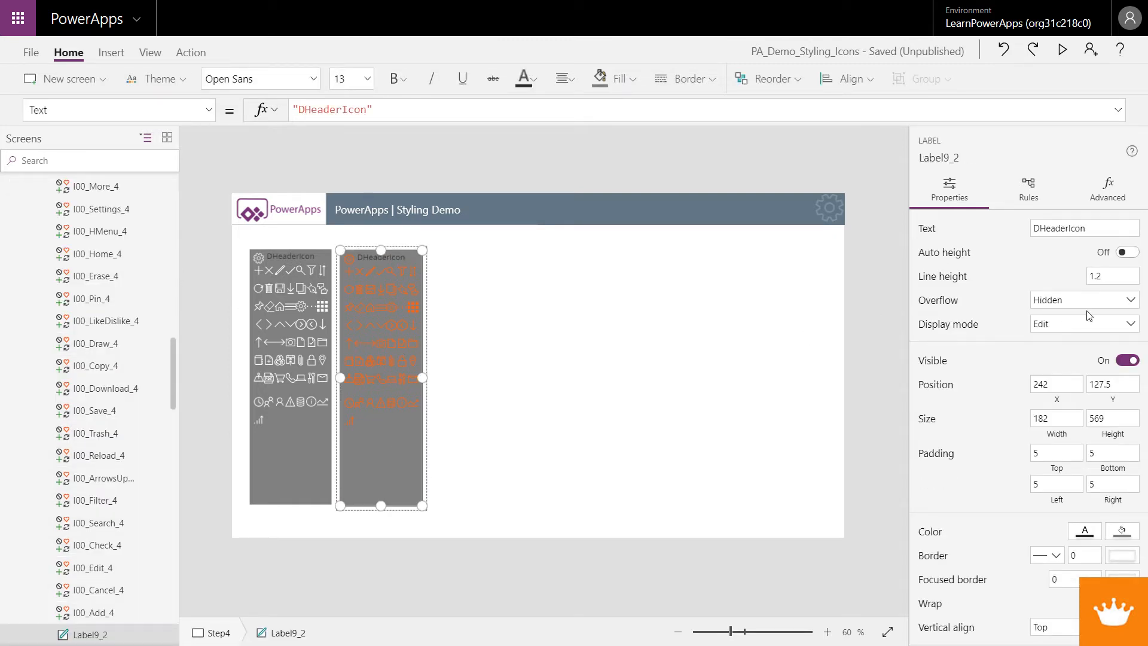
{"action": "left_click_drag", "start_coordinate": [1069, 228], "coordinate": [1056, 227]}
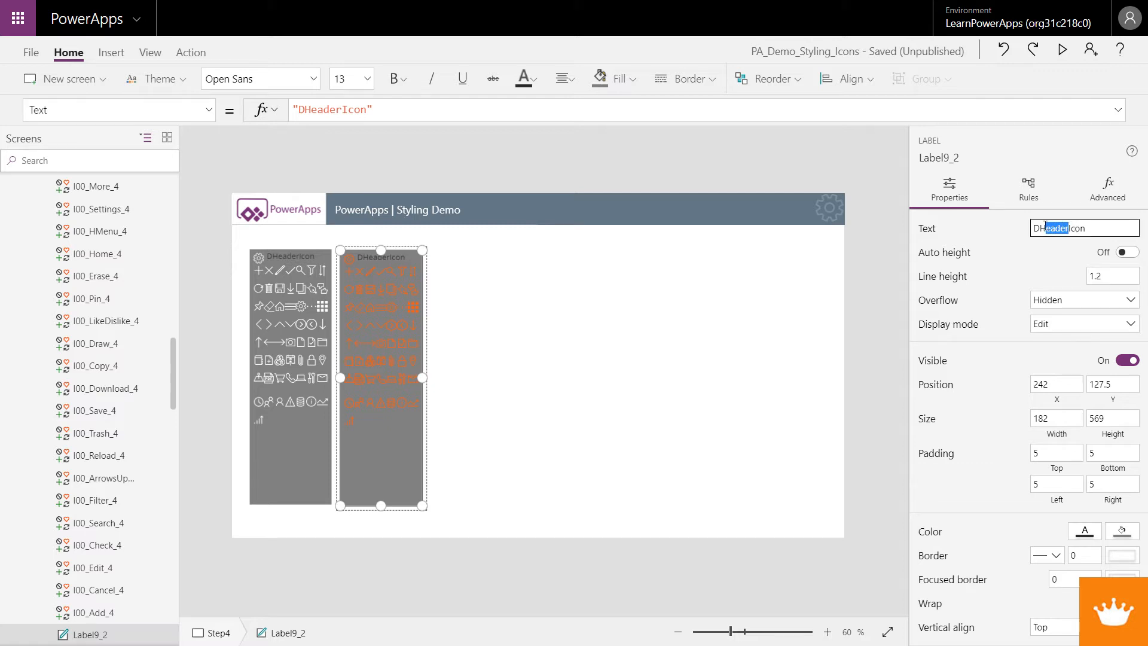
{"action": "type", "text": "App"}
{"action": "left_click", "coordinate": [586, 404]}
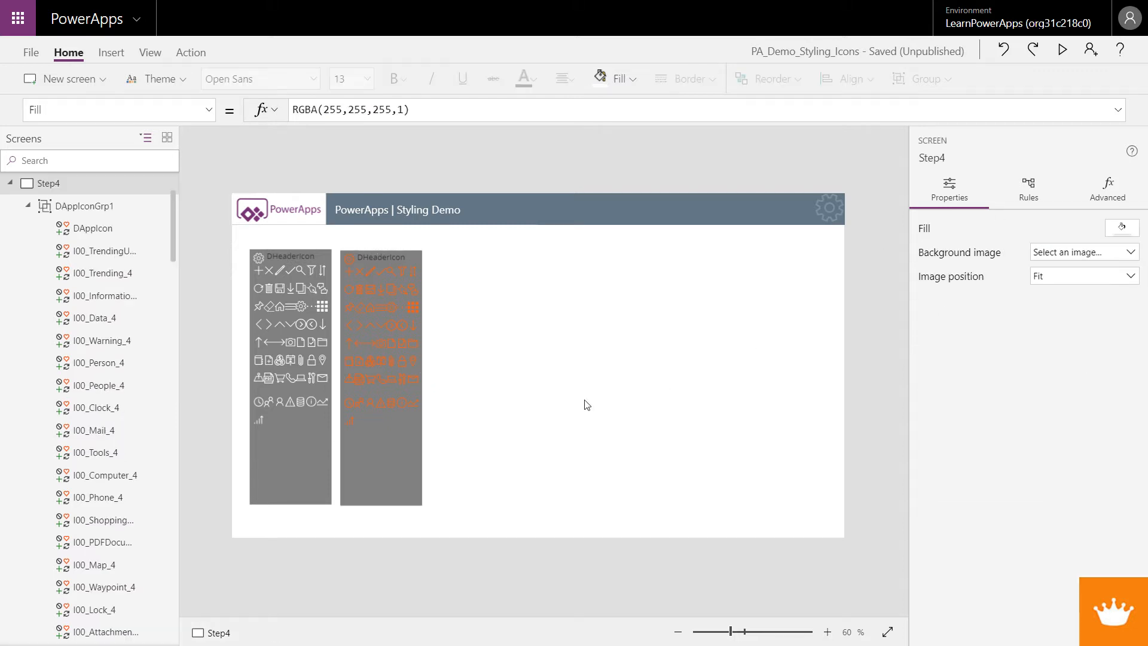
{"action": "left_click", "coordinate": [375, 428]}
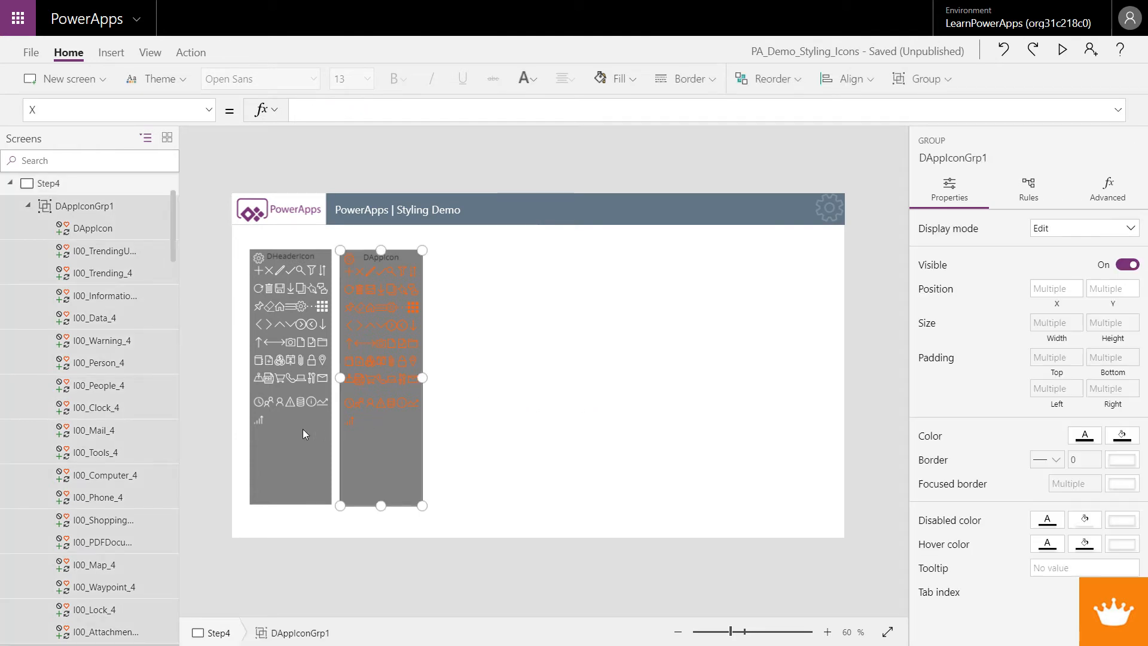
{"action": "left_click", "coordinate": [303, 429], "text": "shift"}
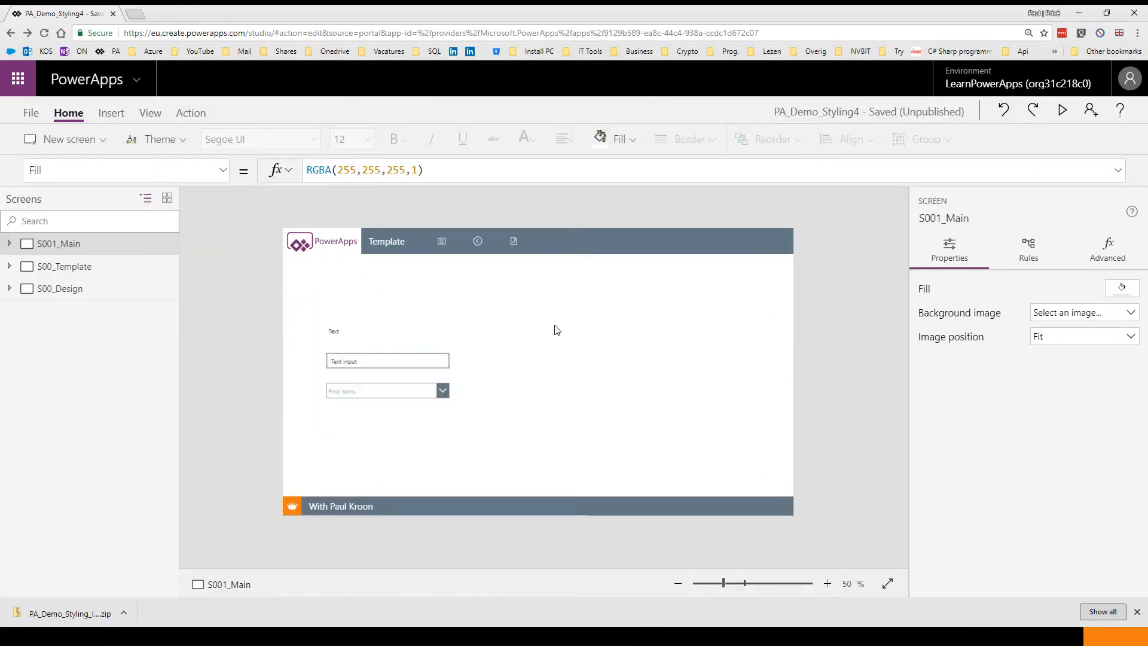
On the S00_Design screen, set the DHeaderIcon design icon's Color formula to DButton.Color
{"action": "left_click", "coordinate": [60, 288]}
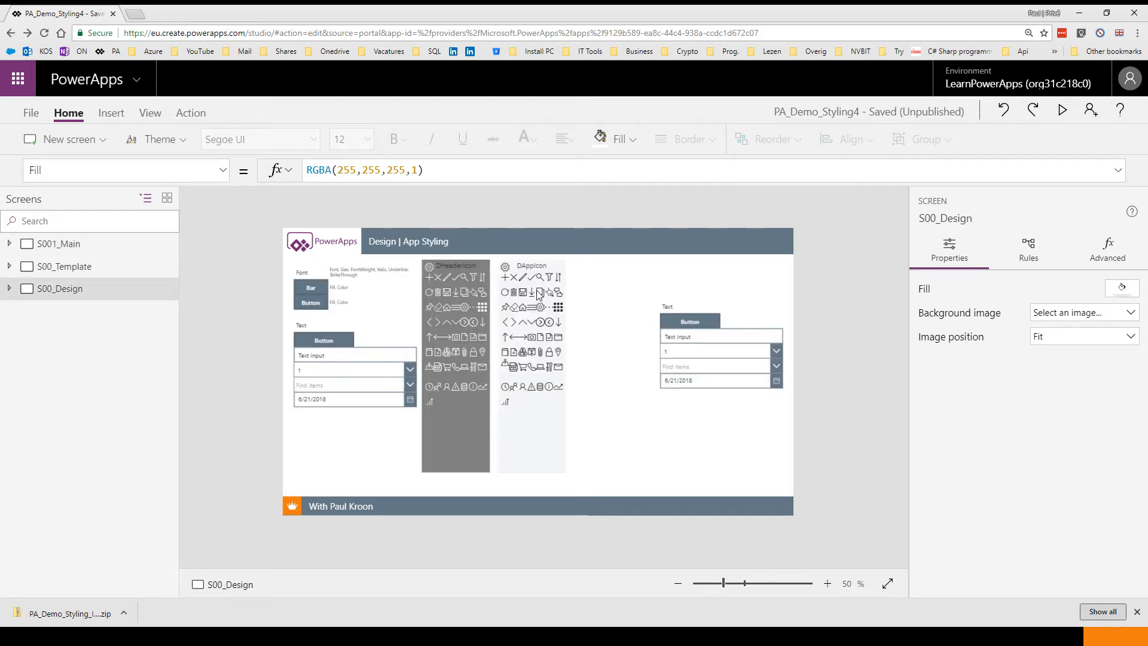
{"action": "left_click", "coordinate": [428, 268]}
{"action": "left_click", "coordinate": [428, 268]}
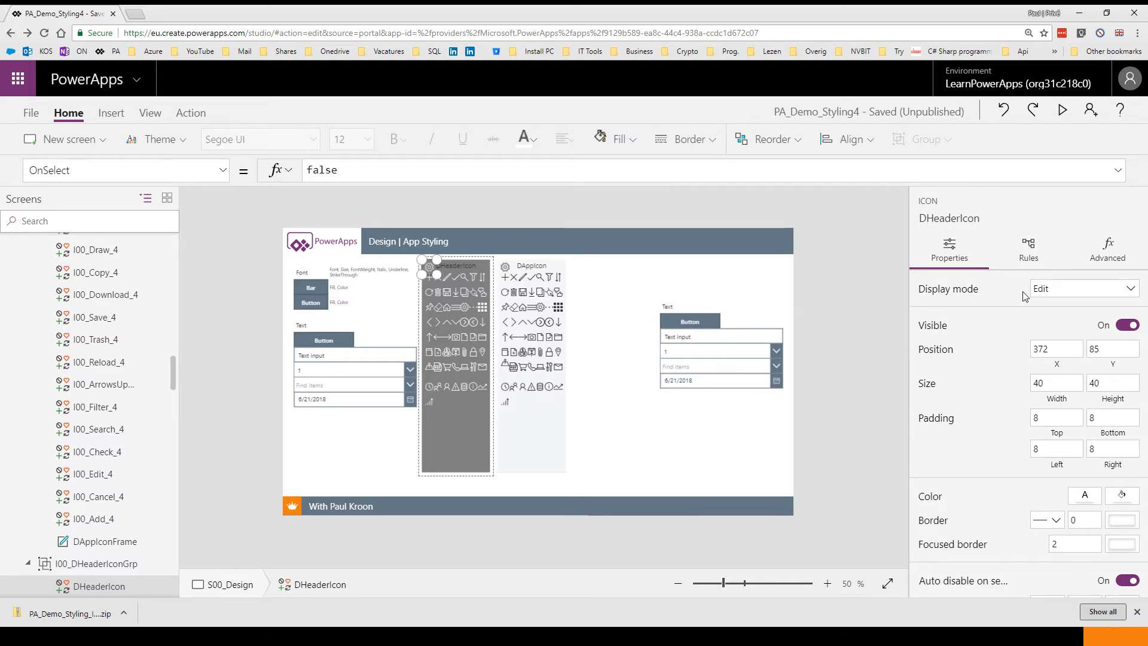
{"action": "left_click", "coordinate": [1115, 245]}
{"action": "scroll", "coordinate": [1103, 453], "scroll_direction": "down", "scroll_amount": 5}
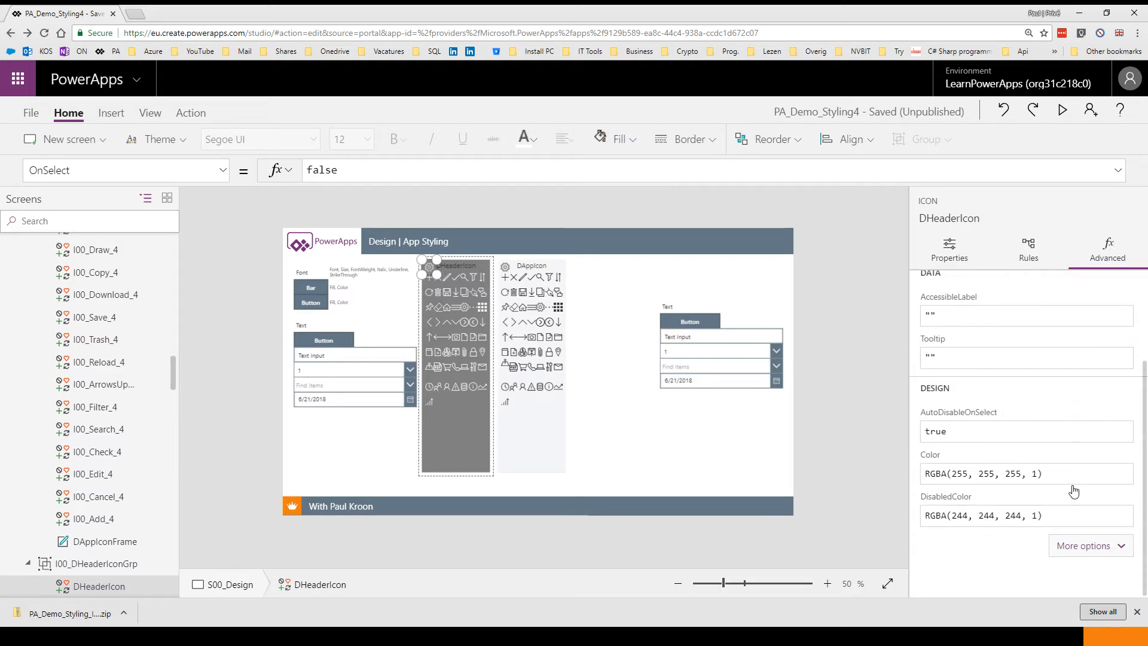
{"action": "left_click", "coordinate": [1063, 538]}
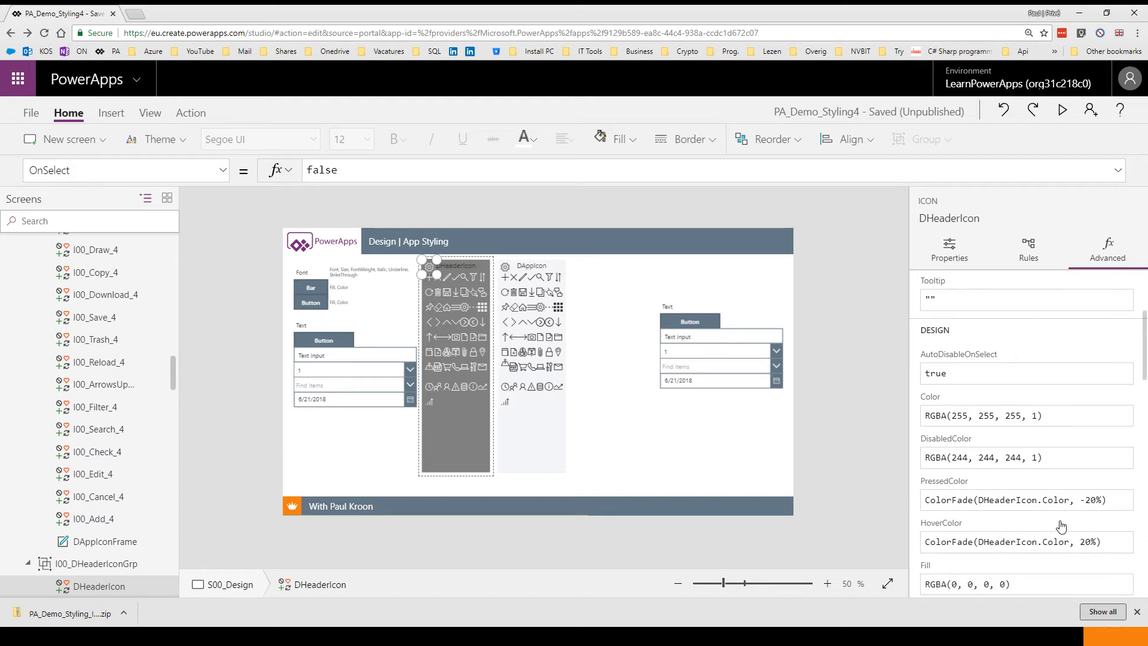
{"action": "scroll", "coordinate": [1061, 525], "scroll_direction": "up", "scroll_amount": 1}
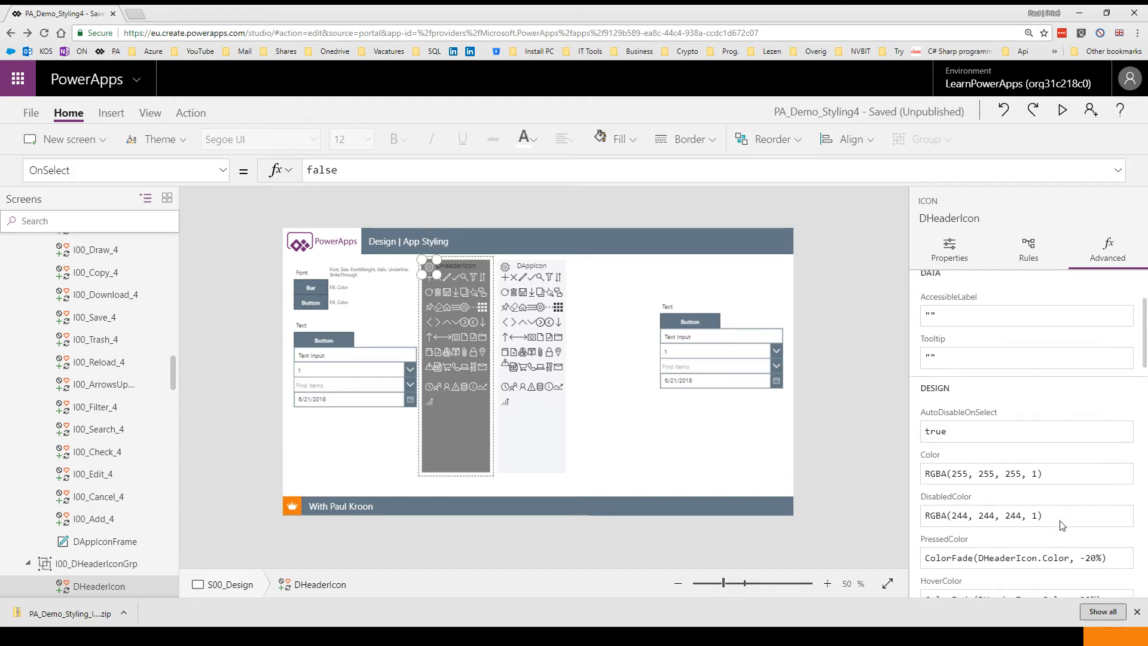
{"action": "left_click", "coordinate": [1050, 472]}
{"action": "key", "text": "ctrl+a"}
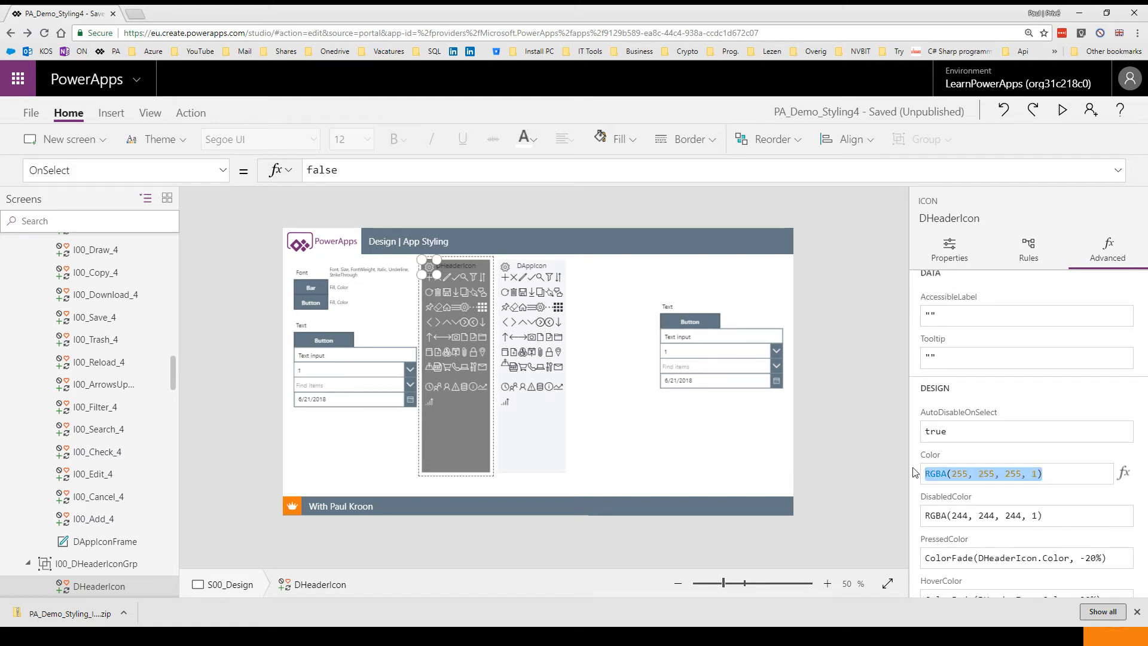
{"action": "type", "text": "DFont"}
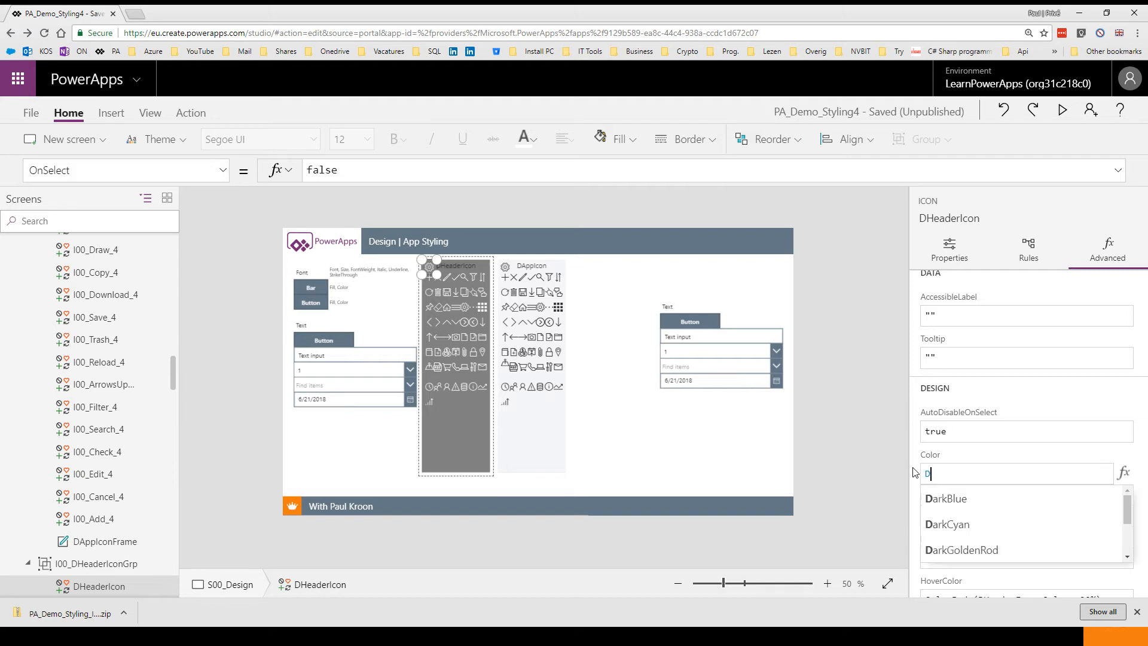
{"action": "key", "text": "BackSpace"}
{"action": "key", "text": "BackSpace"}
{"action": "key", "text": "BackSpace"}
{"action": "key", "text": "BackSpace"}
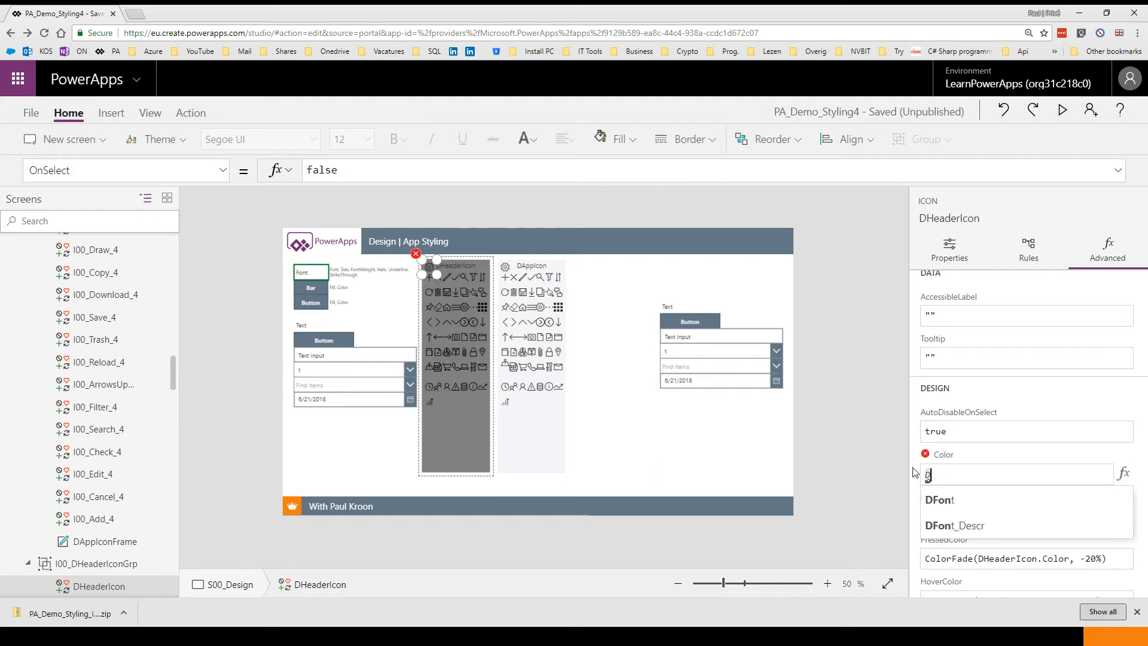
{"action": "type", "text": "Butto"}
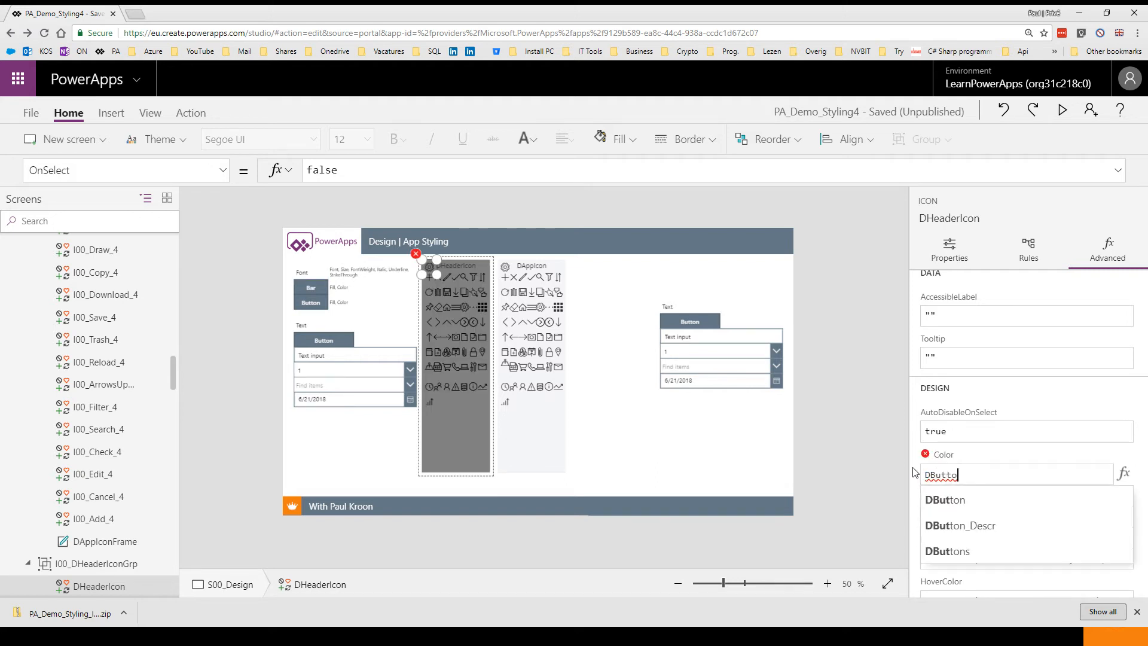
{"action": "type", "text": "n.Color"}
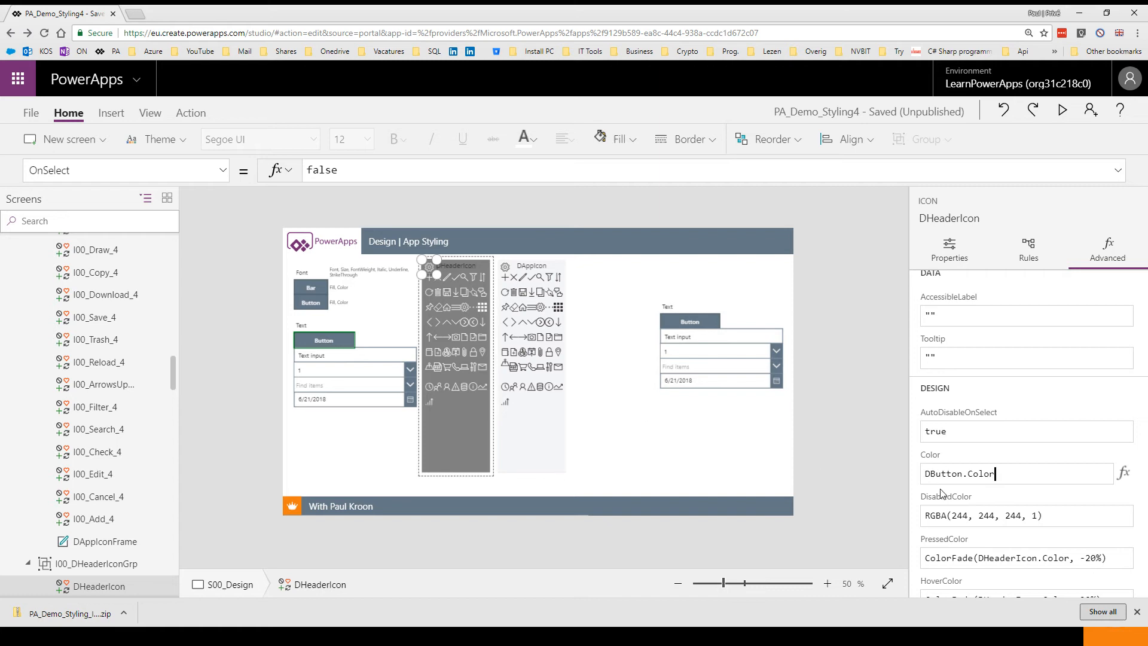
Select the DAppIcon design icon and inspect its Color and related styling formulas
{"action": "scroll", "coordinate": [940, 492], "scroll_direction": "down", "scroll_amount": 3}
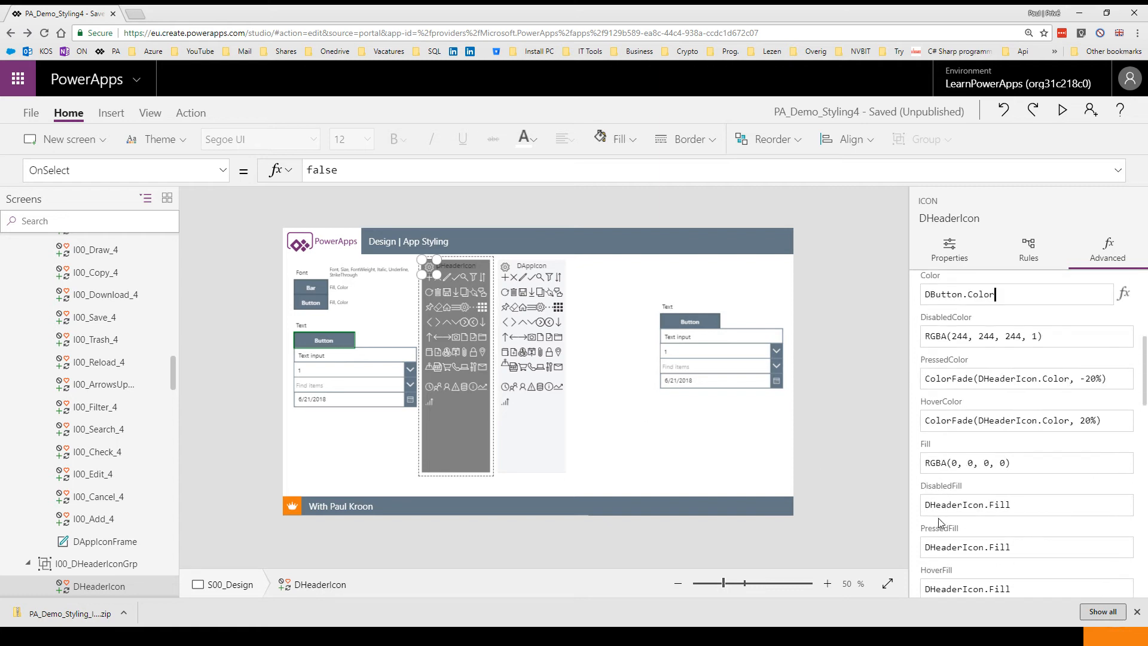
{"action": "left_click", "coordinate": [533, 318]}
{"action": "left_click", "coordinate": [505, 268]}
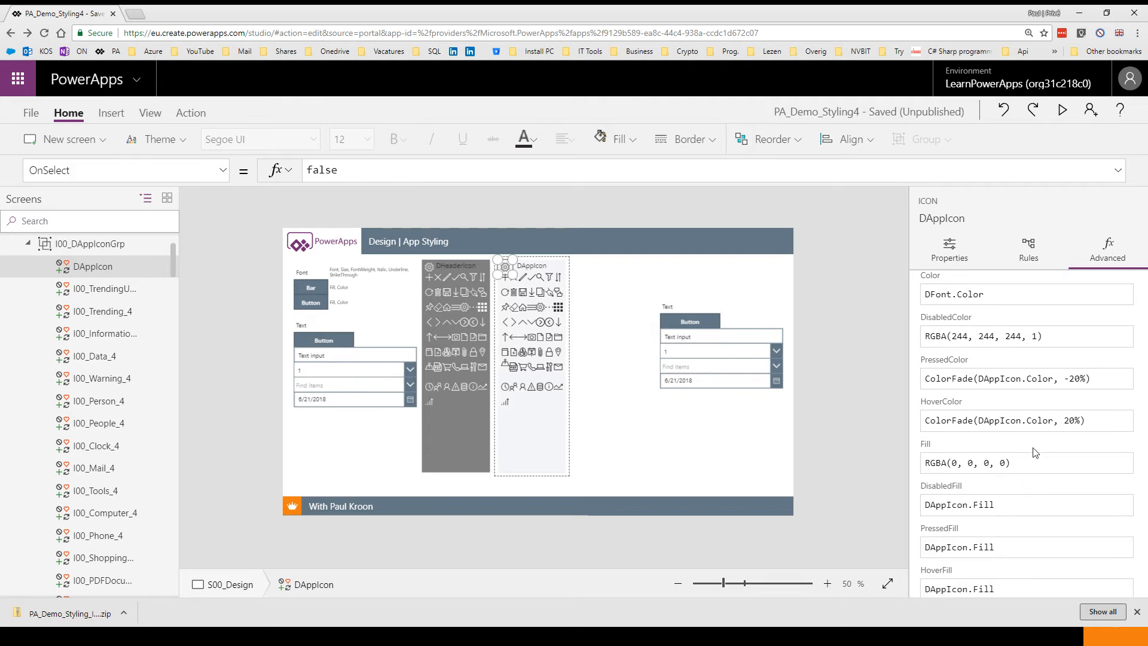
{"action": "scroll", "coordinate": [1027, 447], "scroll_direction": "up", "scroll_amount": 3}
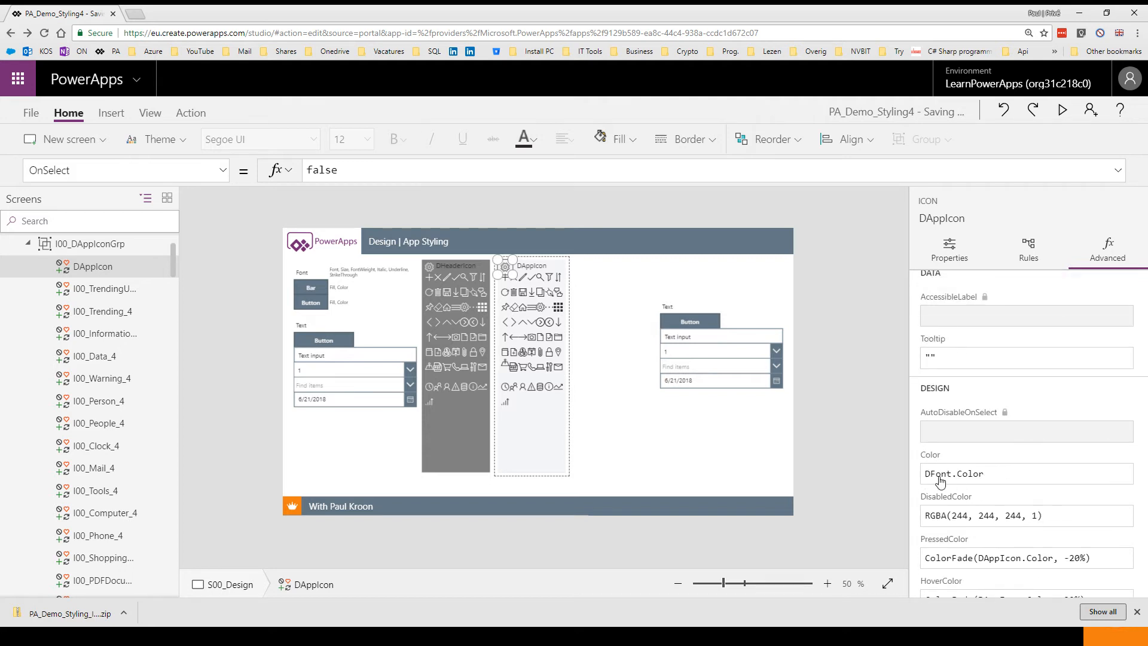
Collapse the S00_Design screen and switch to the S001_Main screen
{"action": "left_click", "coordinate": [694, 454]}
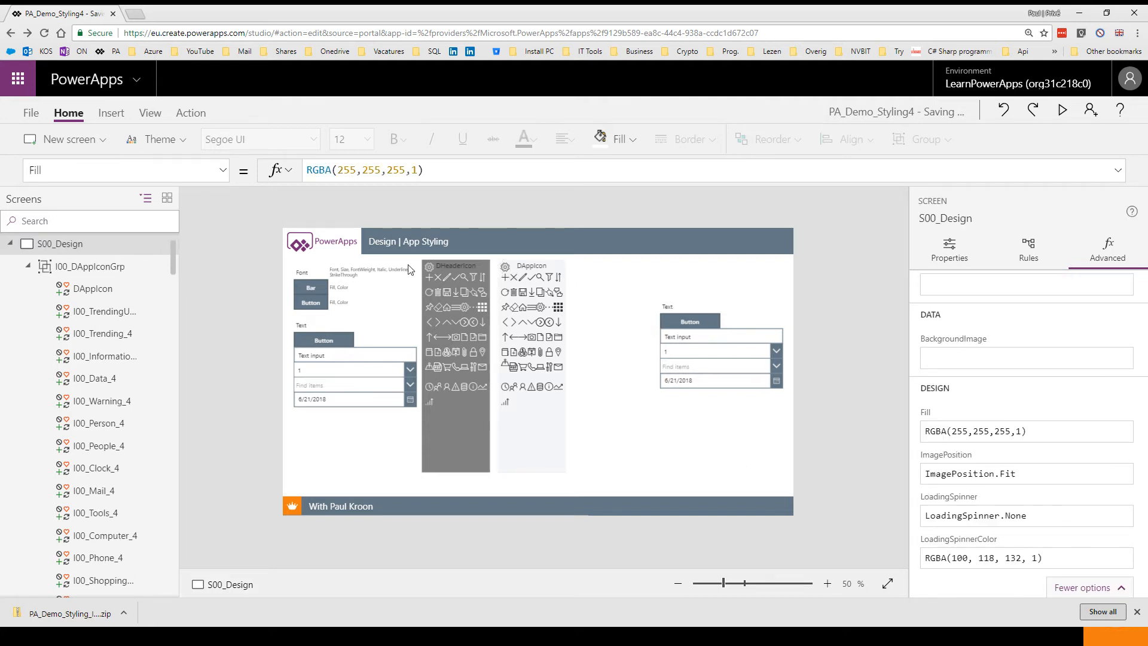
{"action": "left_click", "coordinate": [10, 244]}
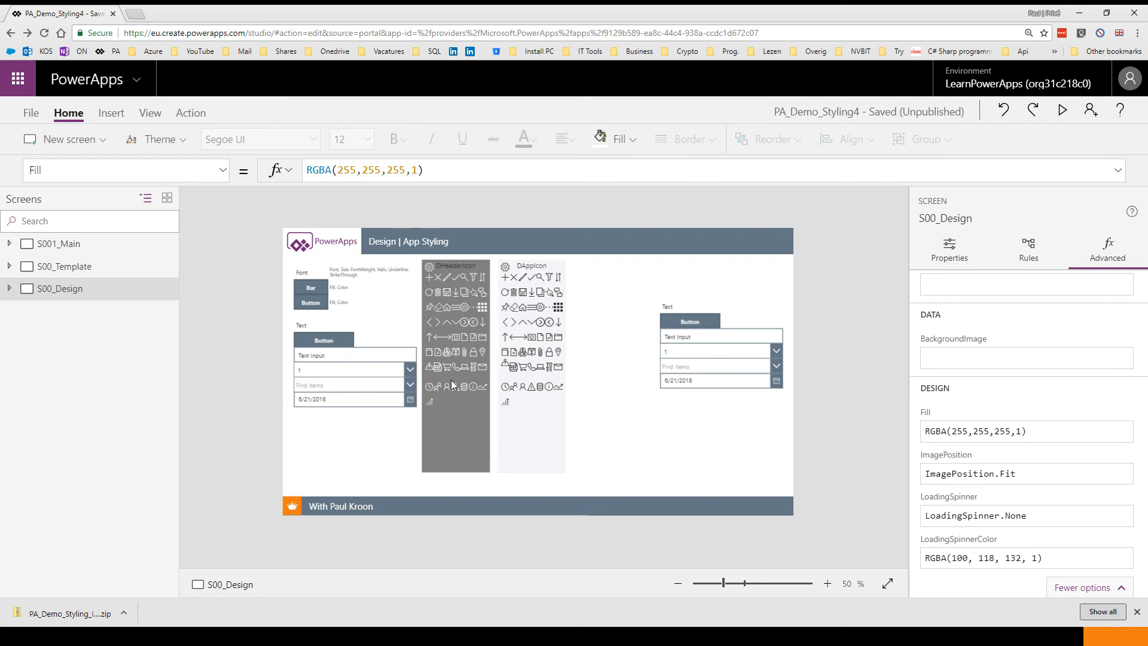
{"action": "left_click", "coordinate": [65, 245]}
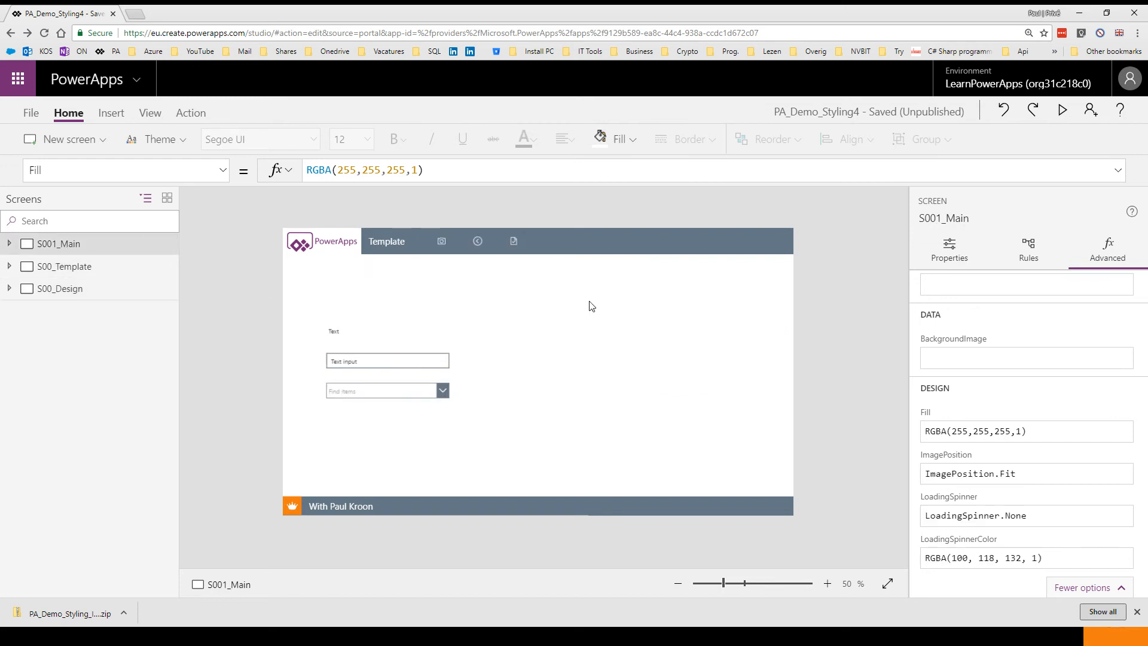